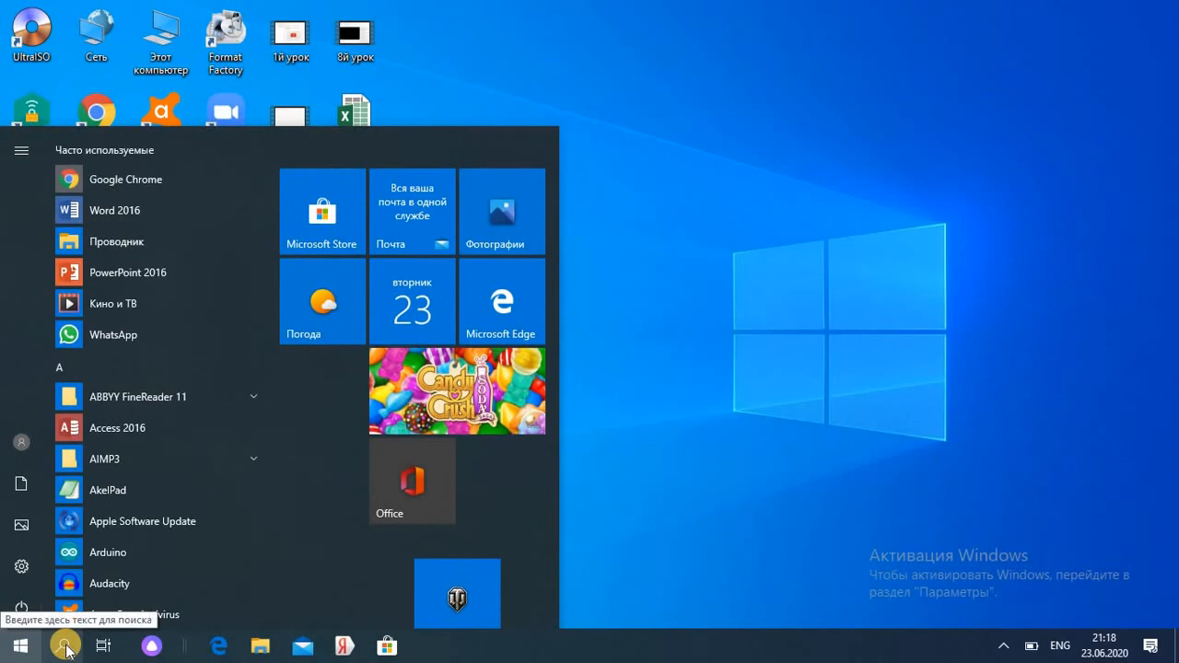
Launch Publisher 2016, dismiss the Office activation wizard and maximize the start window
{"action": "left_click", "coordinate": [64, 648]}
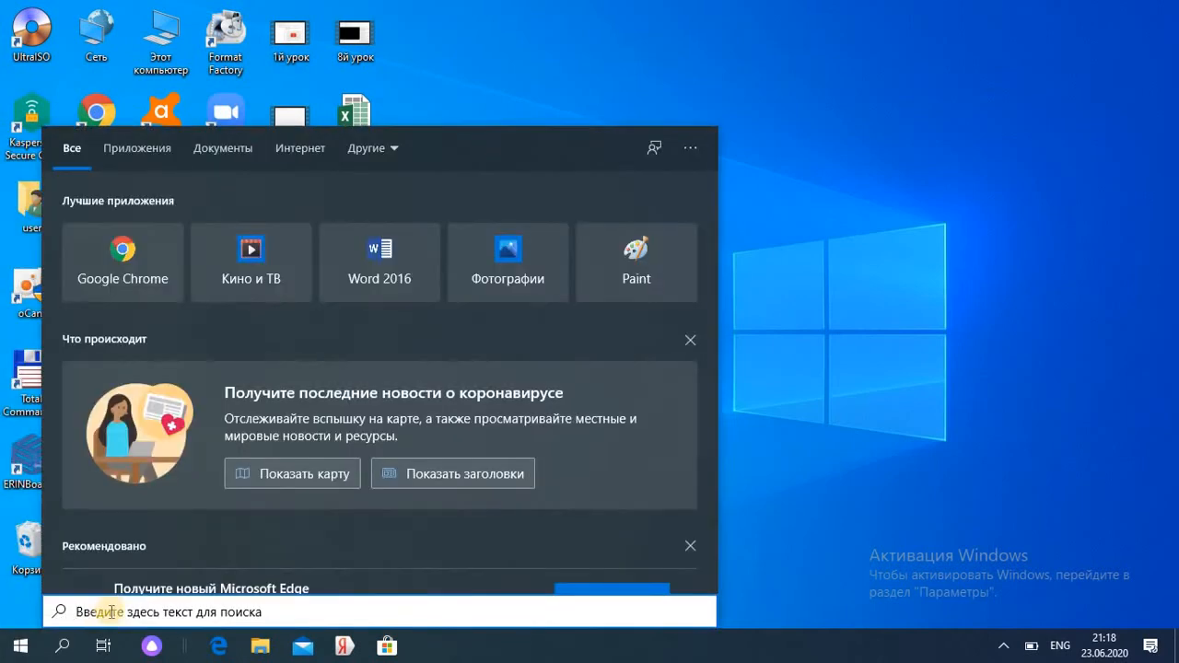
{"action": "type", "text": "pu"}
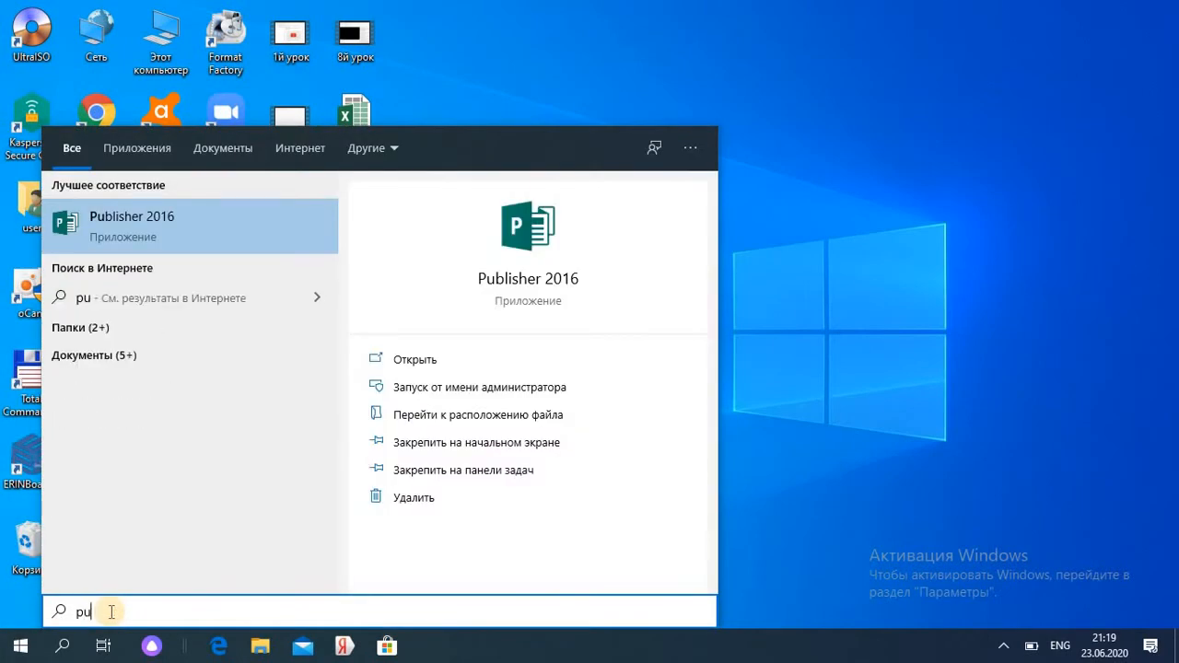
{"action": "left_click", "coordinate": [209, 219]}
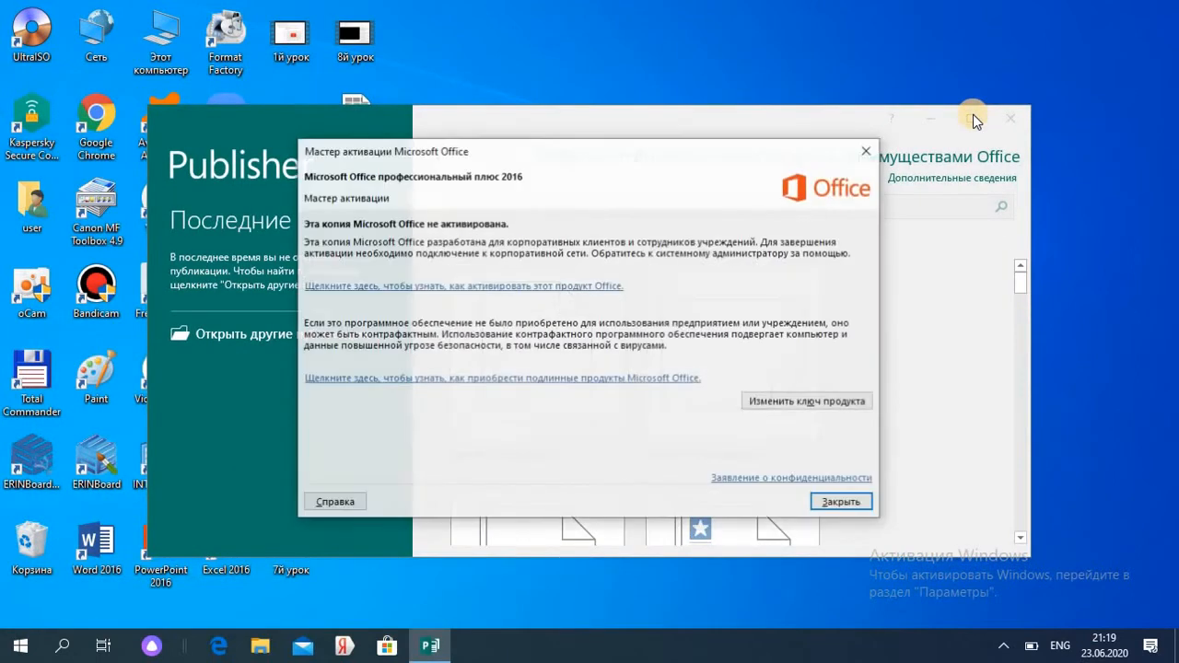
{"action": "left_click", "coordinate": [866, 153]}
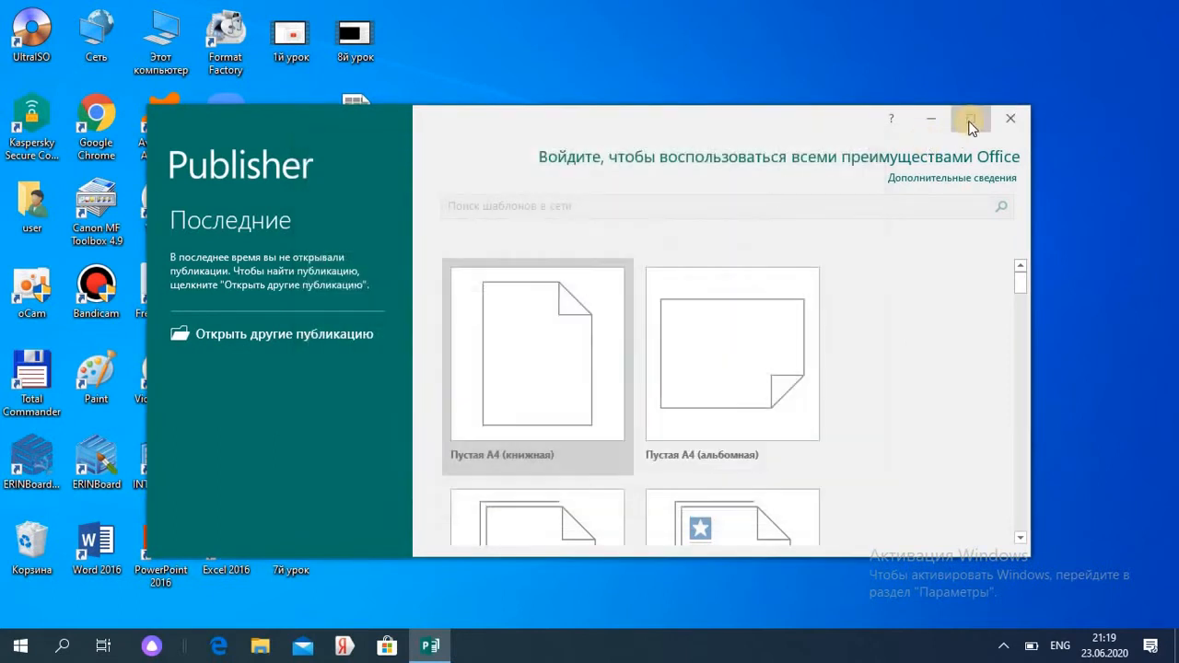
{"action": "left_click", "coordinate": [971, 119]}
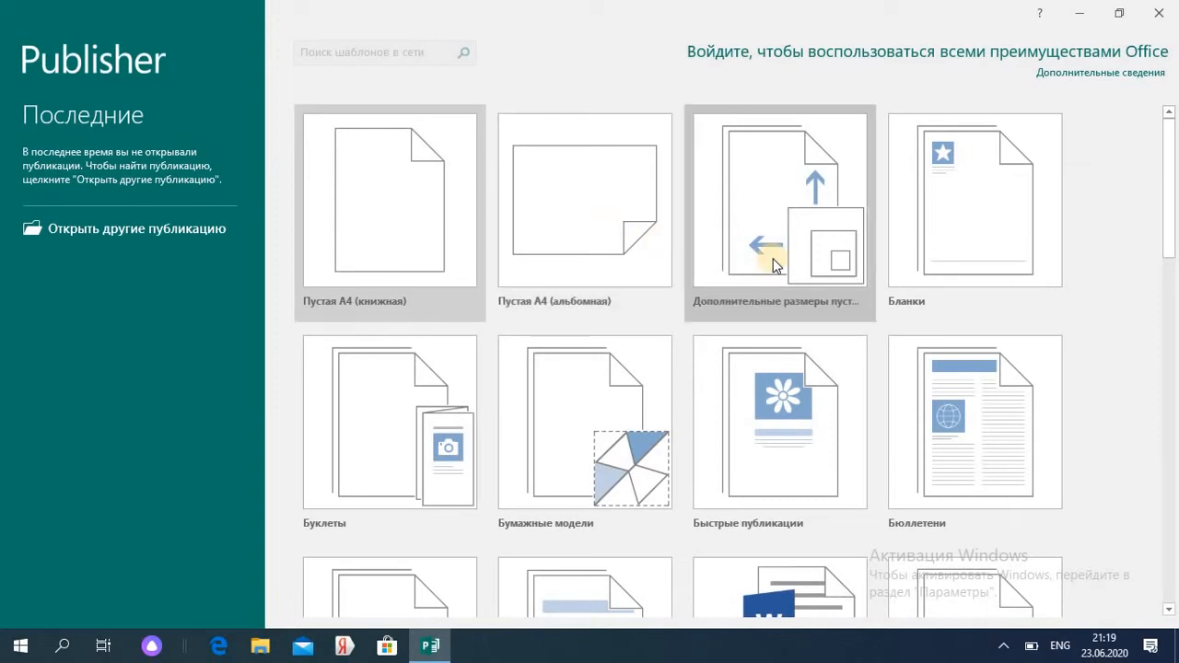
Create a blank publication from the "Пустая A4 (книжная)" template
{"action": "left_click", "coordinate": [360, 223]}
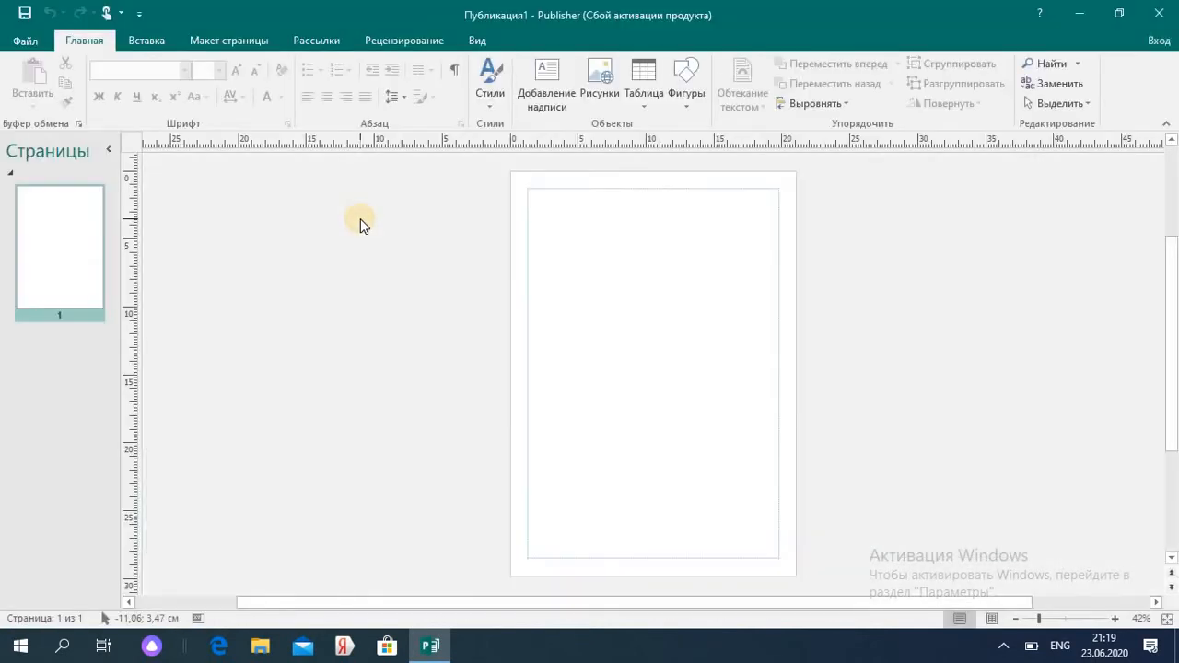
{"action": "left_click", "coordinate": [1115, 619]}
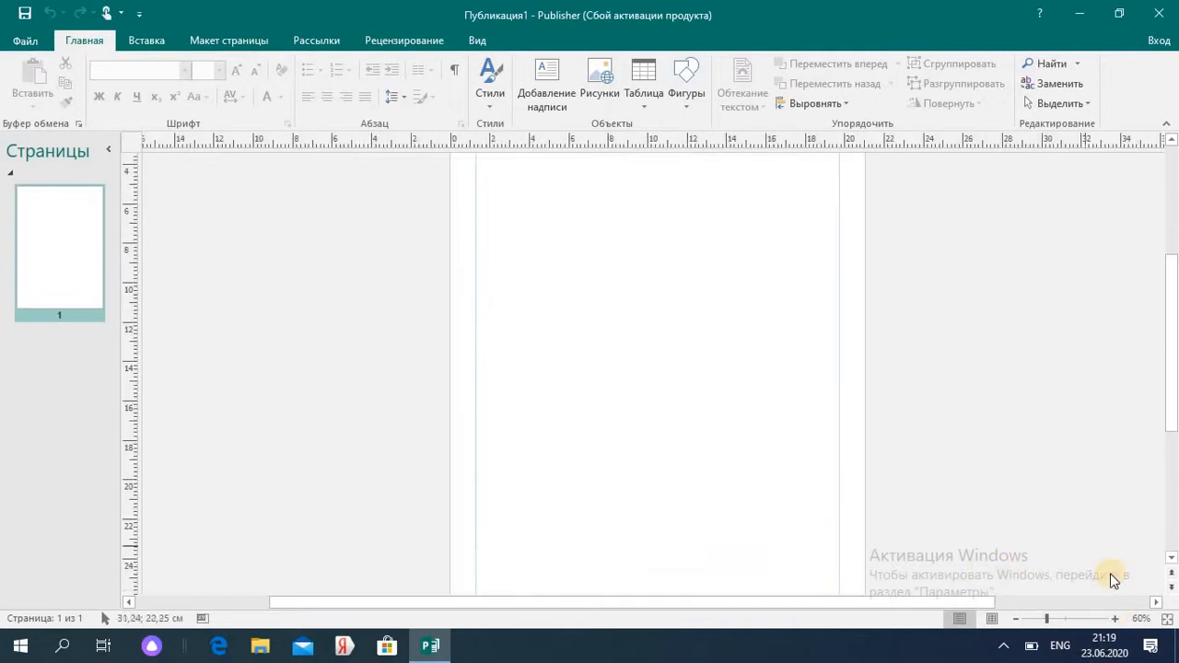
{"action": "left_click", "coordinate": [1115, 620]}
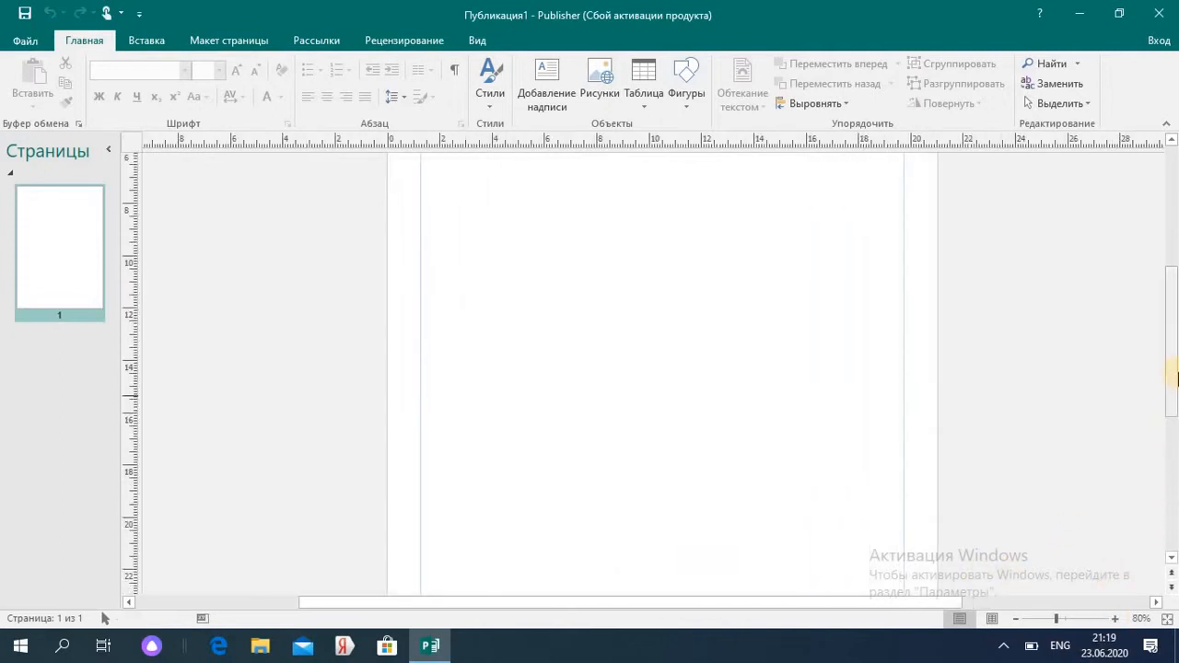
{"action": "left_click_drag", "start_coordinate": [1175, 376], "coordinate": [1175, 287]}
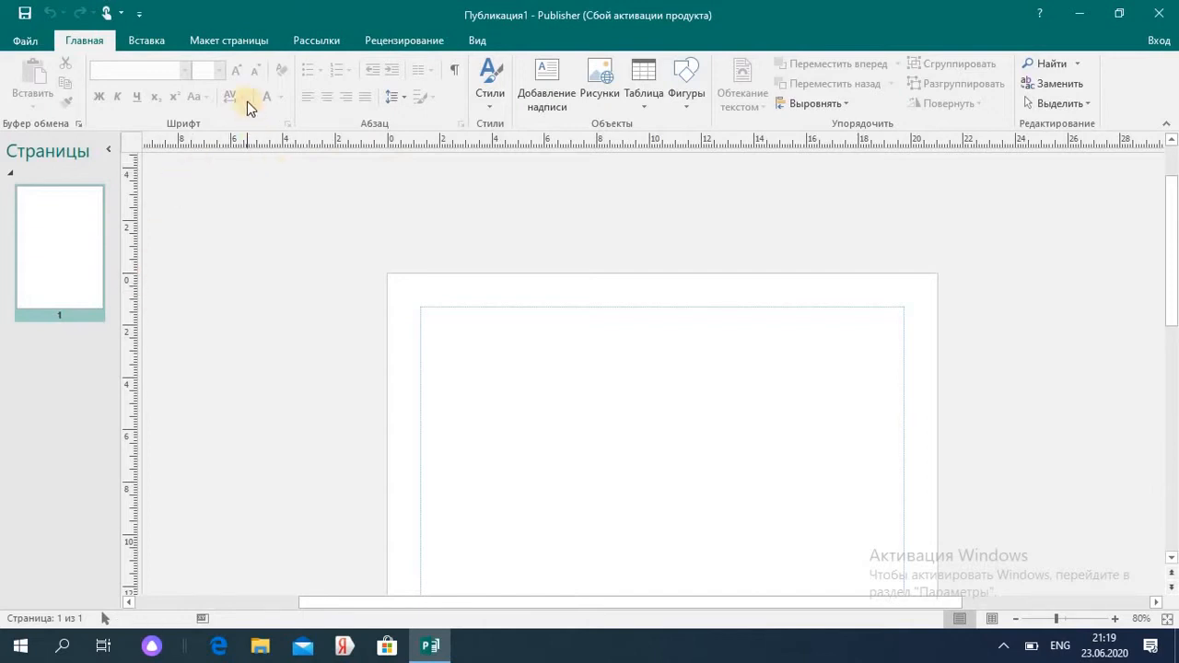
Examine the command groups for inserting objects, page layout, mailings, reviewing and viewing, and return to the home commands
{"action": "left_click", "coordinate": [157, 43]}
{"action": "left_click", "coordinate": [215, 47]}
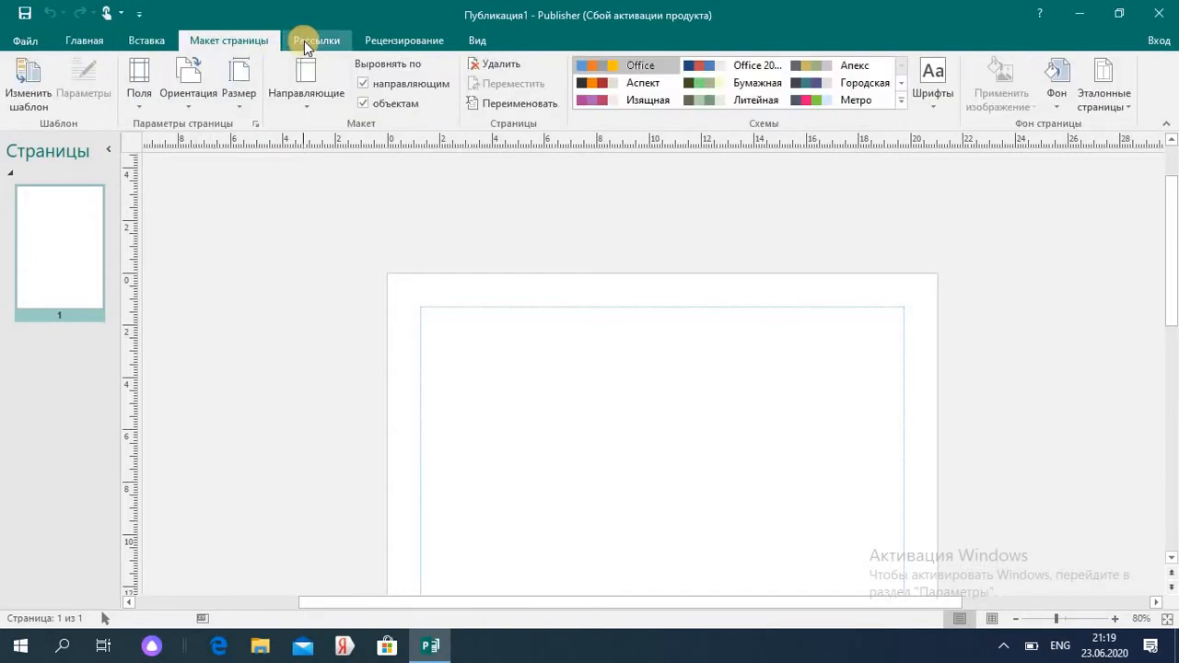
{"action": "left_click", "coordinate": [306, 42]}
{"action": "left_click", "coordinate": [393, 45]}
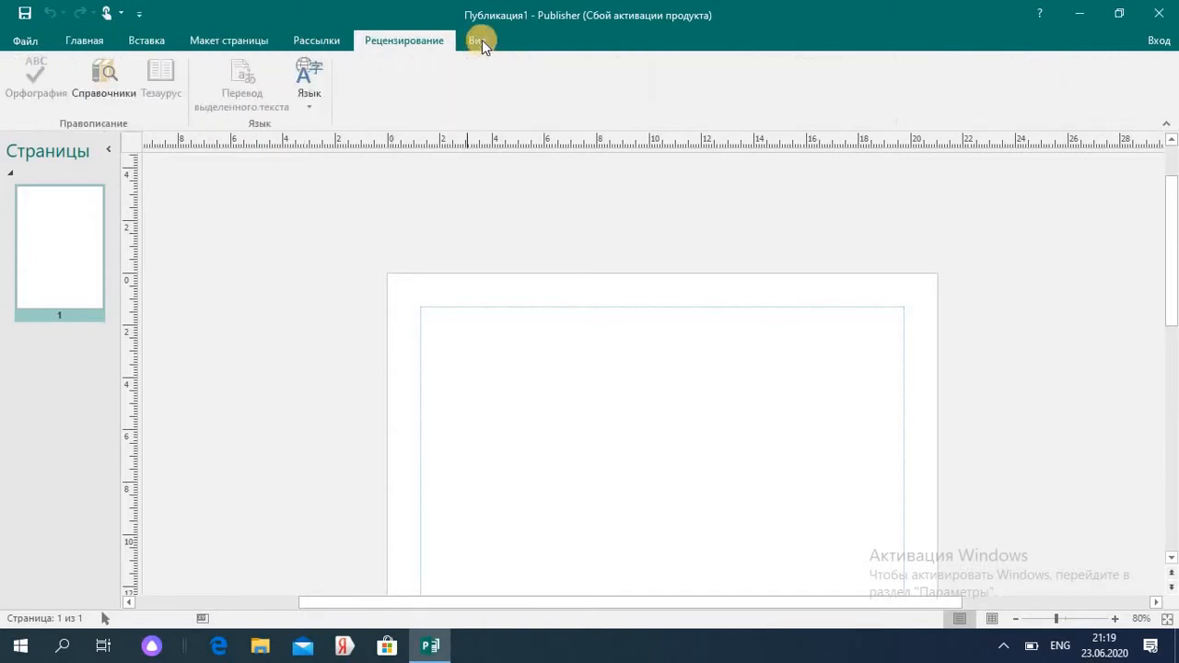
{"action": "left_click", "coordinate": [480, 40]}
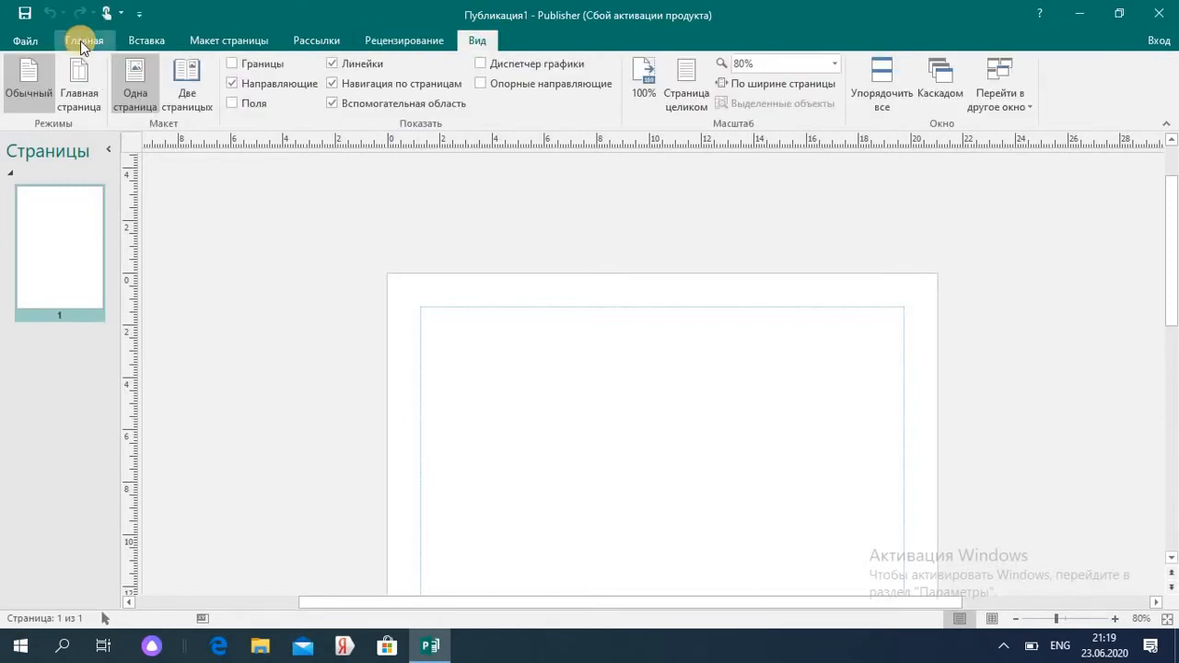
{"action": "left_click", "coordinate": [80, 41]}
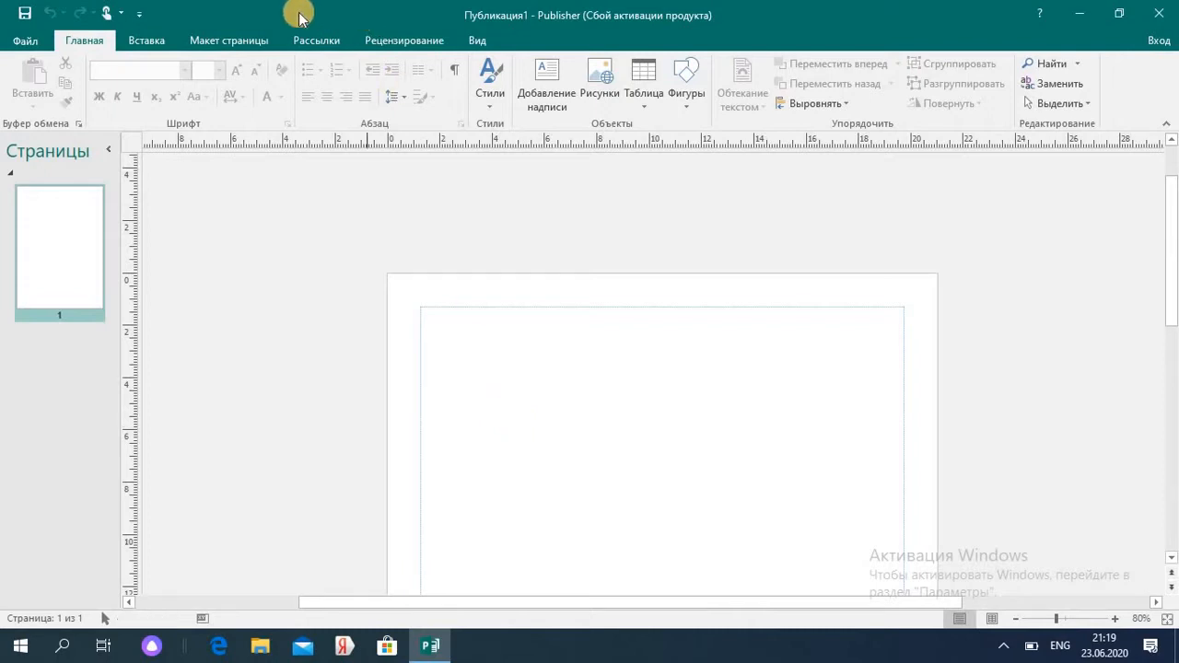
{"action": "left_click", "coordinate": [148, 42]}
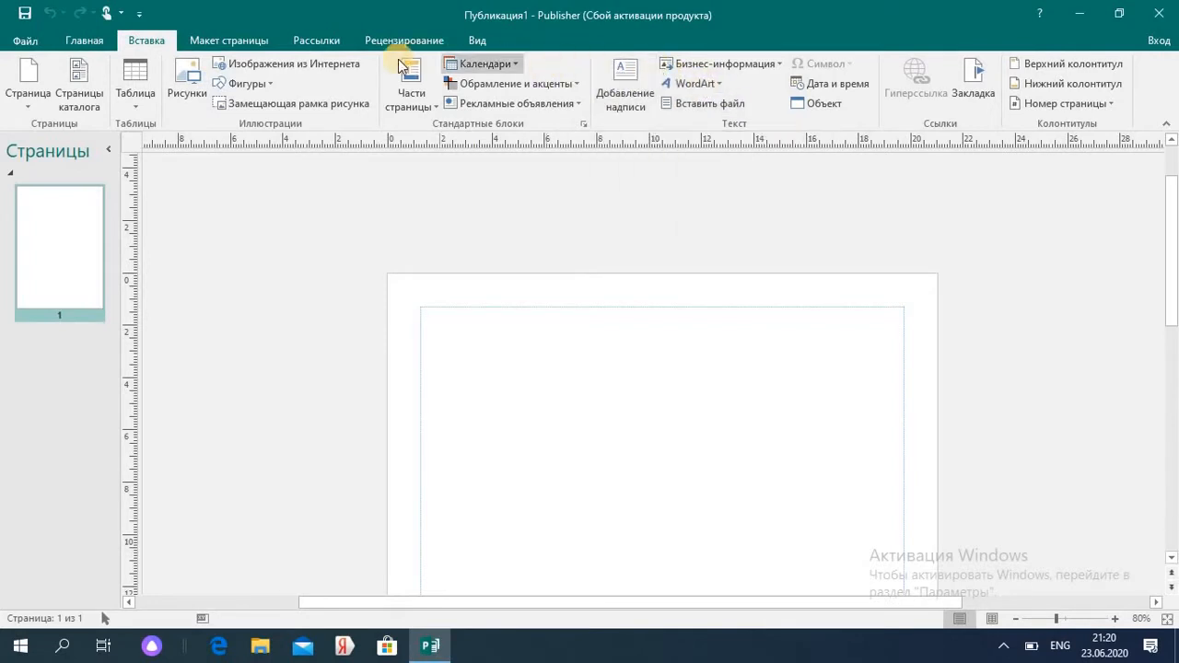
{"action": "left_click", "coordinate": [245, 44]}
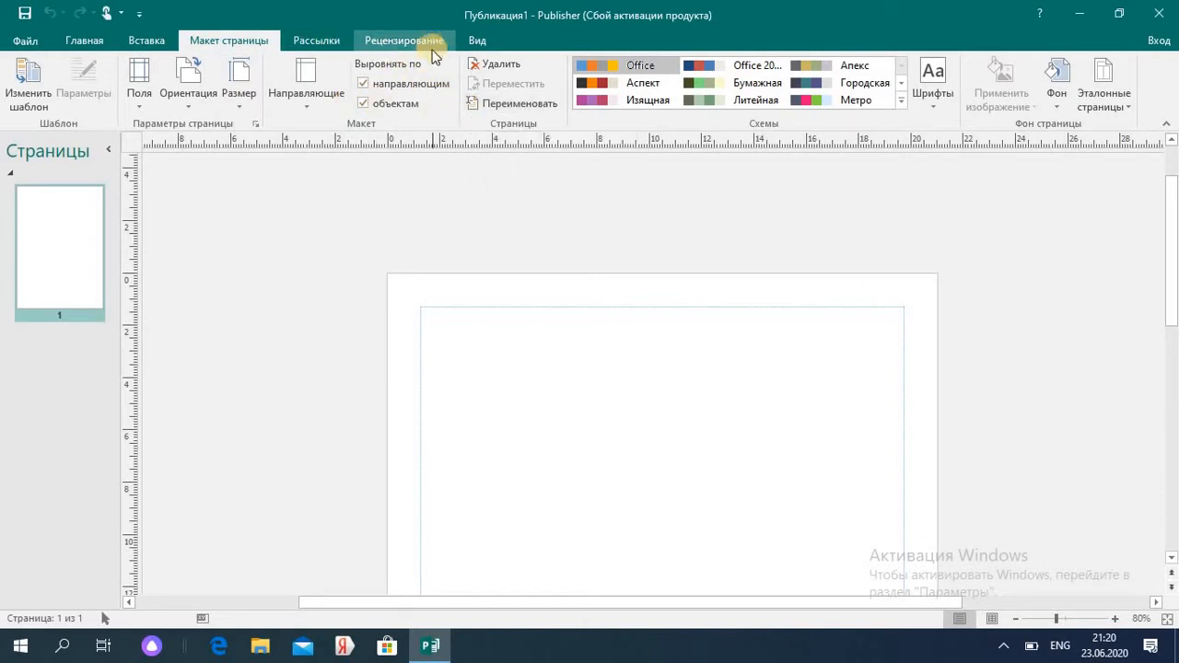
{"action": "left_click", "coordinate": [332, 40]}
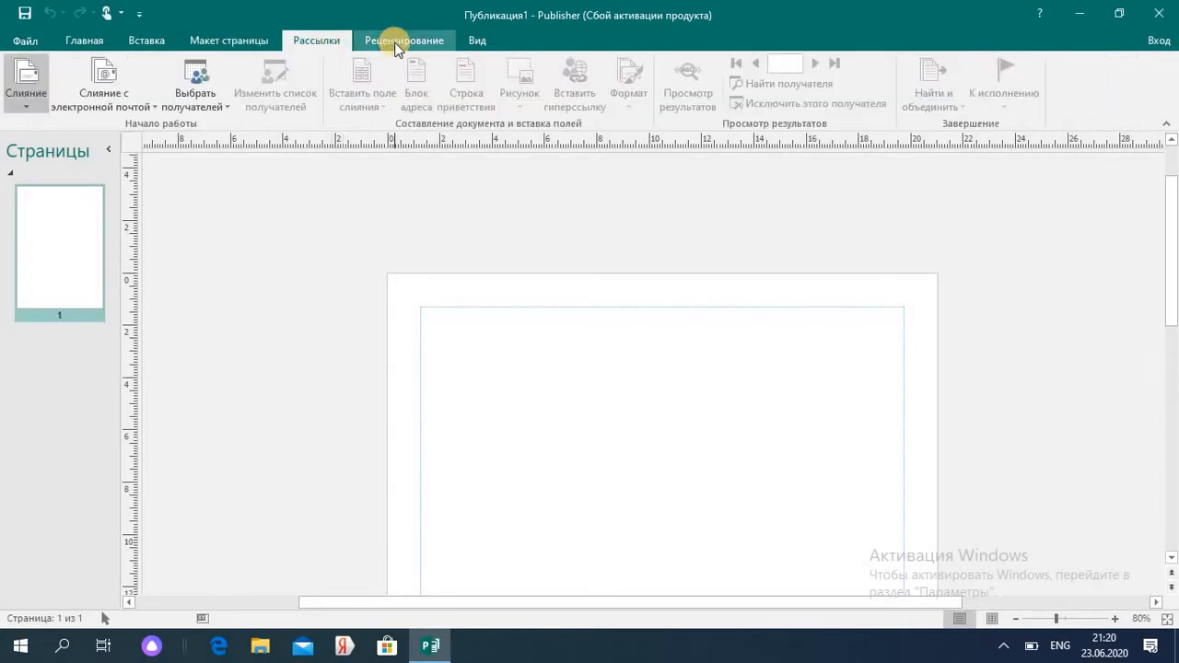
{"action": "left_click", "coordinate": [396, 41]}
{"action": "left_click", "coordinate": [476, 42]}
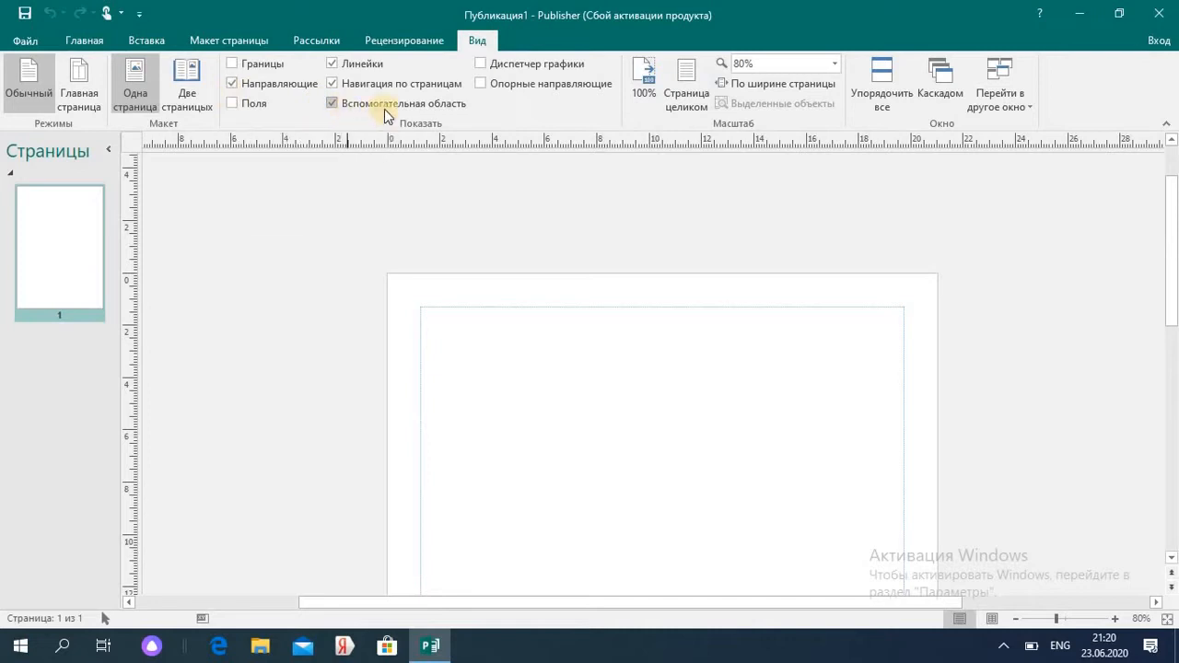
{"action": "left_click", "coordinate": [86, 42]}
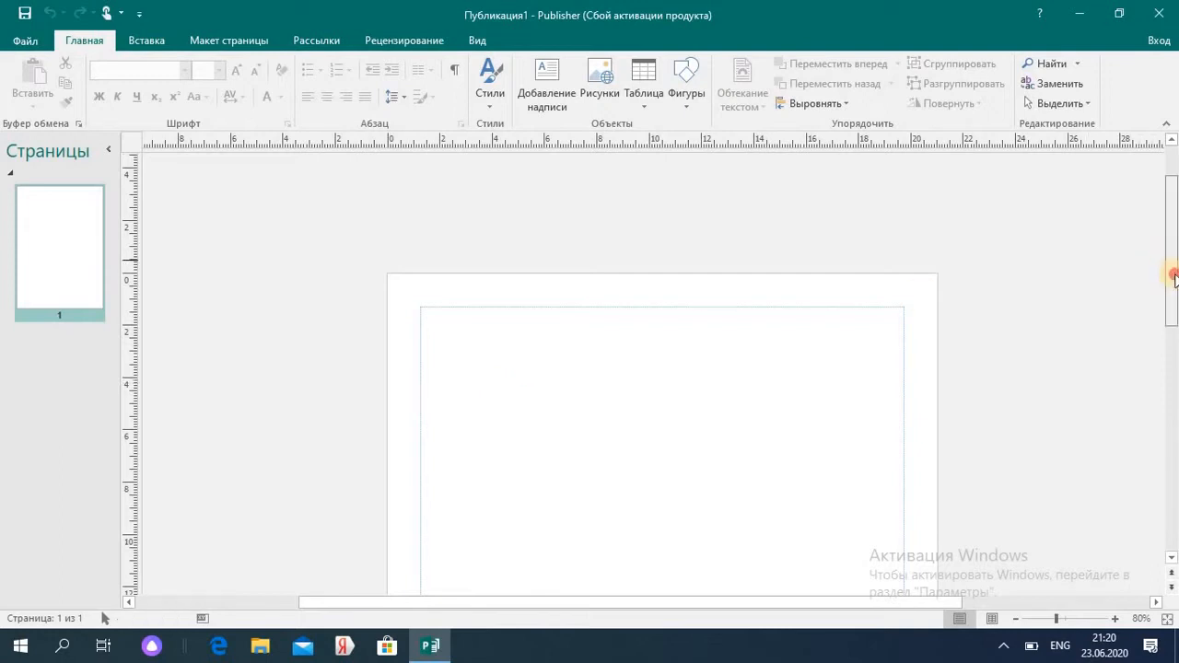
Draw a text box about 5.58 × 4.98 cm and move it to the upper-left corner of the page margins
{"action": "scroll", "coordinate": [1173, 277], "scroll_direction": "down", "scroll_amount": 2}
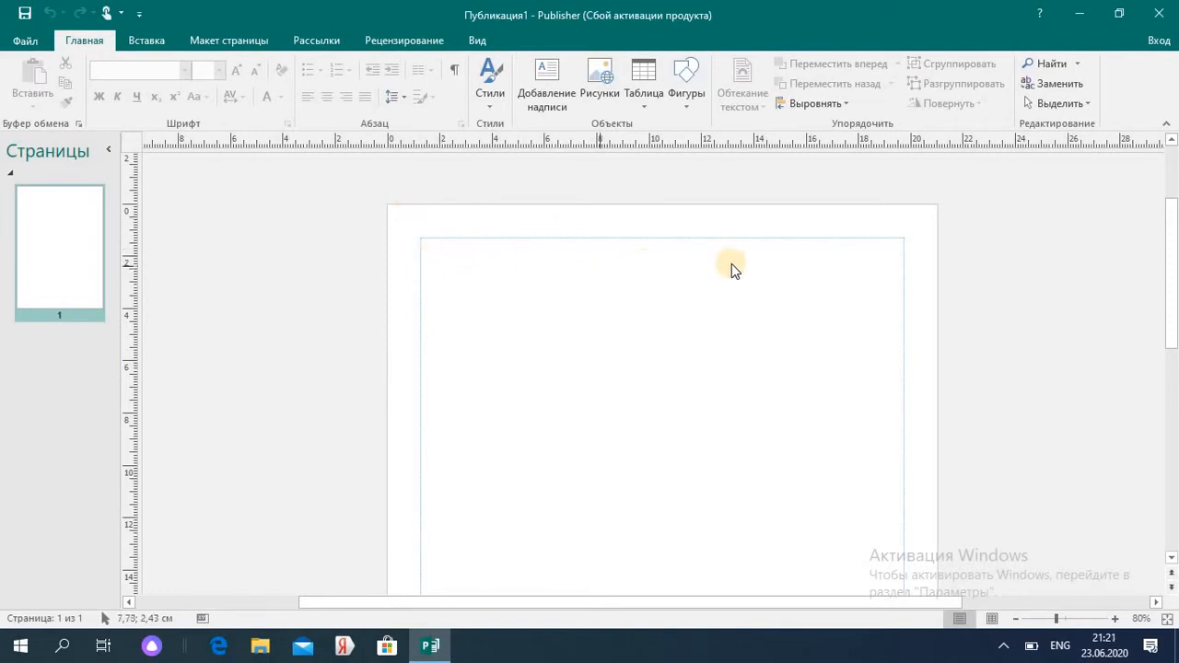
{"action": "left_click", "coordinate": [547, 83]}
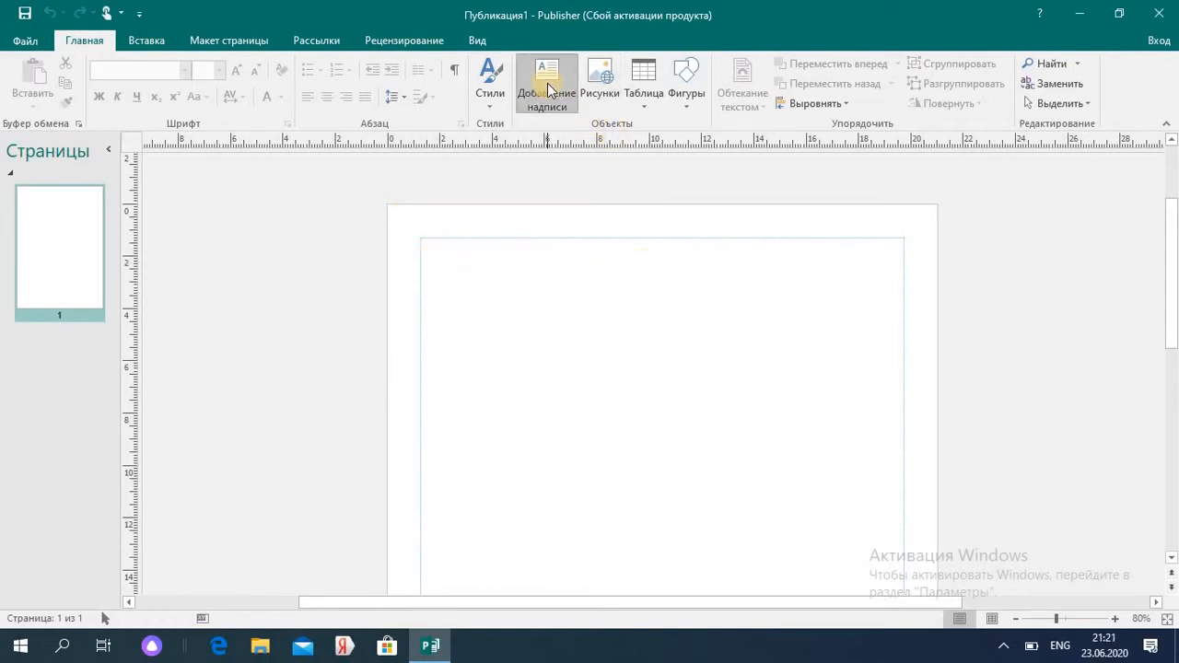
{"action": "left_click", "coordinate": [471, 272]}
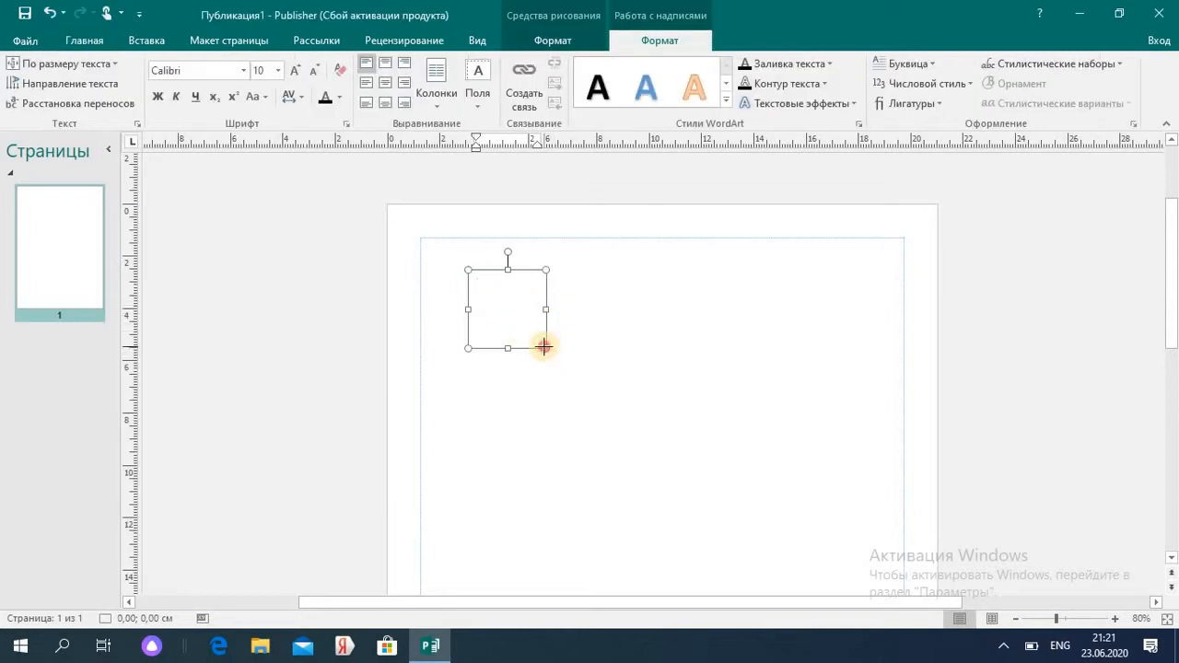
{"action": "left_click_drag", "start_coordinate": [544, 347], "coordinate": [626, 412]}
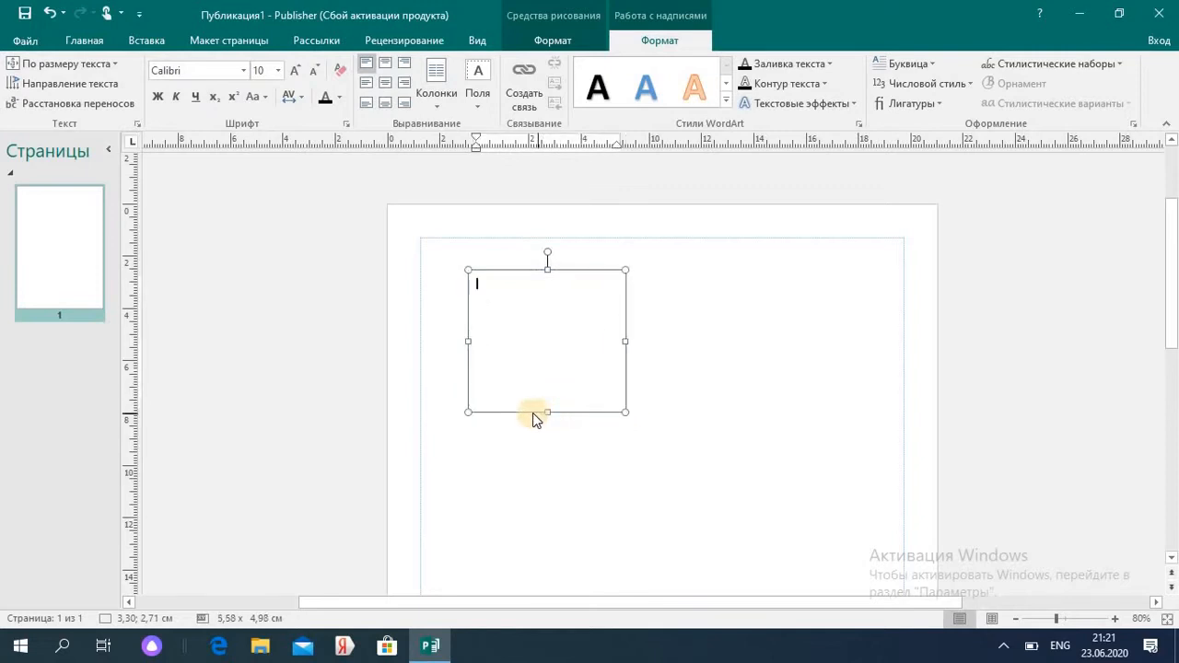
{"action": "left_click_drag", "start_coordinate": [522, 403], "coordinate": [476, 378]}
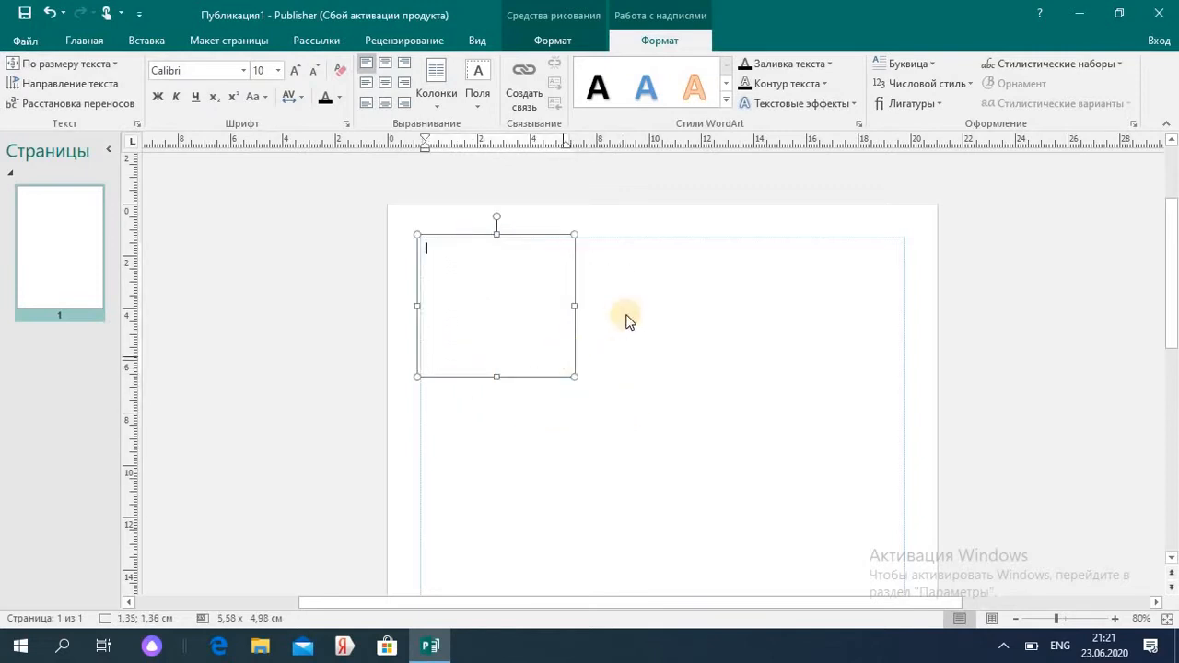
Set the font size to 18 for the empty text box
{"action": "left_click", "coordinate": [492, 281]}
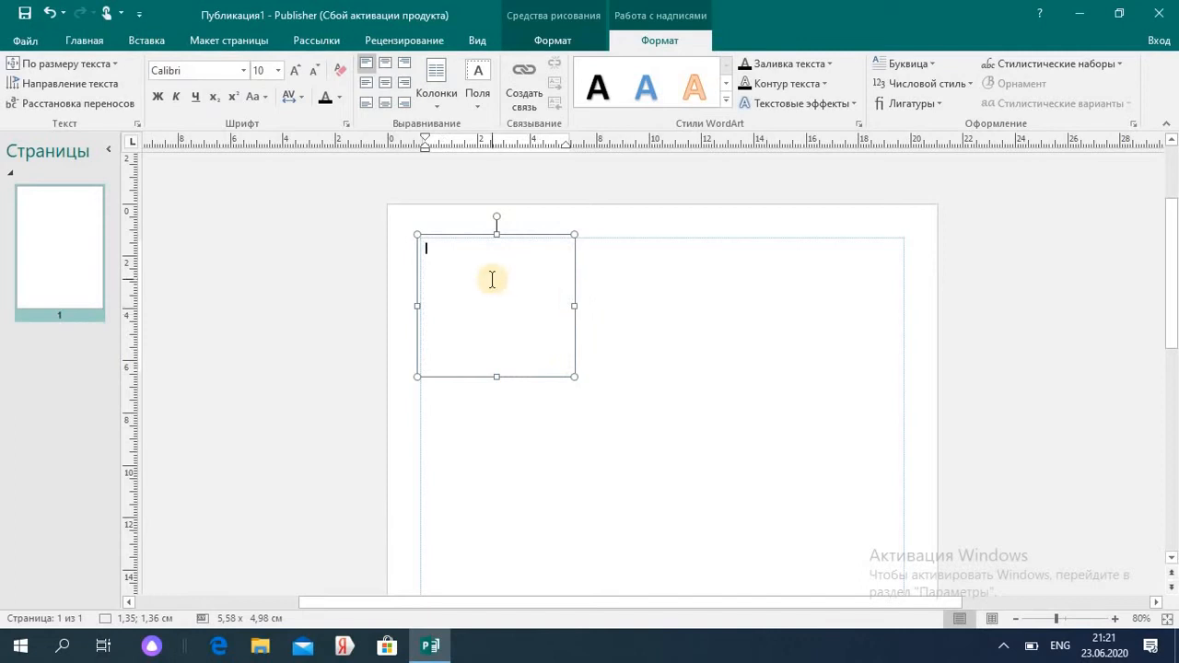
{"action": "left_click", "coordinate": [280, 71]}
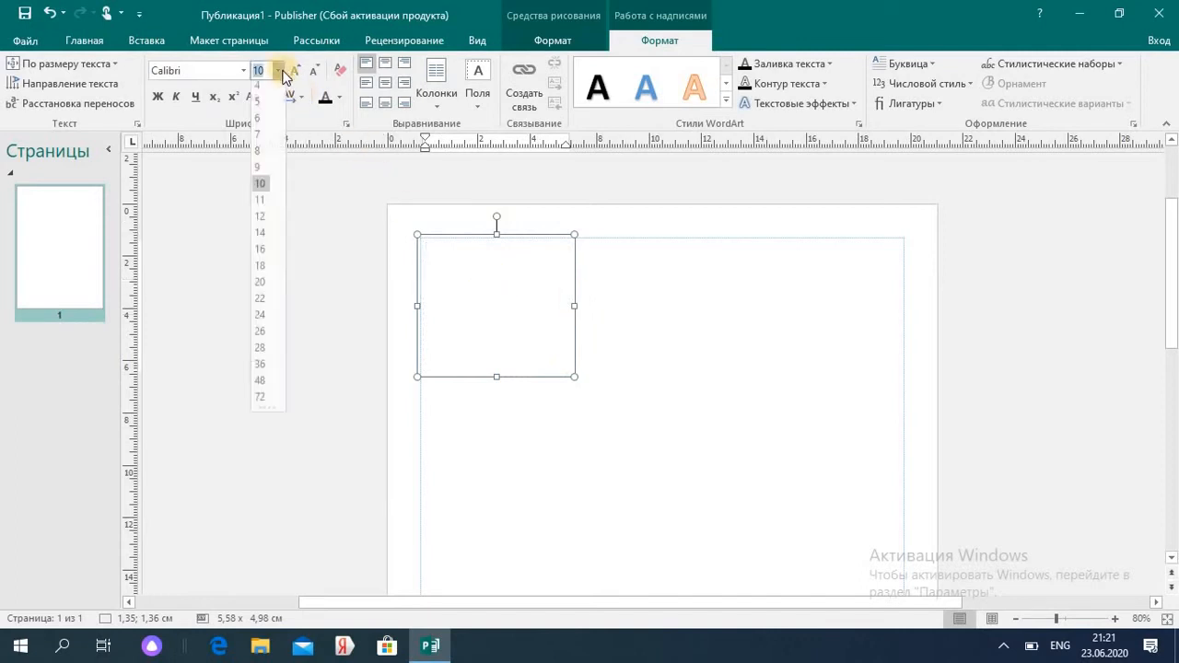
{"action": "left_click", "coordinate": [263, 267]}
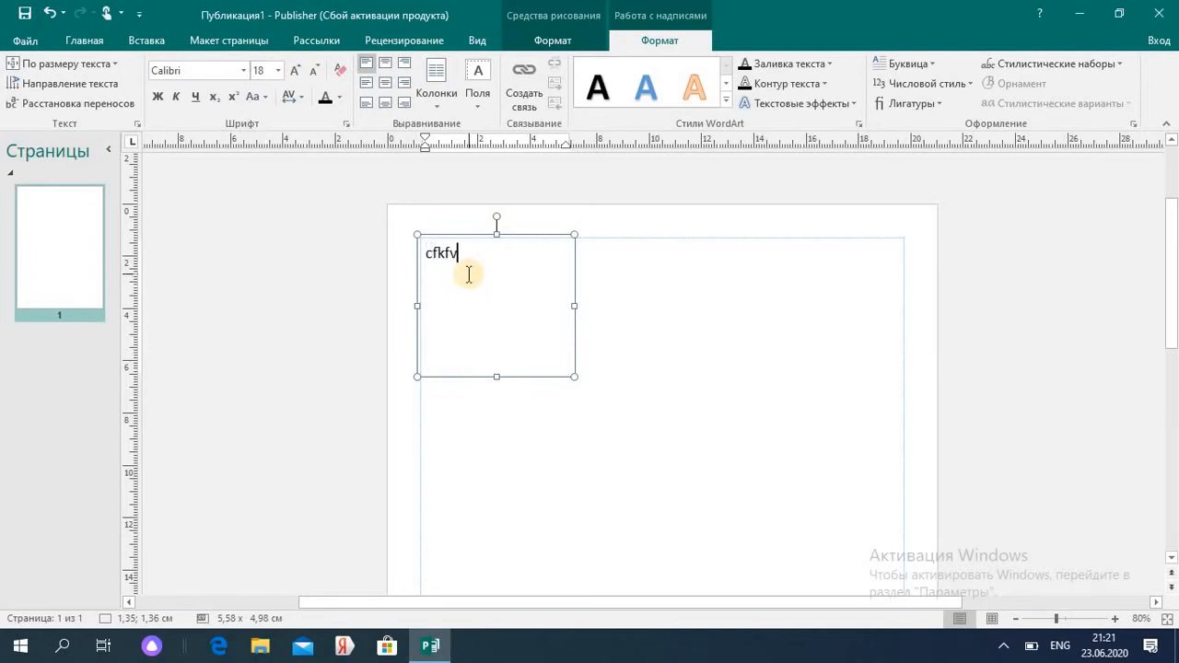
Enter "Саламатсыздарбы", "Кесиптештер" and "Сиздер менен сабакты баштайбыз" as separate paragraphs in the text box, using the Kyrgyz keyboard layout
{"action": "key", "text": "alt+shift"}
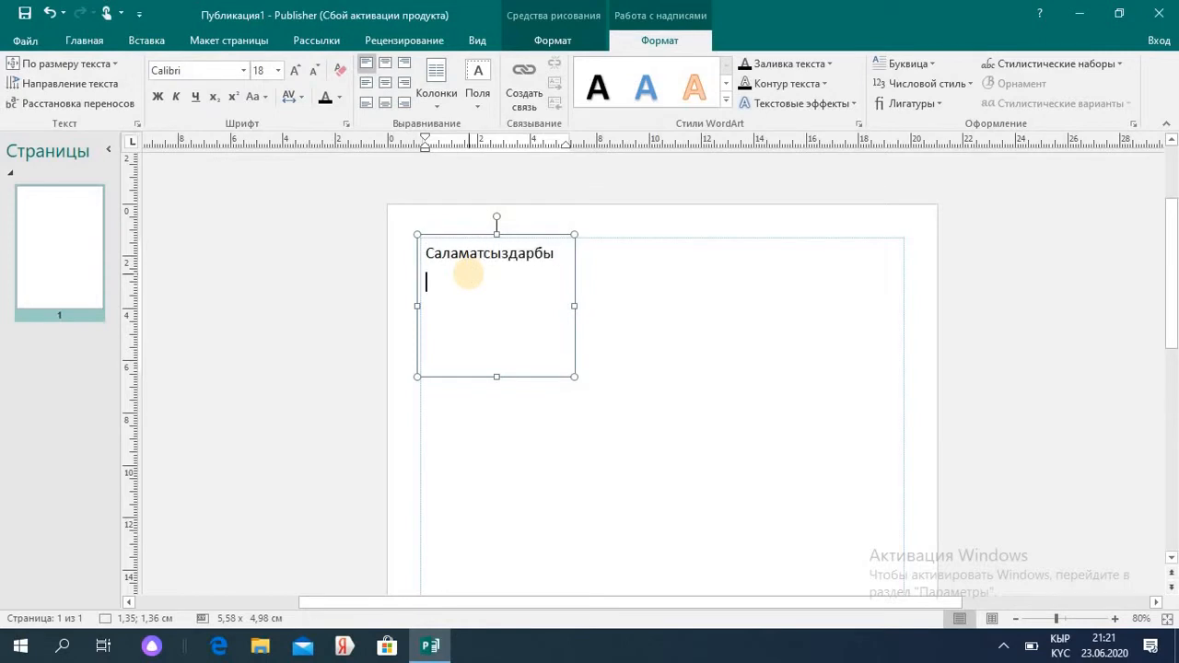
{"action": "type", "text": "иптештер"}
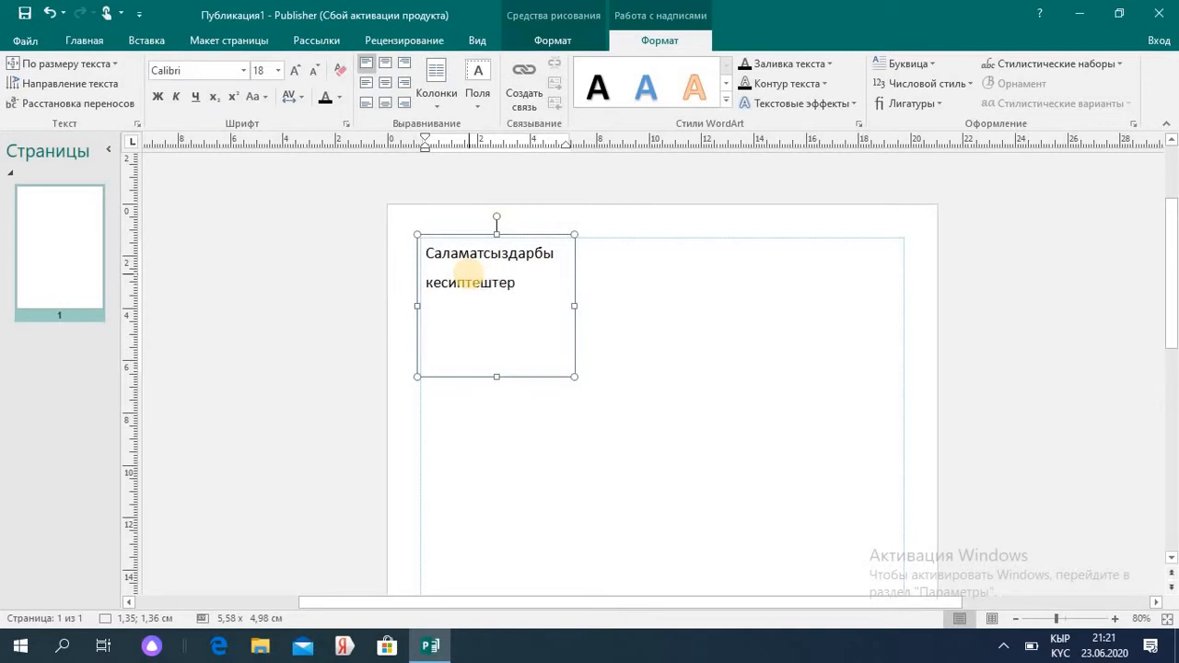
{"action": "key", "text": "Return"}
{"action": "type", "text": "сиптештер Сиздер"}
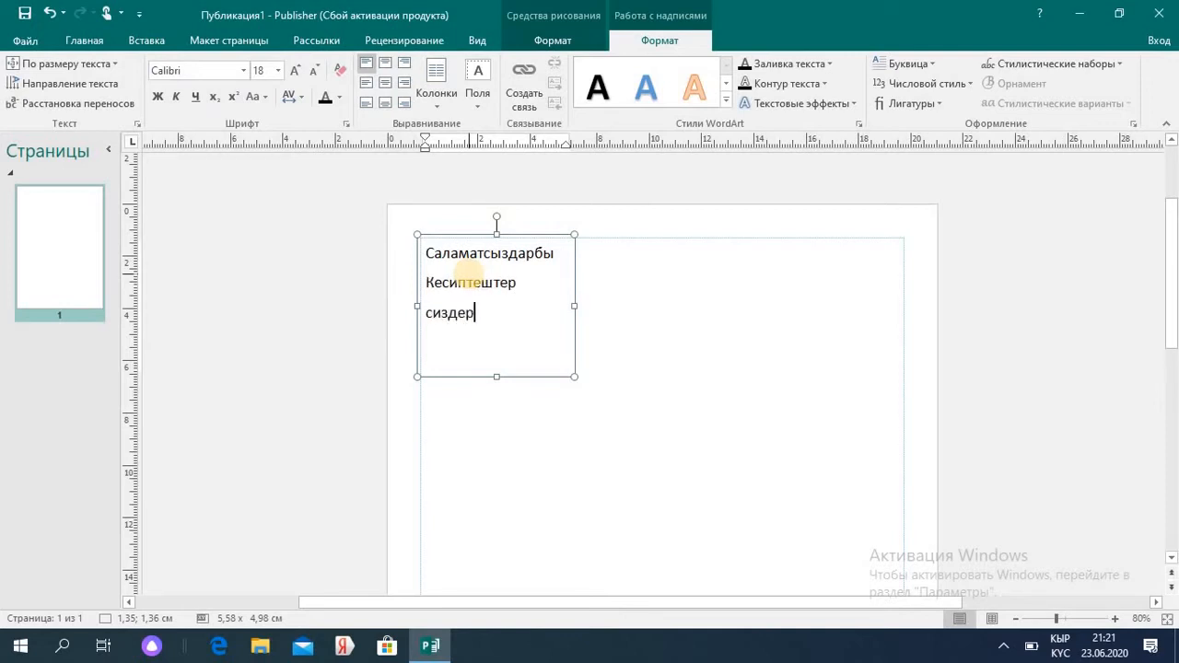
{"action": "type", "text": " менен"}
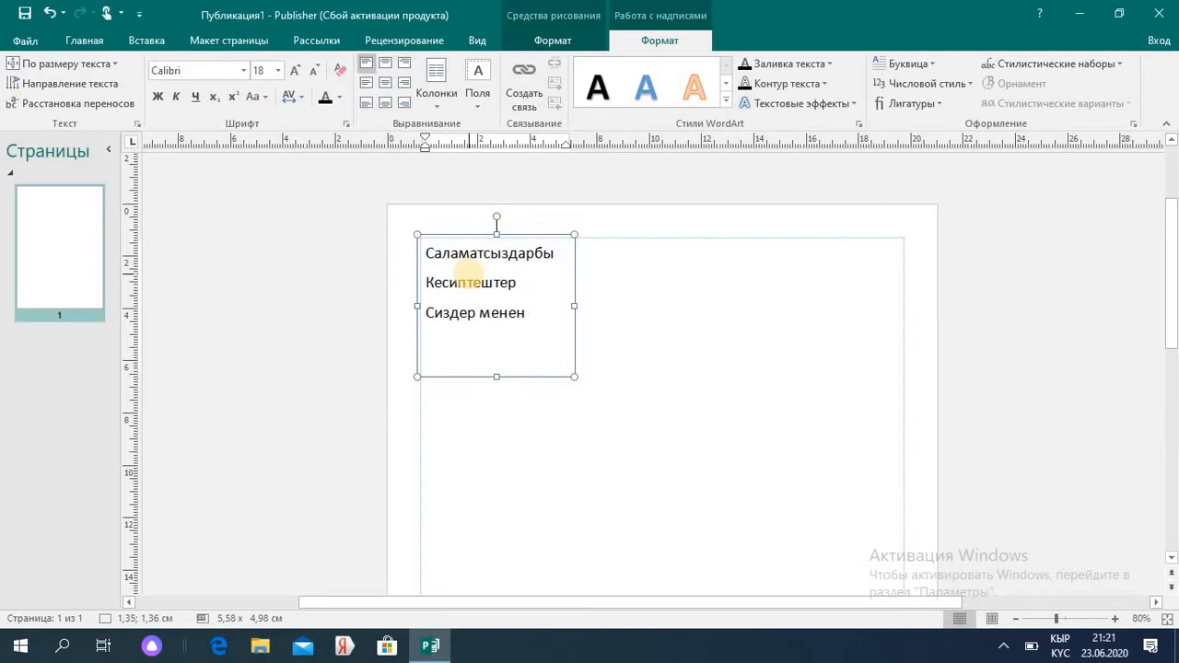
{"action": "type", "text": " сабакты баштайбыз"}
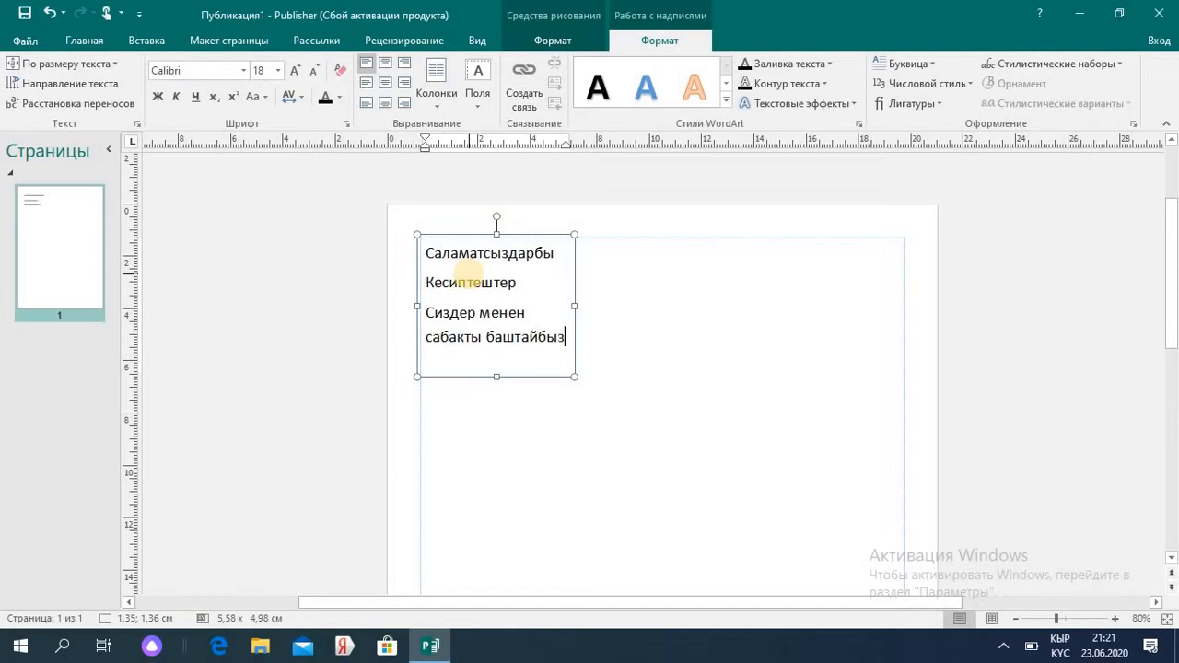
{"action": "key", "text": "Escape"}
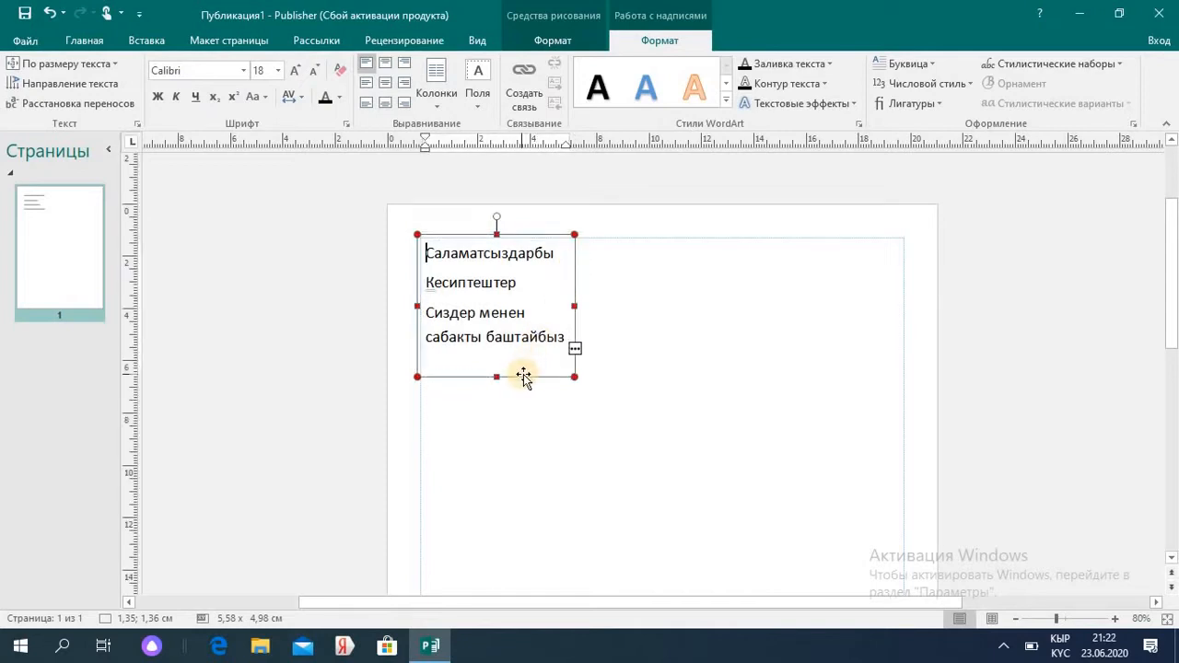
Enlarge the text box to about 7.82 × 5.38 cm and add the line "Бугунку тема"
{"action": "left_click_drag", "start_coordinate": [523, 378], "coordinate": [525, 386]}
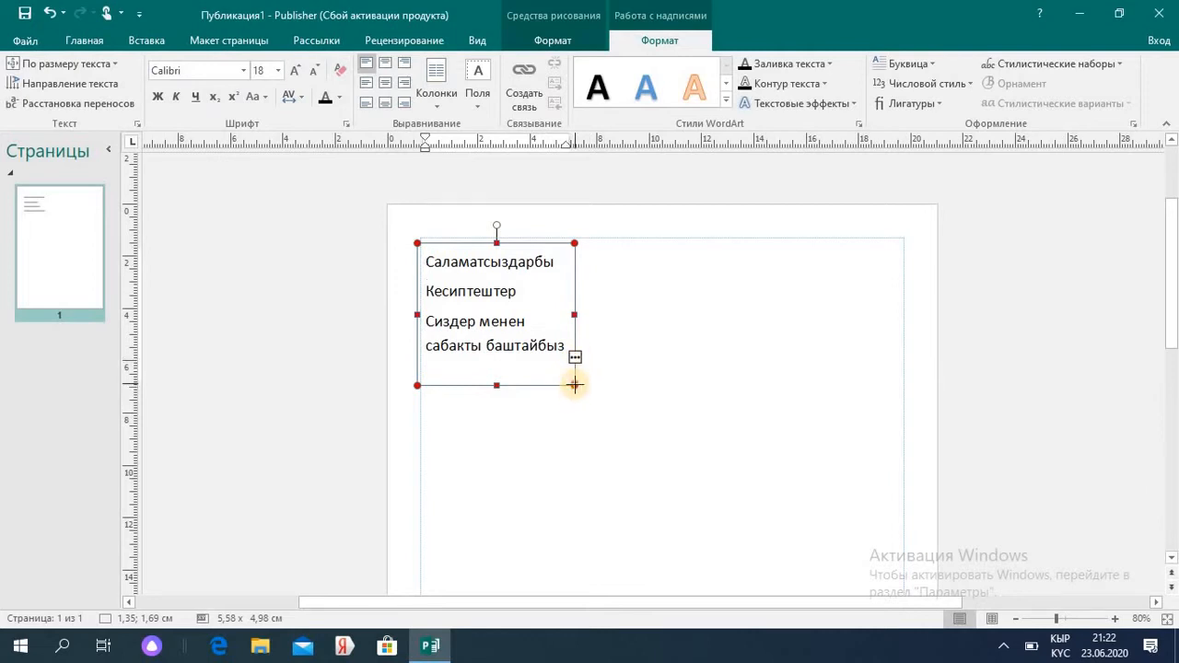
{"action": "left_click_drag", "start_coordinate": [574, 384], "coordinate": [633, 396]}
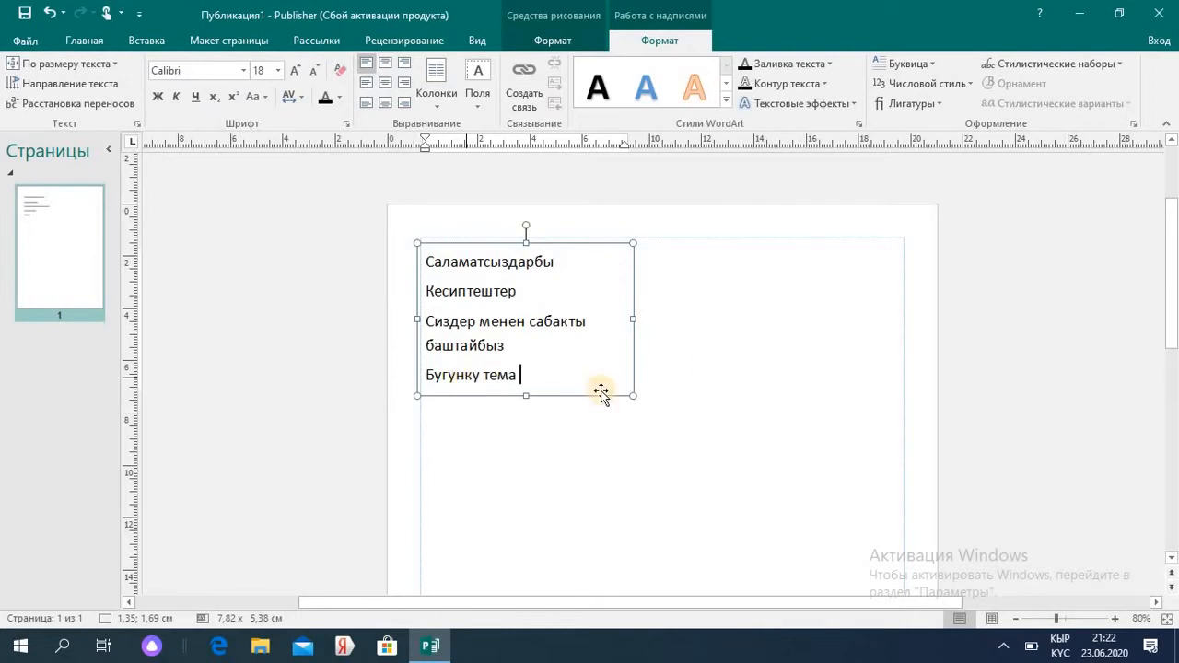
Narrow the text box slightly and move it down to the right side of the page, leaving it deselected
{"action": "left_click_drag", "start_coordinate": [634, 317], "coordinate": [606, 319]}
{"action": "left_click_drag", "start_coordinate": [549, 396], "coordinate": [807, 519]}
{"action": "left_click", "coordinate": [802, 522]}
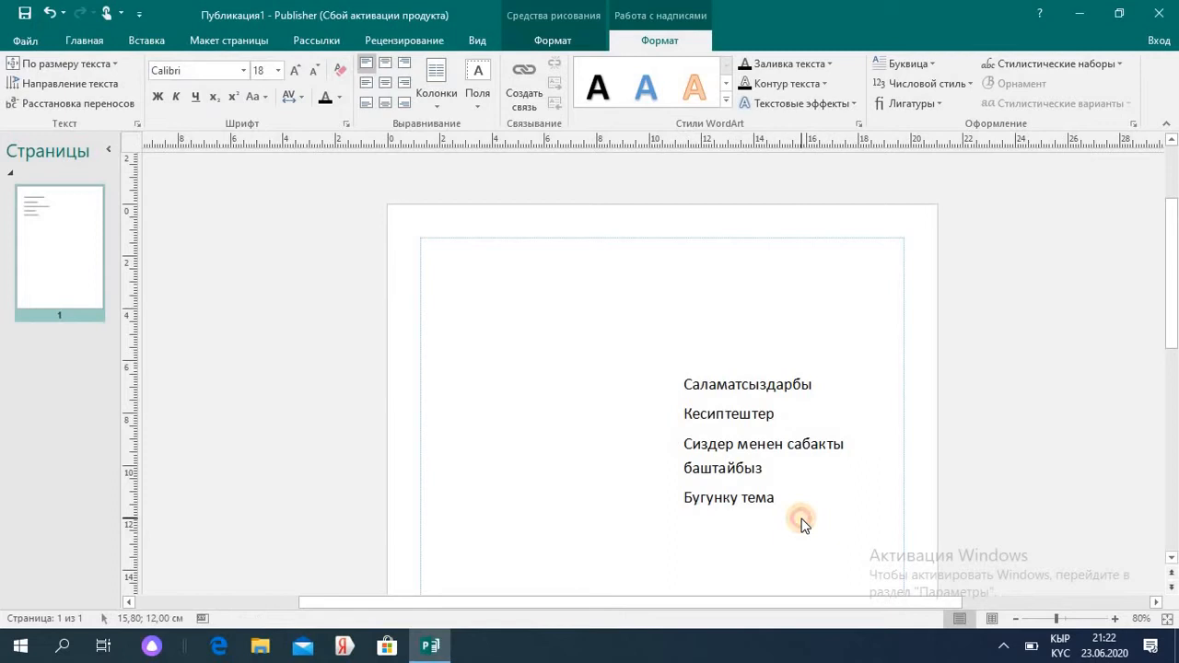
Rotate the greeting text box counterclockwise to a diagonal angle and move it to the page's upper-left corner
{"action": "left_click", "coordinate": [775, 467]}
{"action": "left_click_drag", "start_coordinate": [771, 346], "coordinate": [693, 381]}
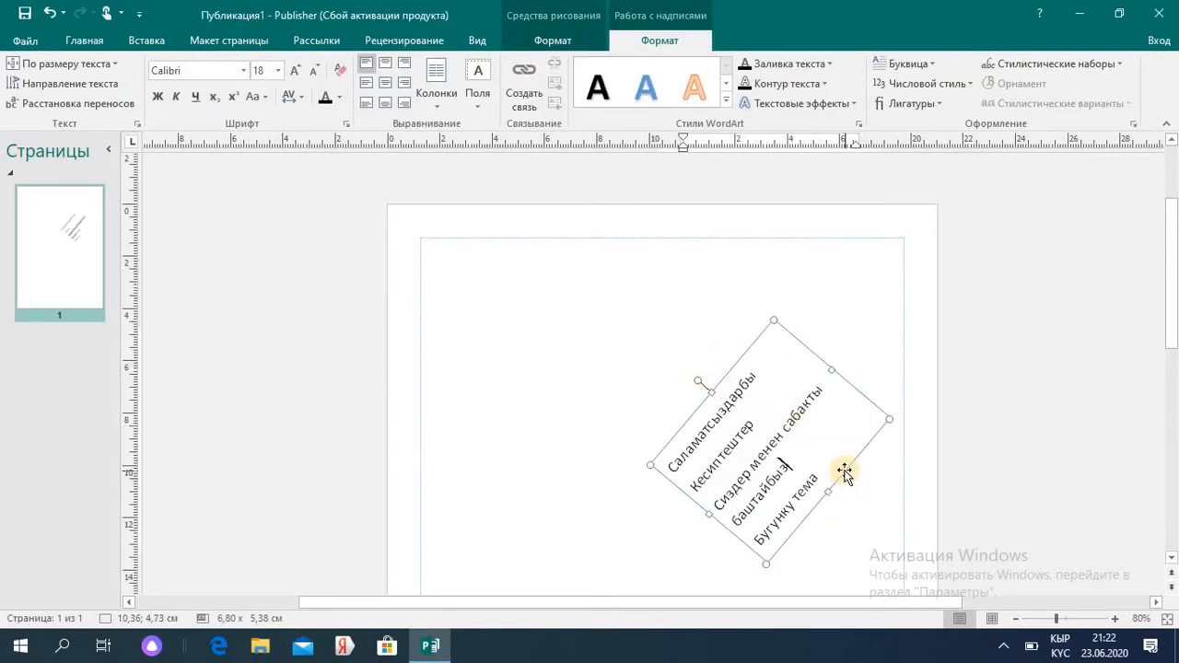
{"action": "left_click_drag", "start_coordinate": [845, 472], "coordinate": [606, 385]}
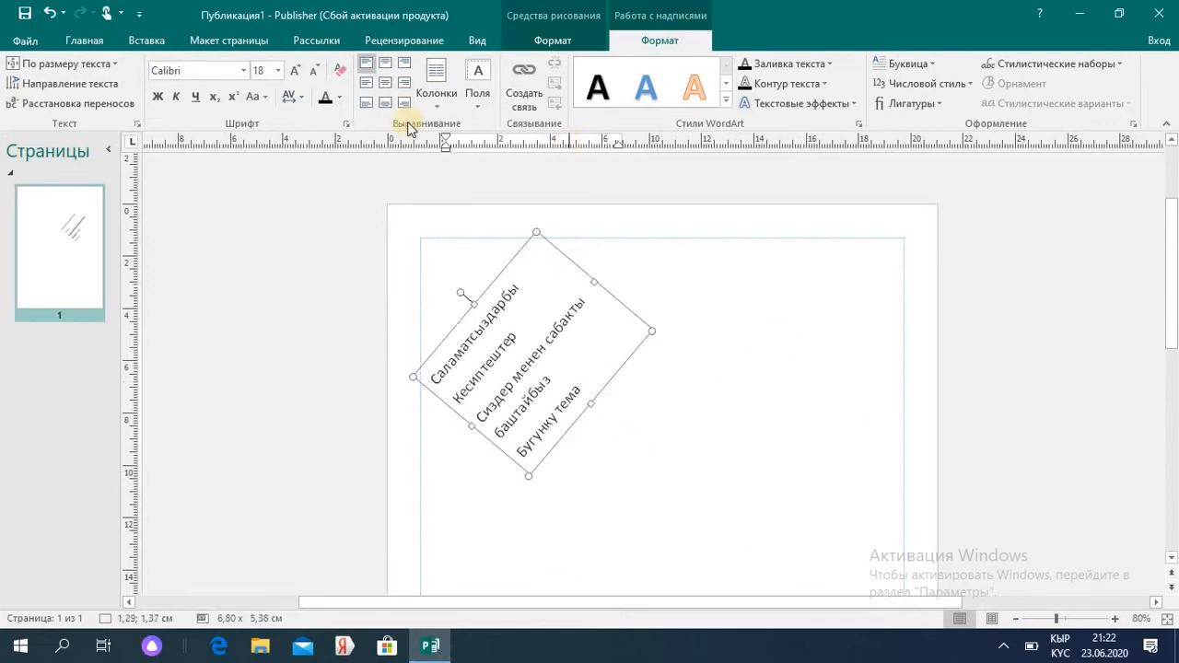
Add a second text box about 4.35 × 4.45 cm near the page's upper-right corner and fill it with sample text until it overflows
{"action": "left_click", "coordinate": [145, 41]}
{"action": "left_click", "coordinate": [630, 91]}
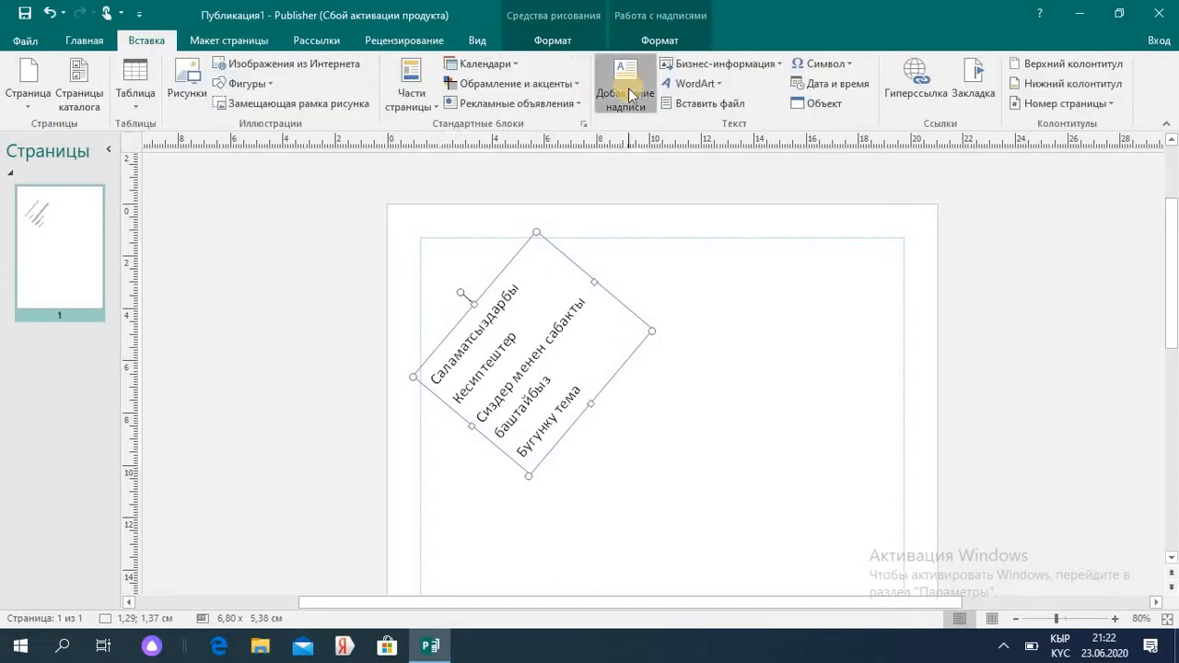
{"action": "left_click", "coordinate": [755, 308]}
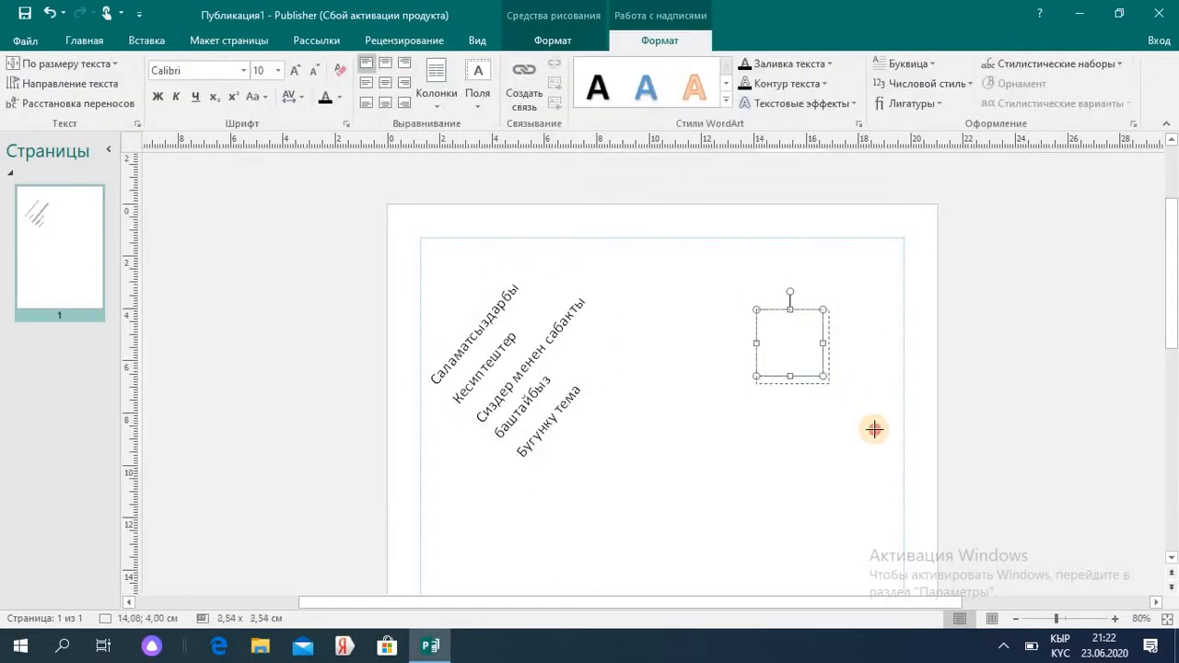
{"action": "left_click_drag", "start_coordinate": [873, 429], "coordinate": [876, 431]}
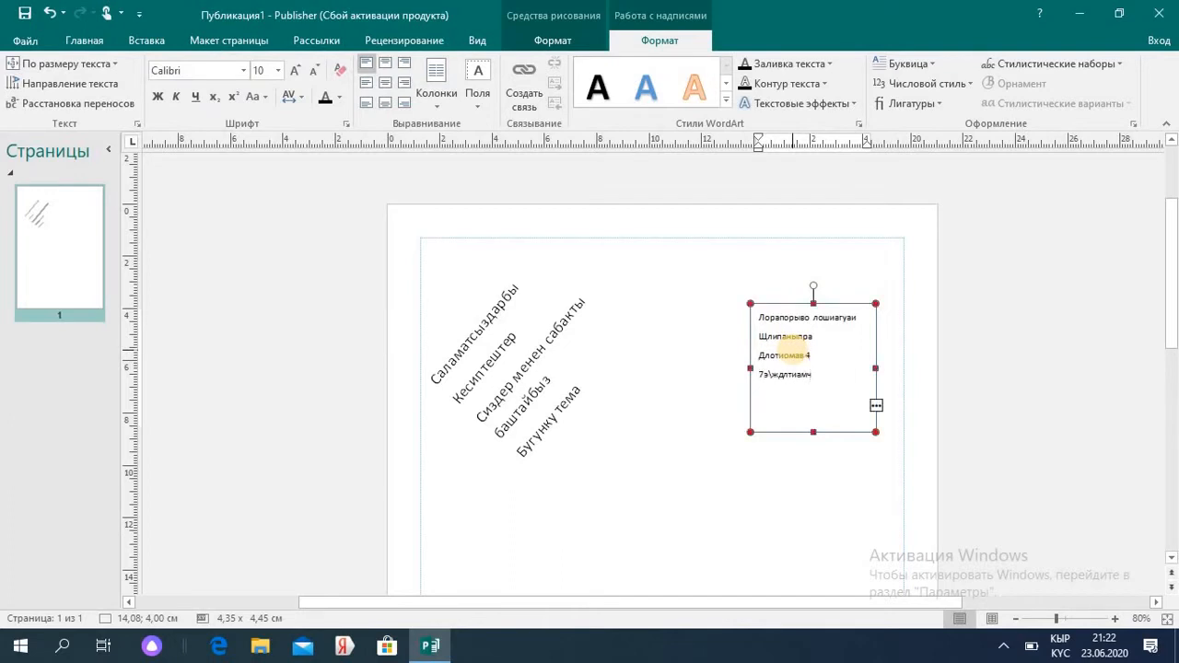
Link the overflowing text box to a new text box of about 5.08 × 7.62 cm and move the new box to the middle of the page
{"action": "left_click", "coordinate": [875, 405]}
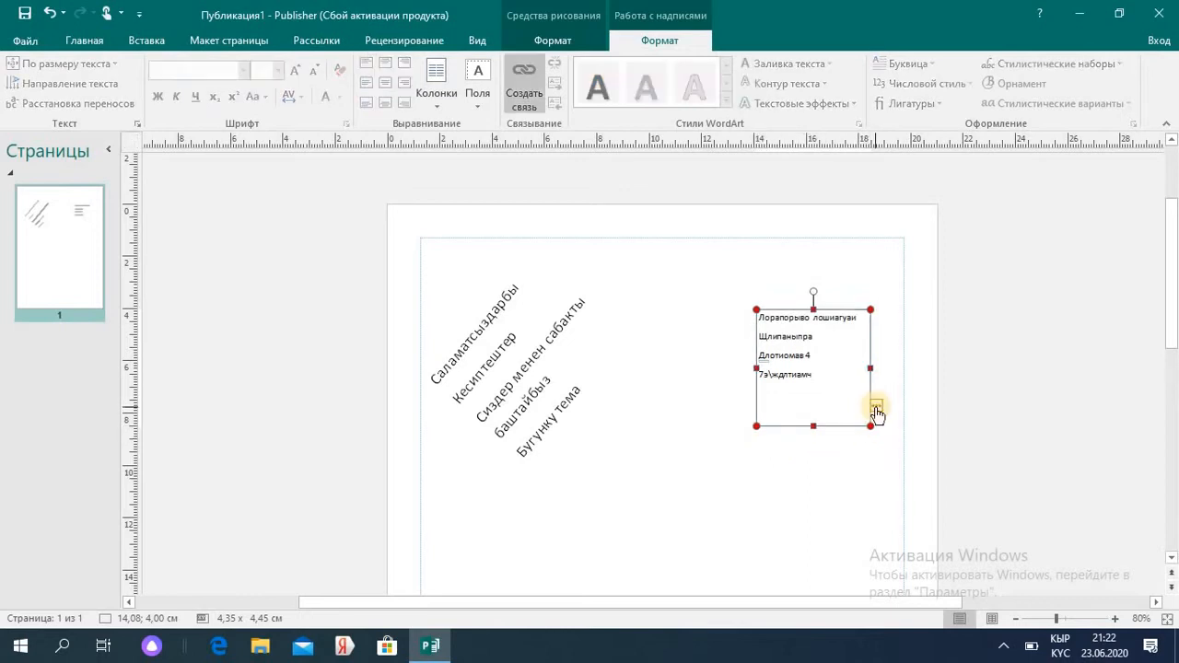
{"action": "left_click", "coordinate": [886, 463]}
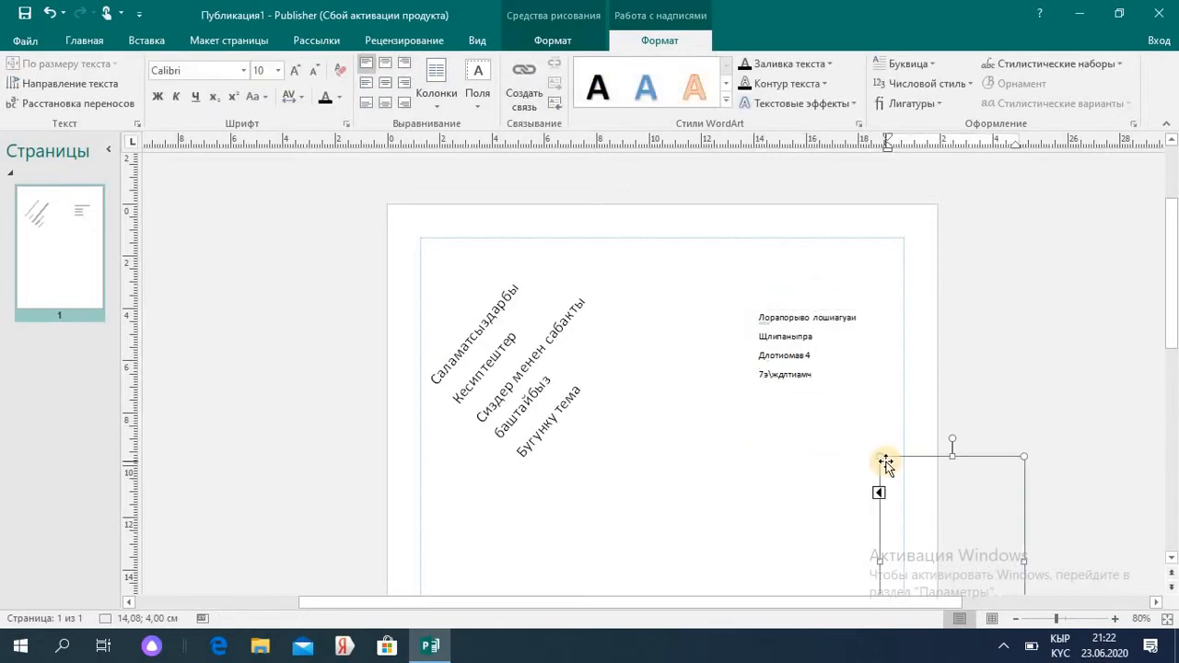
{"action": "left_click_drag", "start_coordinate": [919, 458], "coordinate": [671, 368]}
Move the sample-text box up to the top margin beside the rotated text box
{"action": "left_click", "coordinate": [780, 376]}
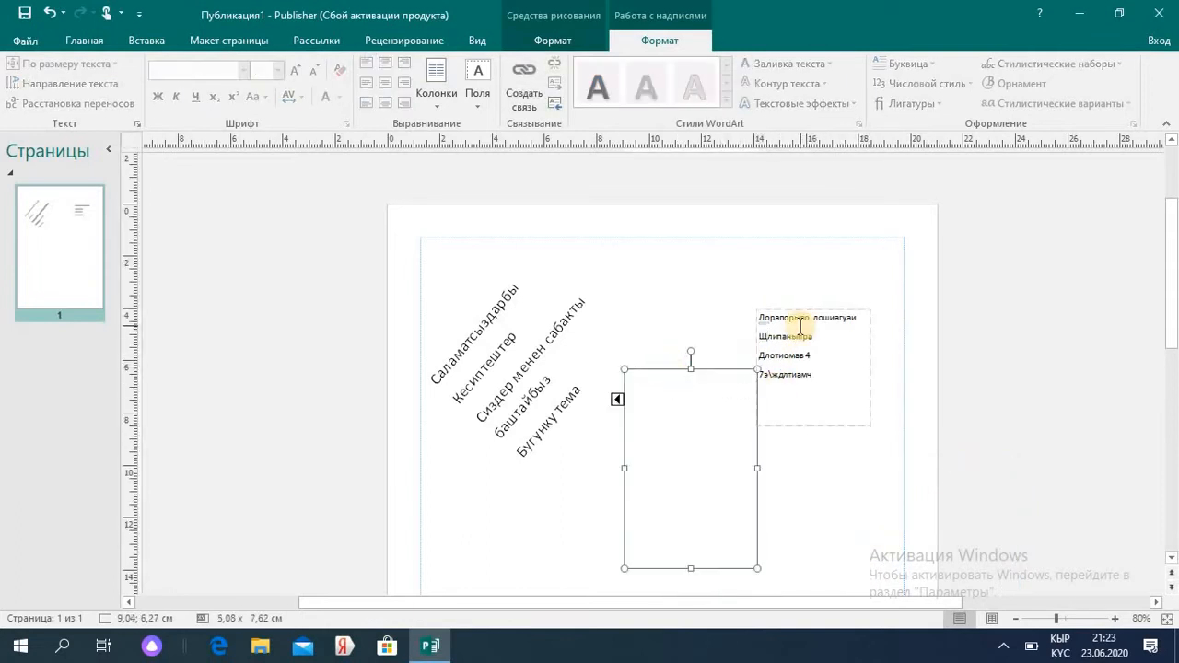
{"action": "left_click", "coordinate": [801, 325]}
{"action": "left_click_drag", "start_coordinate": [791, 431], "coordinate": [681, 370]}
{"action": "left_click", "coordinate": [551, 378]}
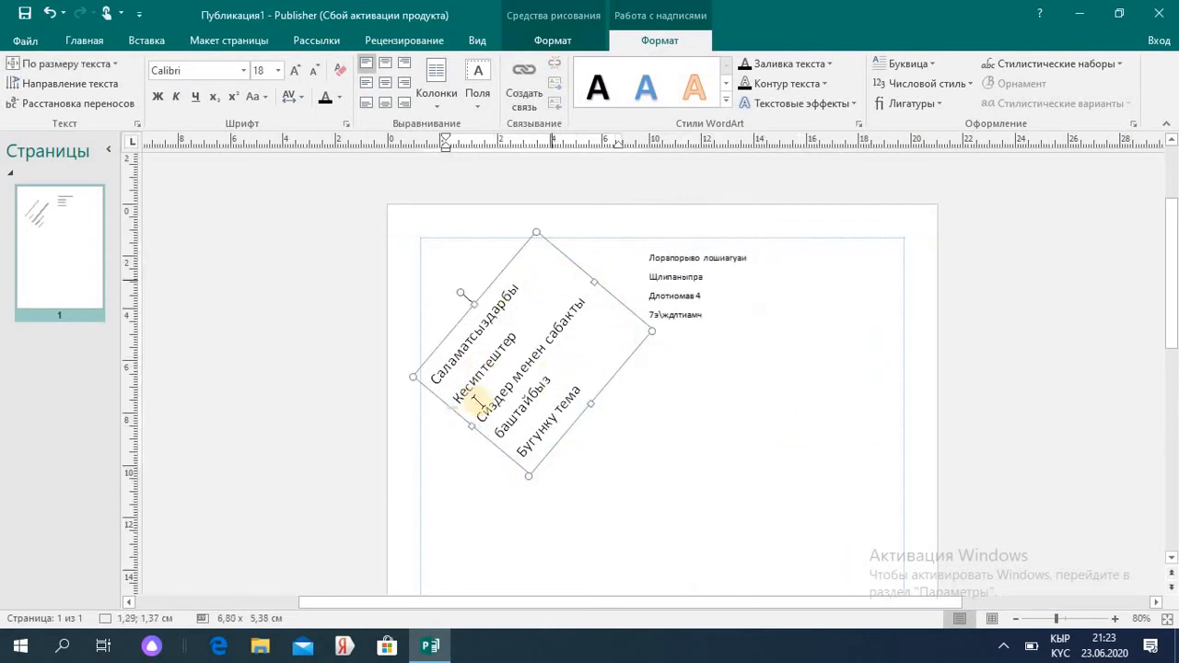
Follow the text link from the sample-text box to its linked box and back again
{"action": "left_click", "coordinate": [702, 301]}
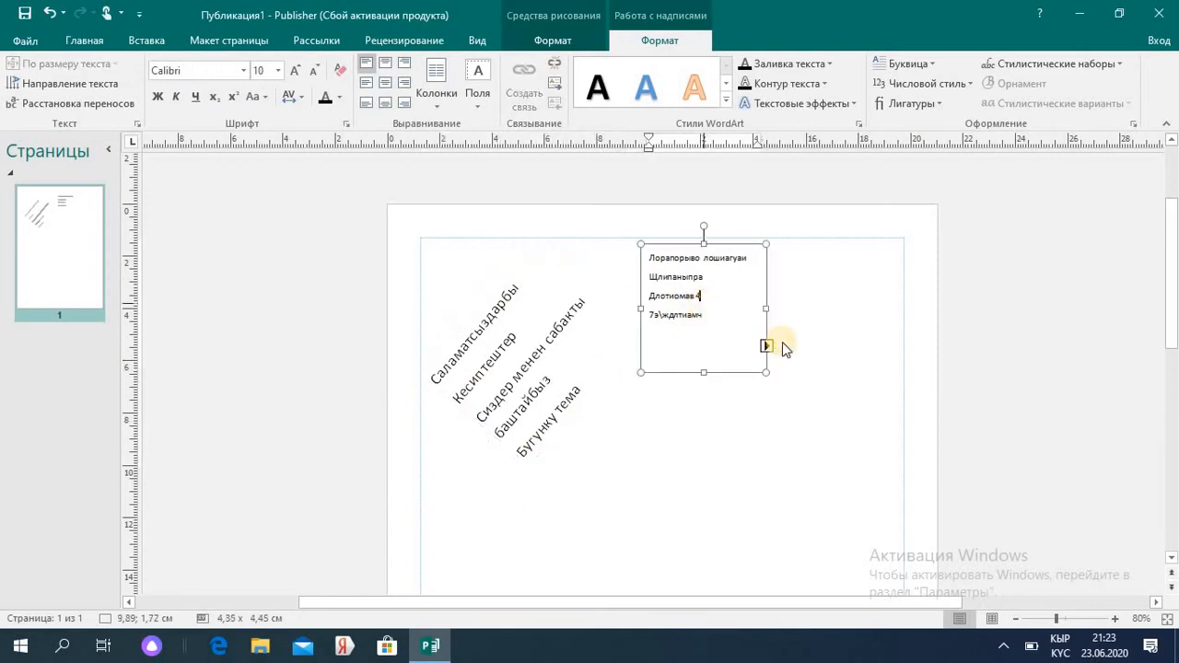
{"action": "left_click", "coordinate": [768, 348]}
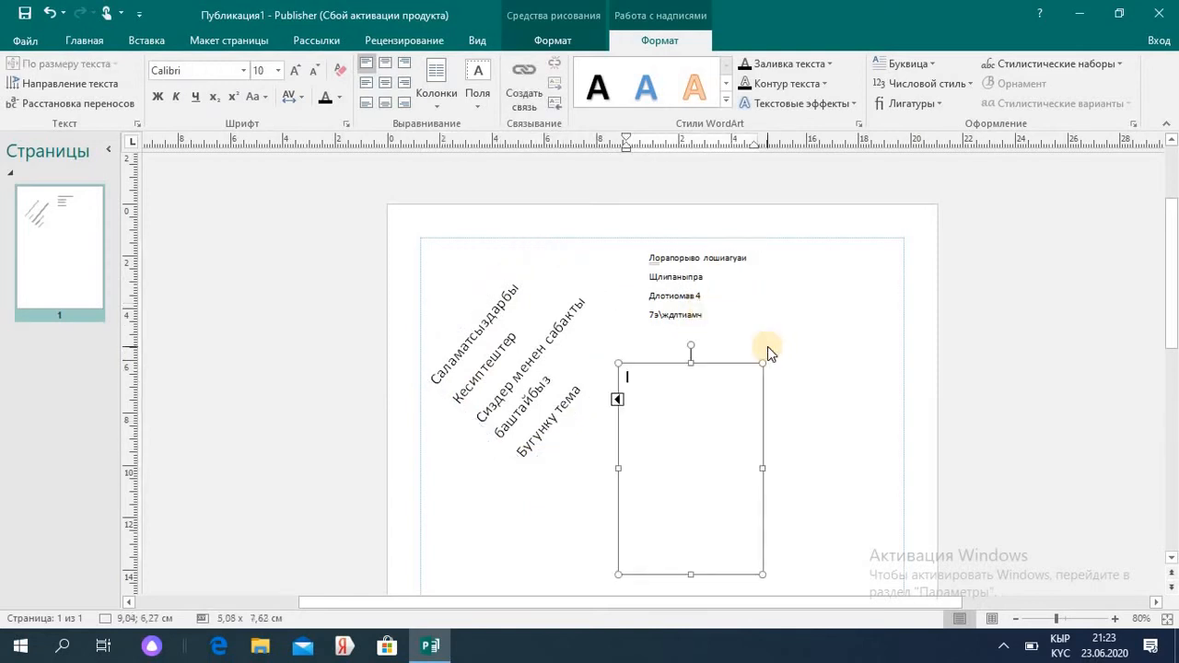
{"action": "left_click", "coordinate": [617, 405]}
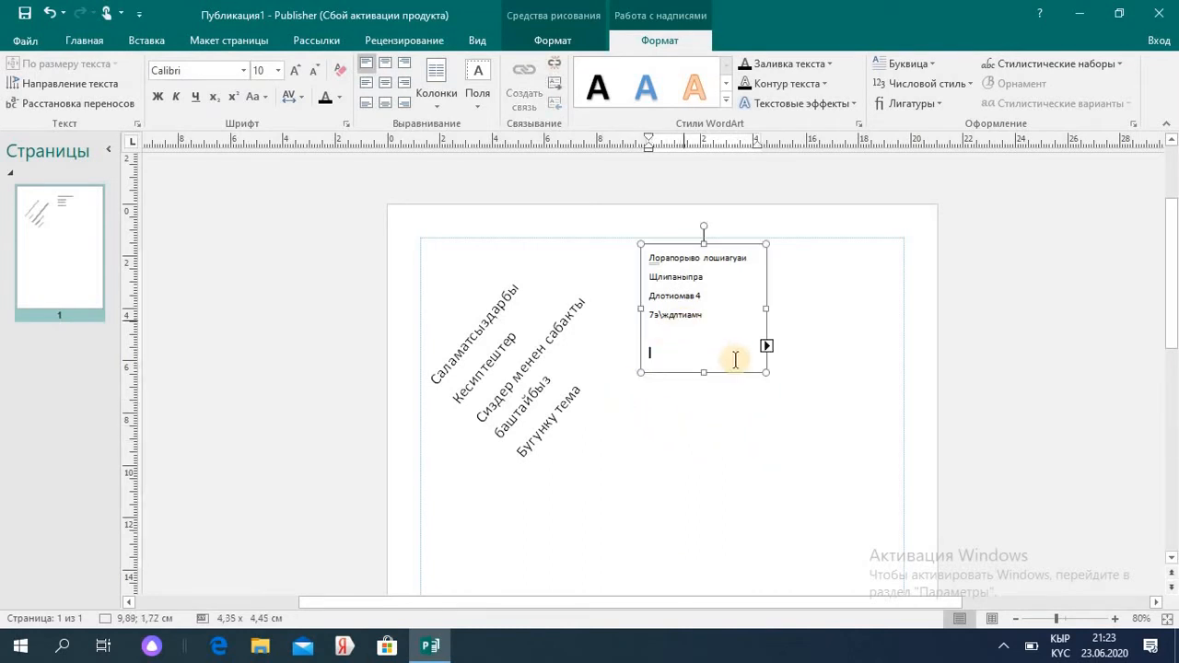
Shorten the empty linked text box to about 3.04 cm high and place it directly to the right of the sample-text box
{"action": "left_click", "coordinate": [743, 413]}
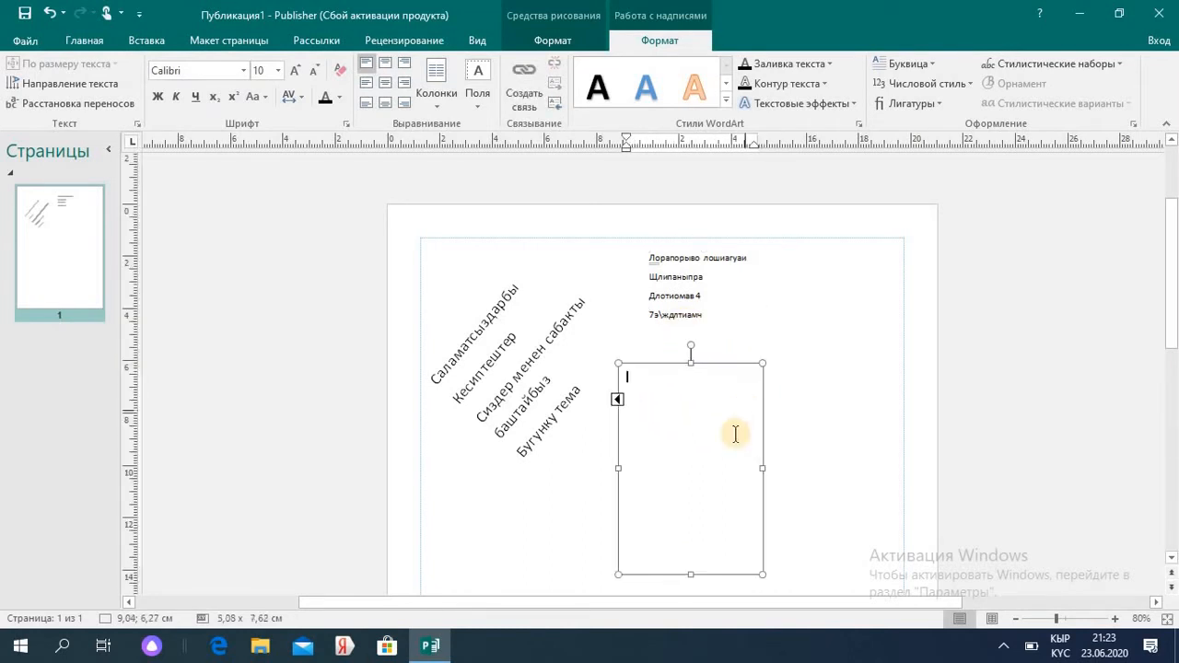
{"action": "left_click_drag", "start_coordinate": [691, 573], "coordinate": [846, 337]}
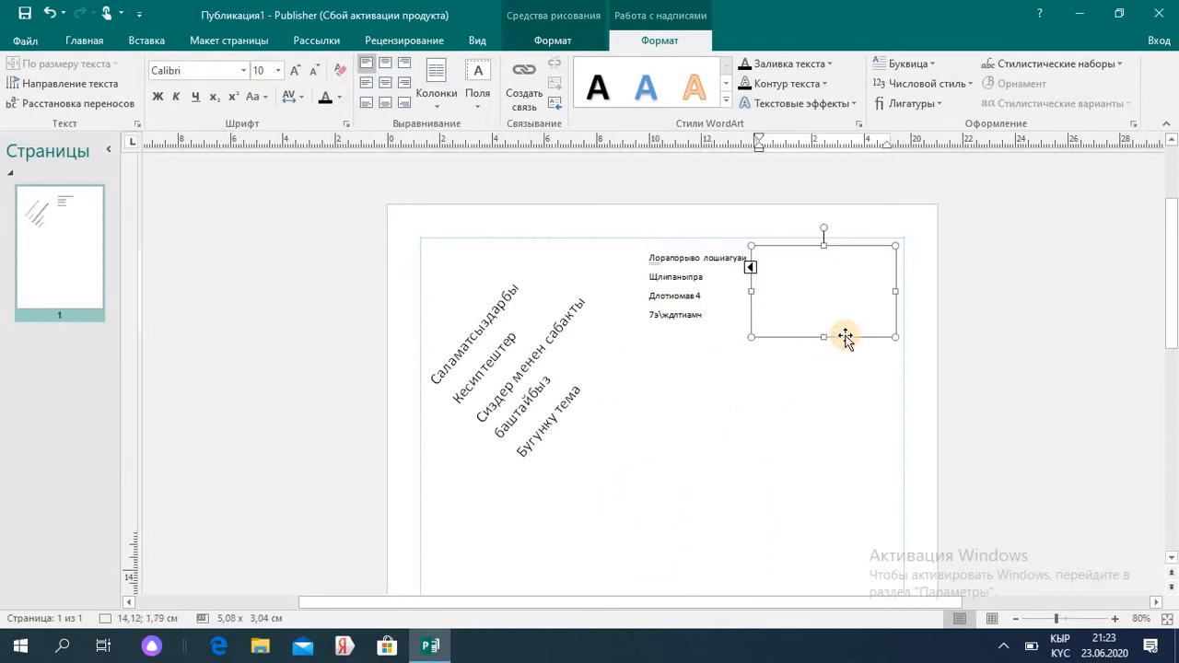
{"action": "left_click", "coordinate": [684, 297]}
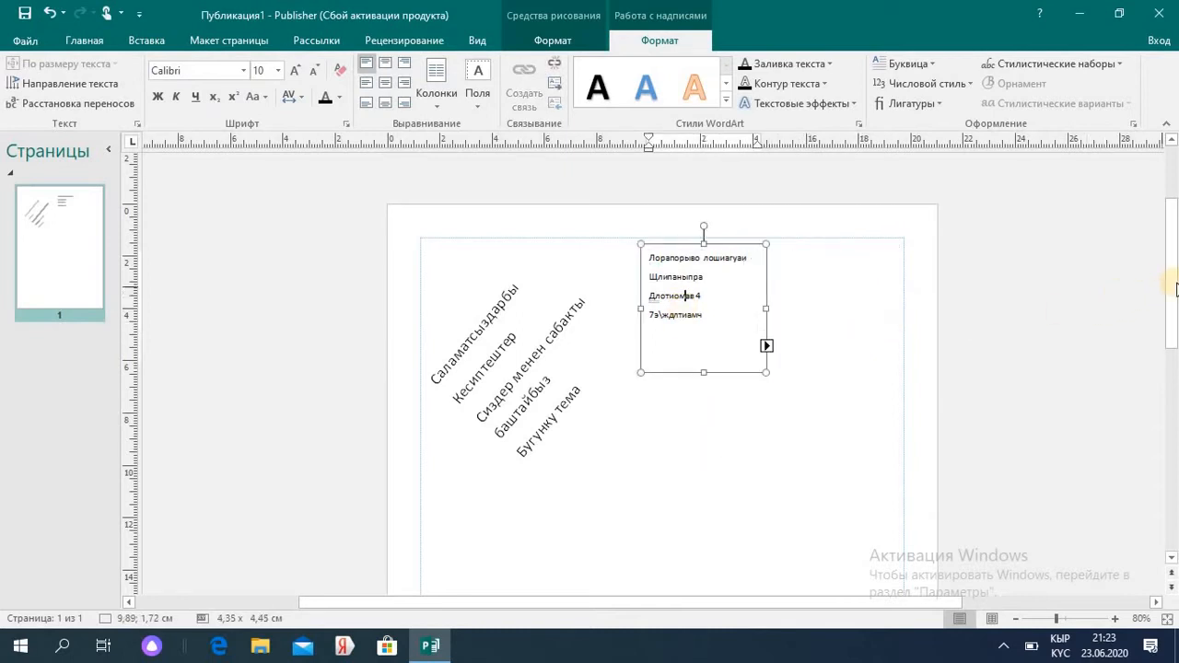
Insert a blank second page into the publication
{"action": "scroll", "coordinate": [1174, 304], "scroll_direction": "down", "scroll_amount": 3}
{"action": "scroll", "coordinate": [1174, 304], "scroll_direction": "up", "scroll_amount": 2}
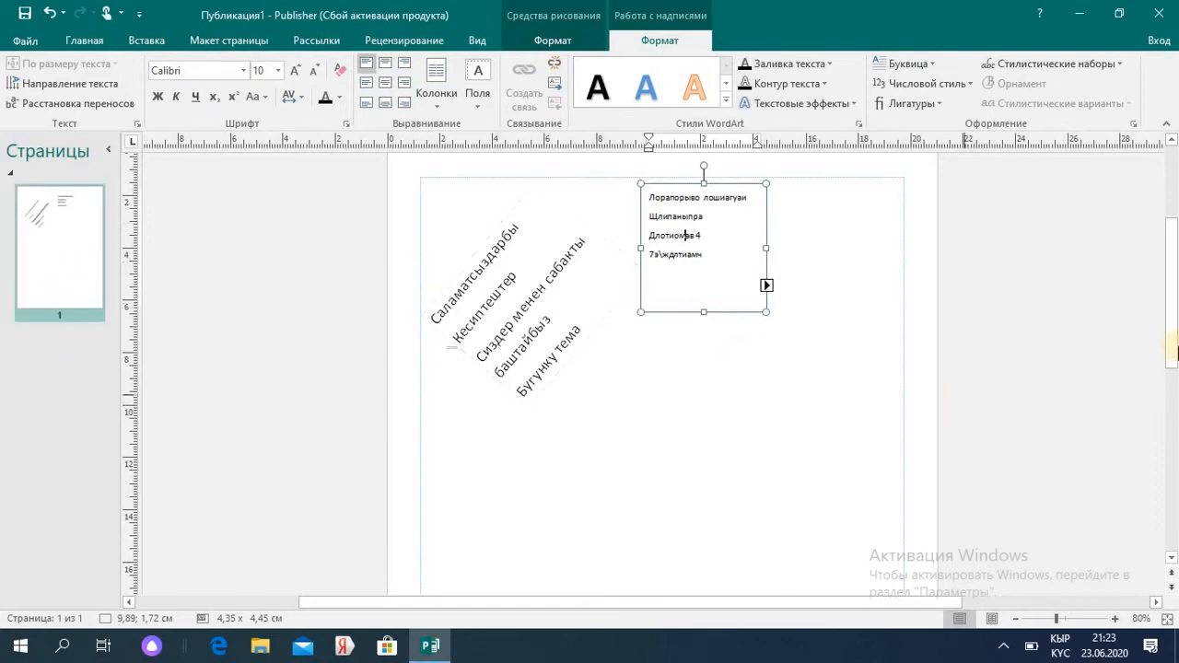
{"action": "mouse_move", "coordinate": [1175, 350]}
{"action": "left_mouse_down"}
{"action": "mouse_move", "coordinate": [1176, 414]}
{"action": "mouse_move", "coordinate": [1175, 334]}
{"action": "left_mouse_up"}
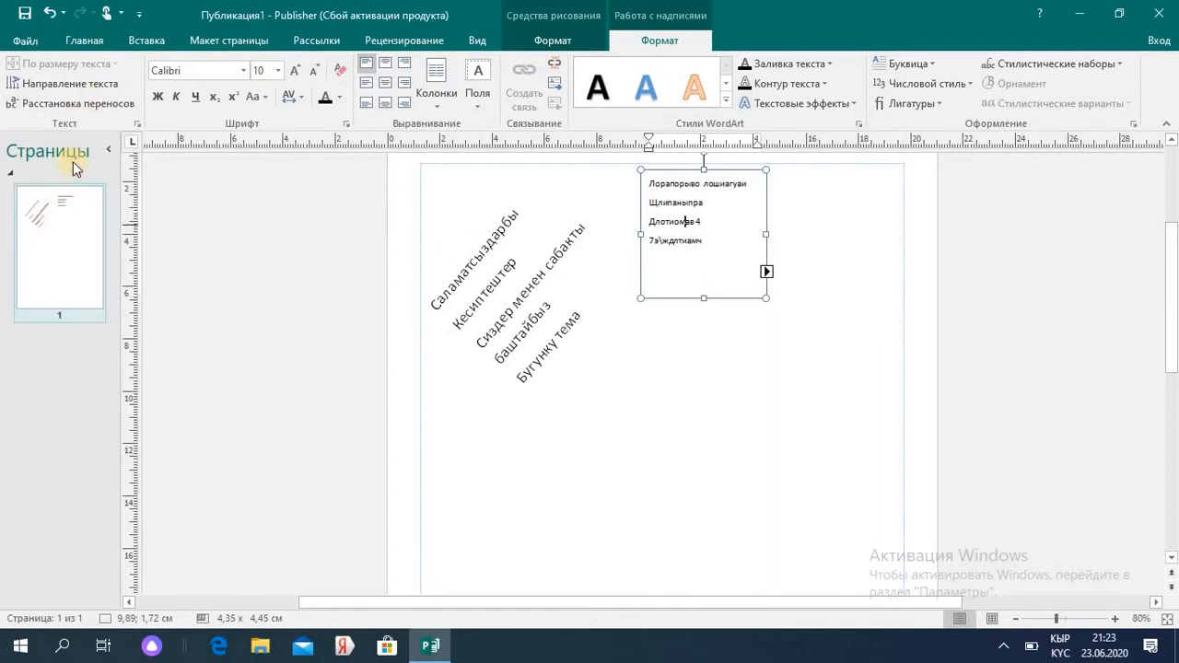
{"action": "left_click", "coordinate": [151, 40]}
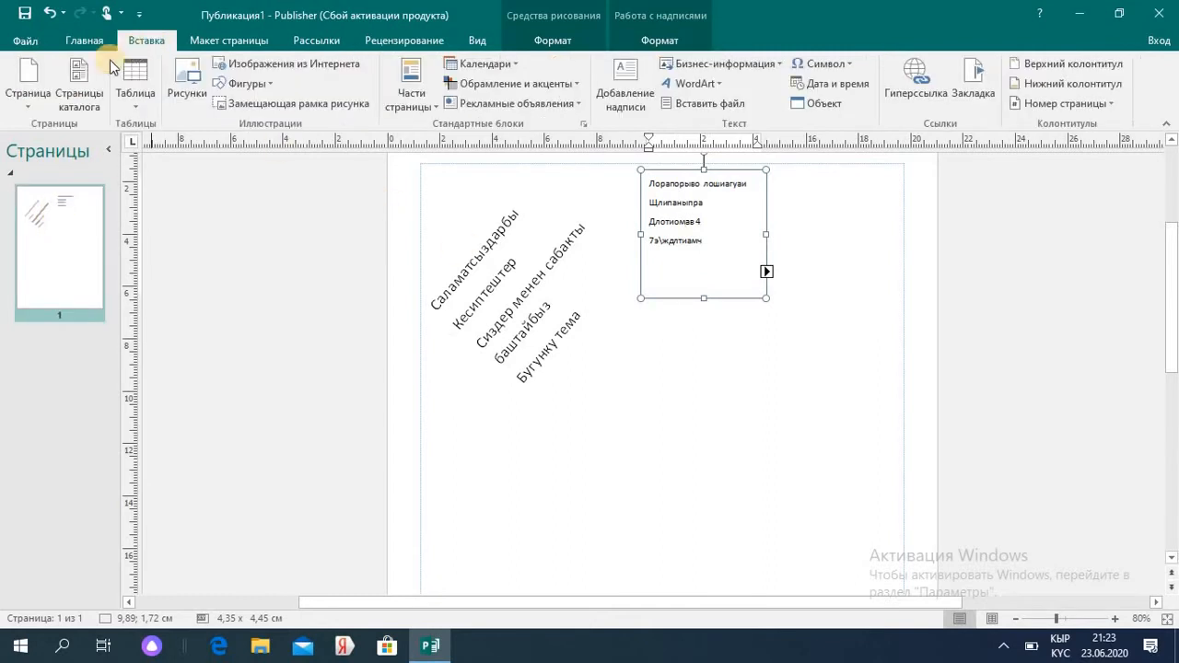
{"action": "left_click", "coordinate": [27, 103]}
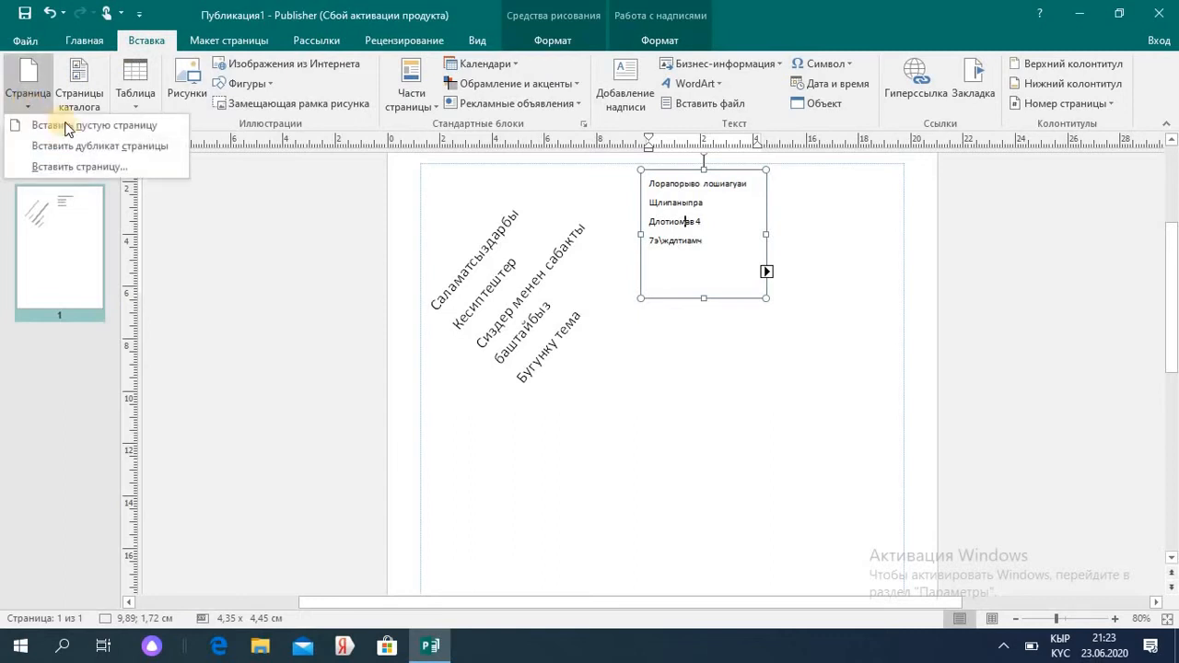
{"action": "left_click", "coordinate": [70, 123]}
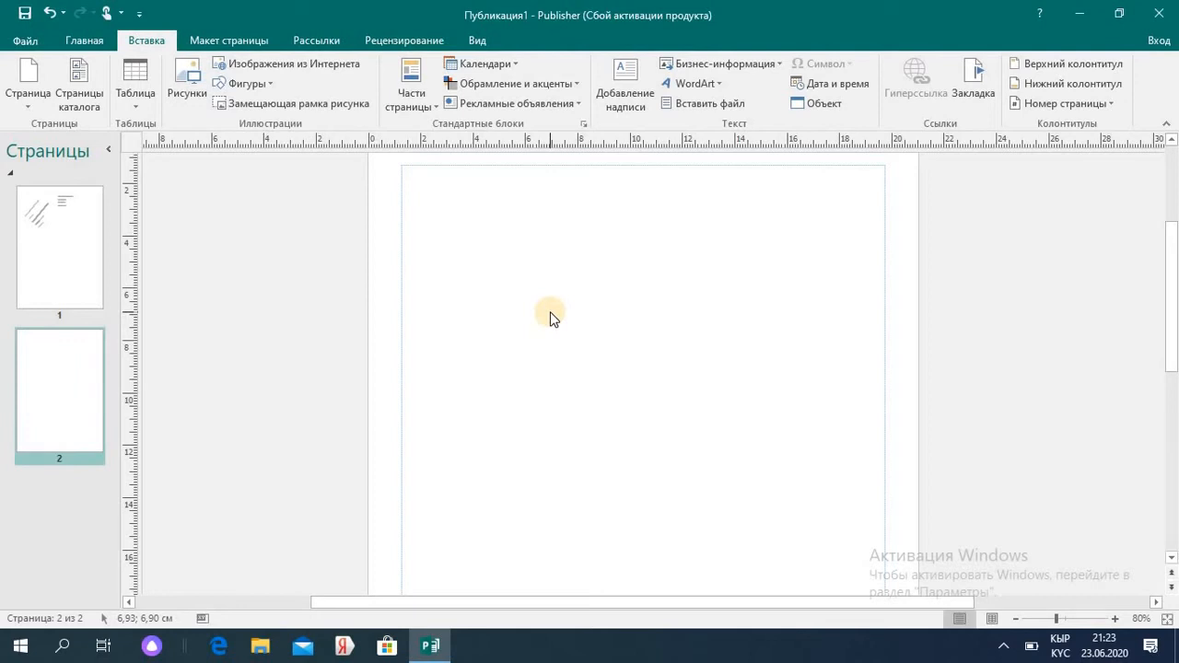
Insert the picture "otchet-exp" from the "Изображения" folder onto page 2
{"action": "left_click", "coordinate": [187, 103]}
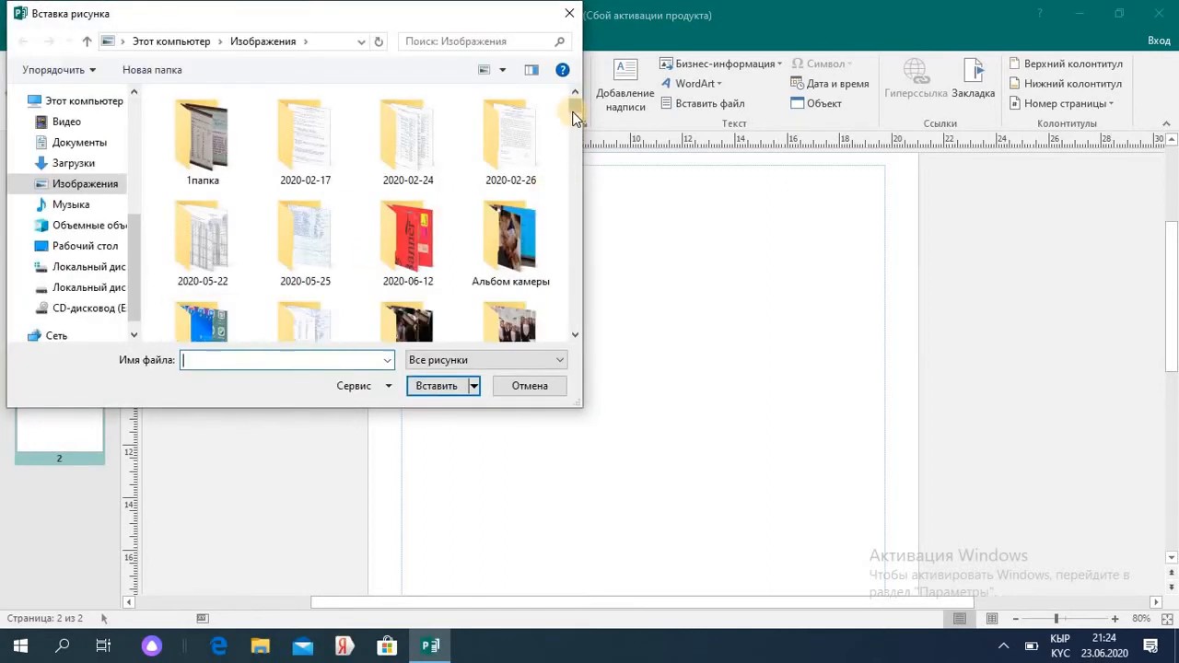
{"action": "left_click_drag", "start_coordinate": [576, 105], "coordinate": [584, 152]}
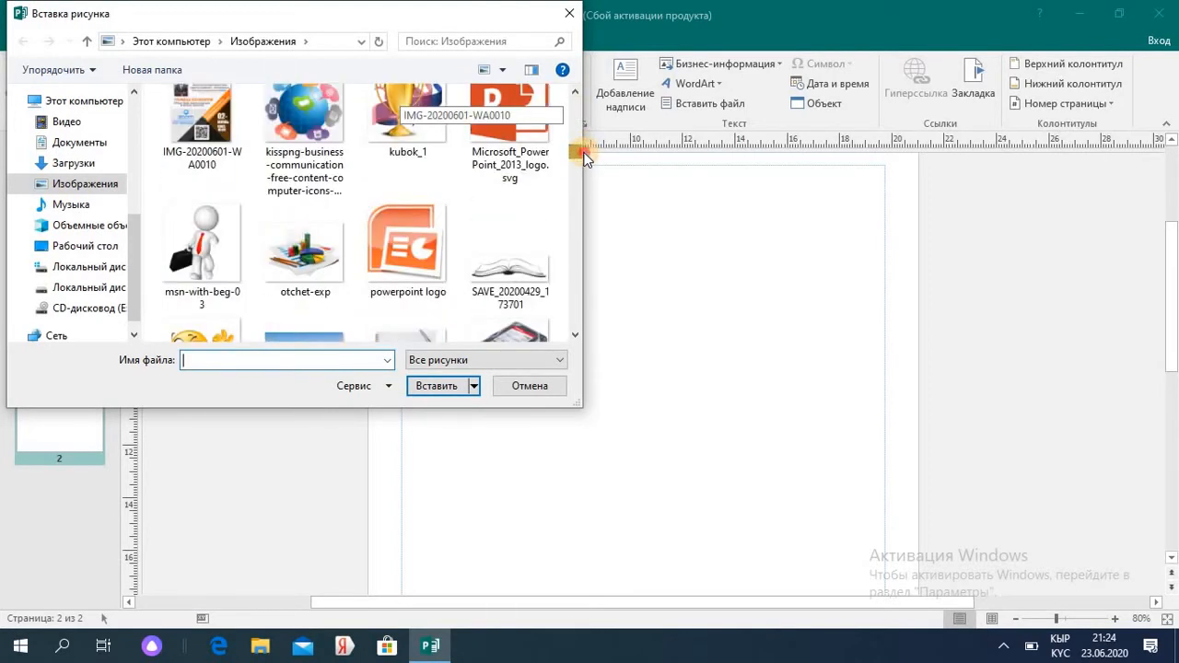
{"action": "left_click", "coordinate": [310, 263]}
{"action": "double_click", "coordinate": [311, 262]}
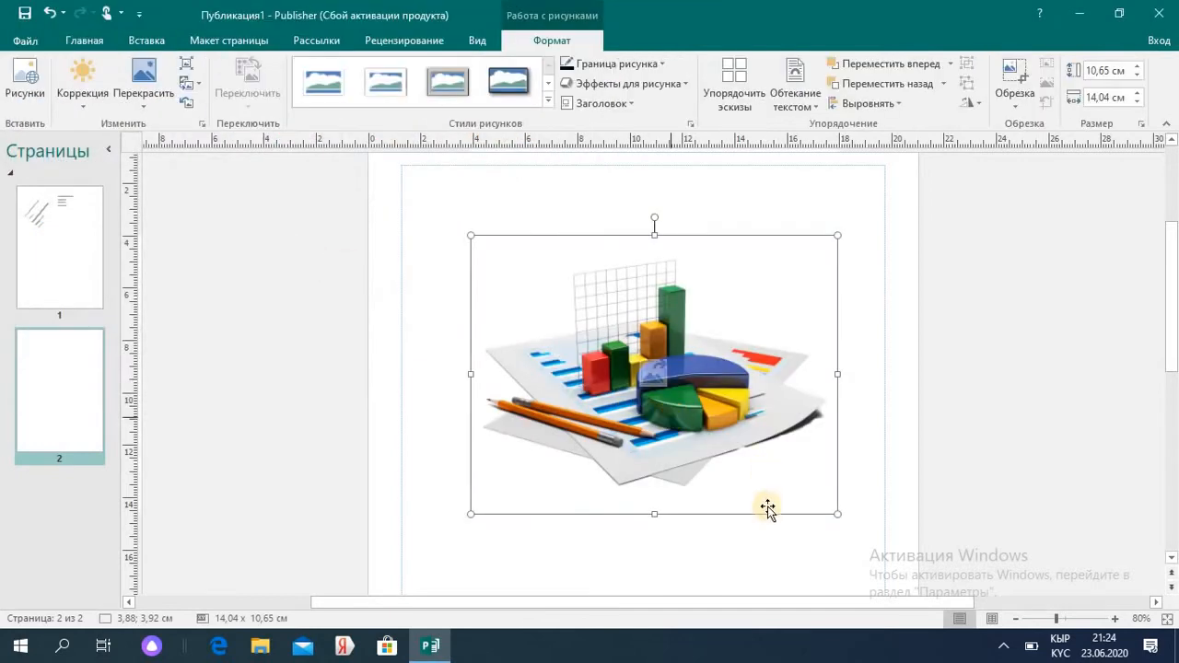
Move the picture to the top of page 2 and enlarge it across the margins to about 18.31 × 10.52 cm
{"action": "left_click_drag", "start_coordinate": [746, 515], "coordinate": [677, 402]}
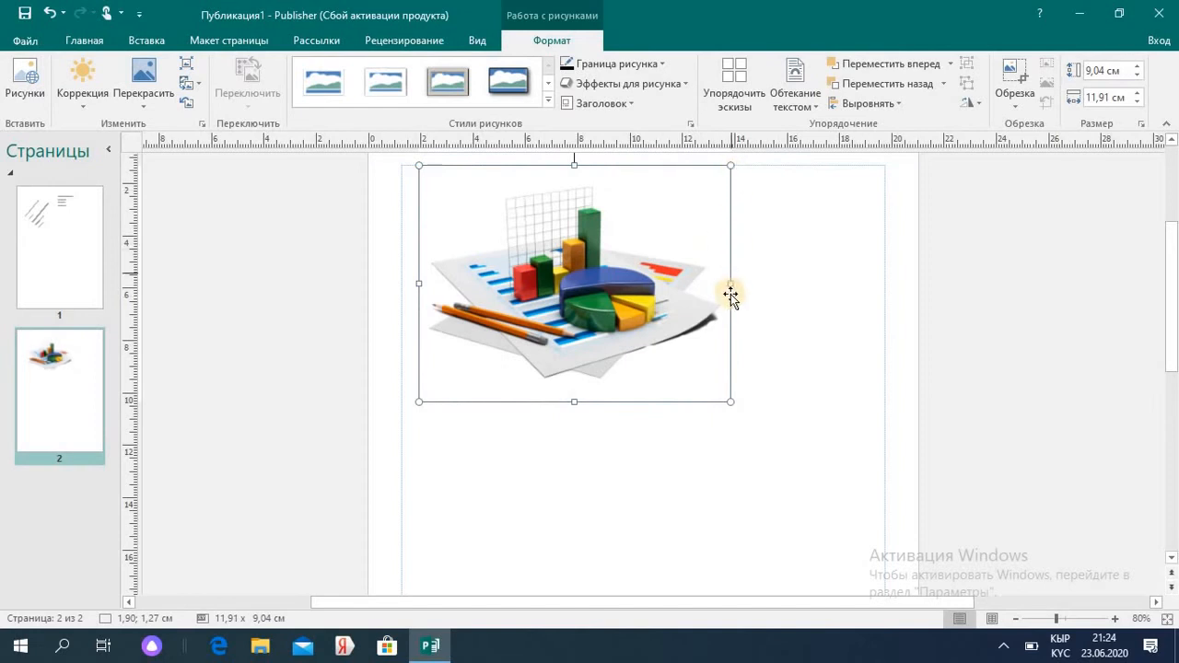
{"action": "left_click_drag", "start_coordinate": [731, 283], "coordinate": [882, 300]}
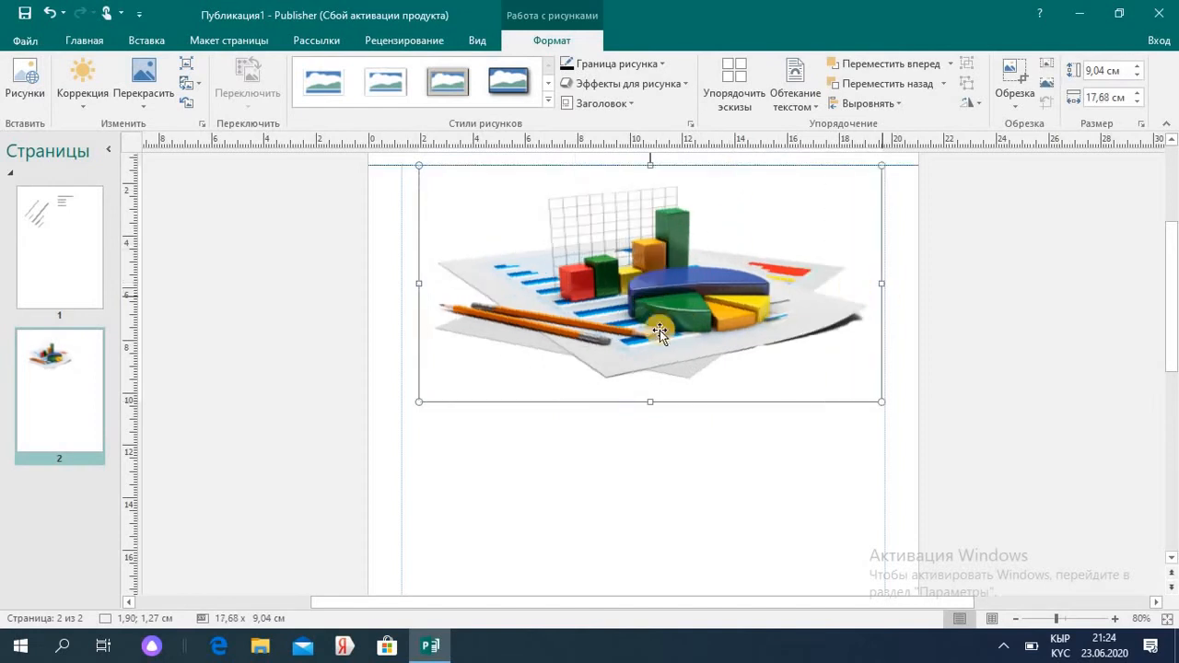
{"action": "left_click_drag", "start_coordinate": [419, 285], "coordinate": [402, 285]}
{"action": "left_click_drag", "start_coordinate": [641, 409], "coordinate": [645, 447]}
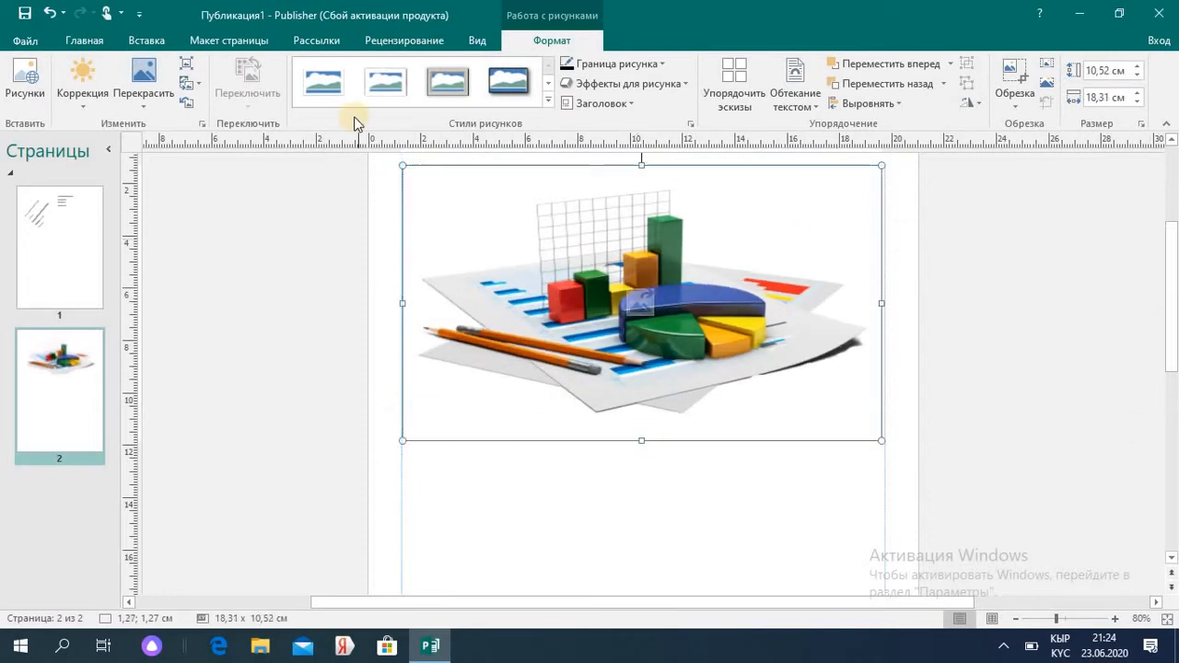
Insert a current-month calendar in the style with an orange weekday bar and light blue cells
{"action": "left_click", "coordinate": [146, 39]}
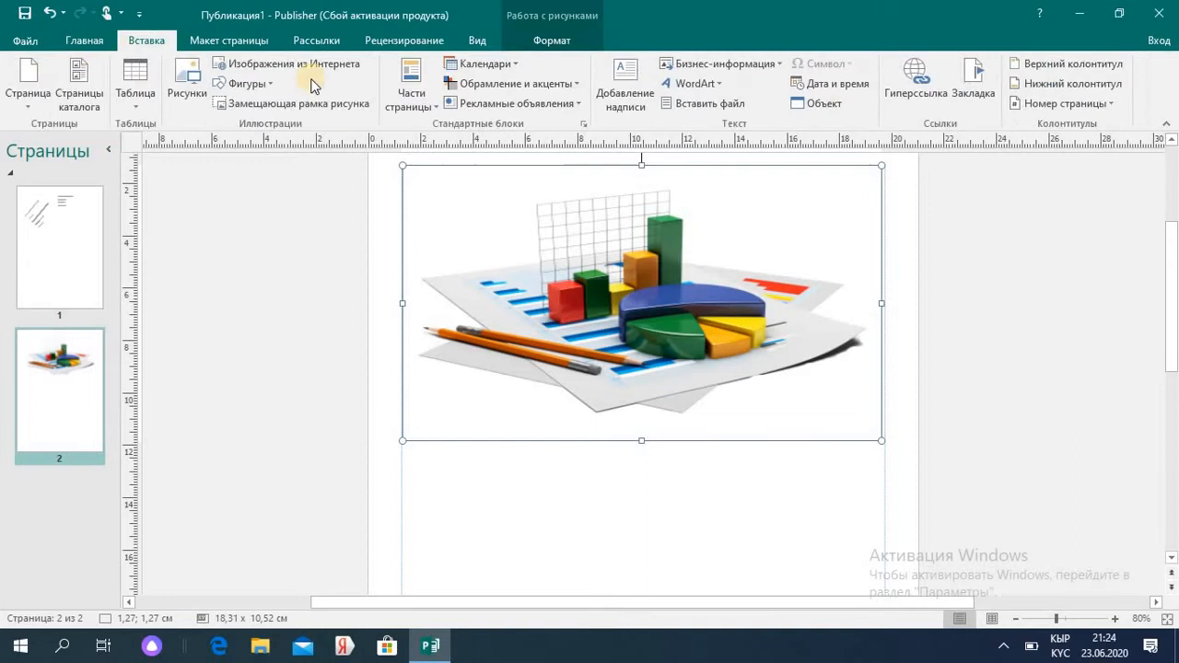
{"action": "left_click", "coordinate": [512, 65]}
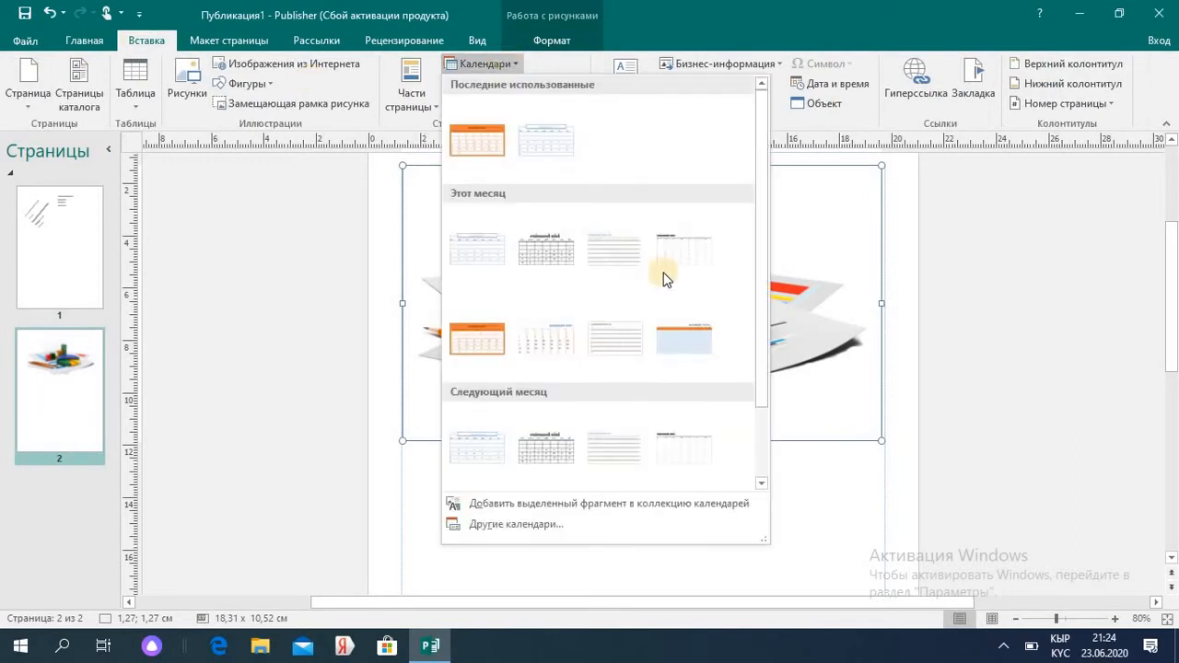
{"action": "left_click", "coordinate": [691, 364]}
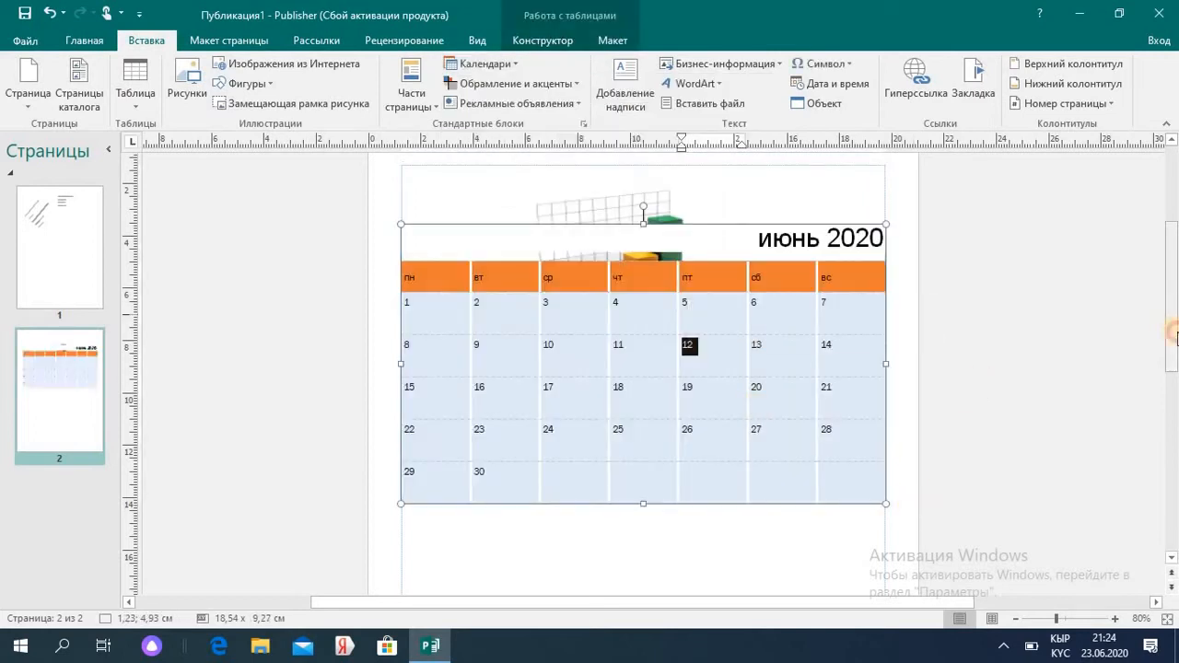
Move the calendar below the picture, to about 14.88 cm from the top of page 2, and deselect it
{"action": "scroll", "coordinate": [1100, 337], "scroll_direction": "down", "scroll_amount": 2}
{"action": "left_click_drag", "start_coordinate": [794, 430], "coordinate": [790, 600]}
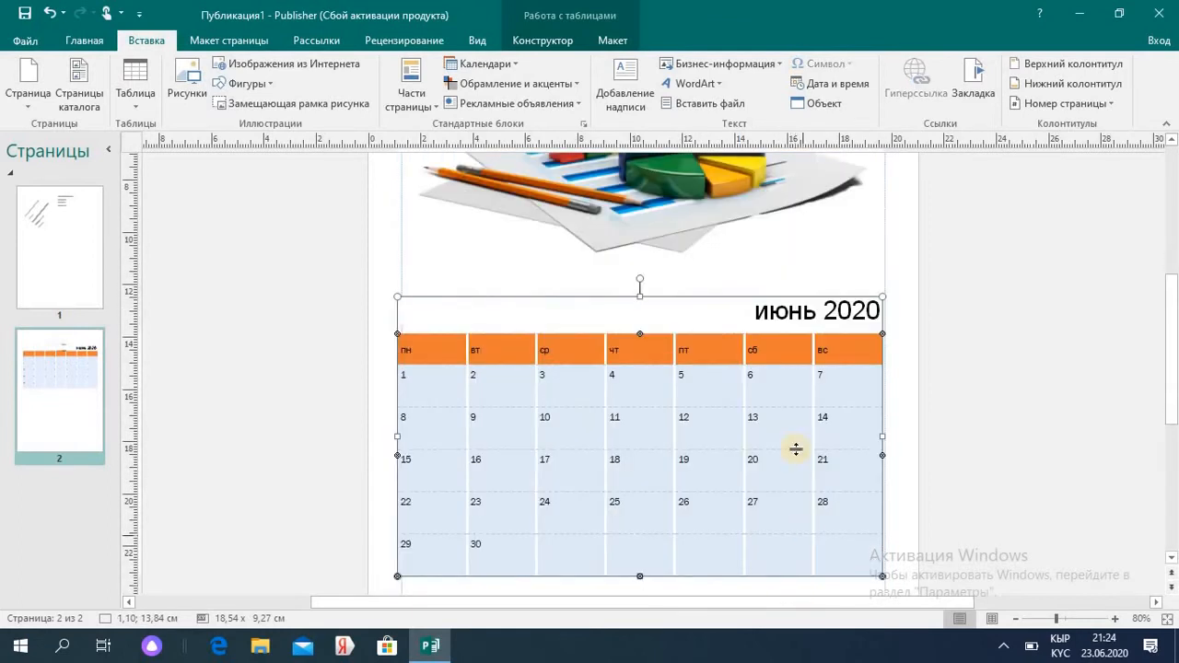
{"action": "left_click", "coordinate": [1017, 620]}
{"action": "left_click", "coordinate": [1017, 620]}
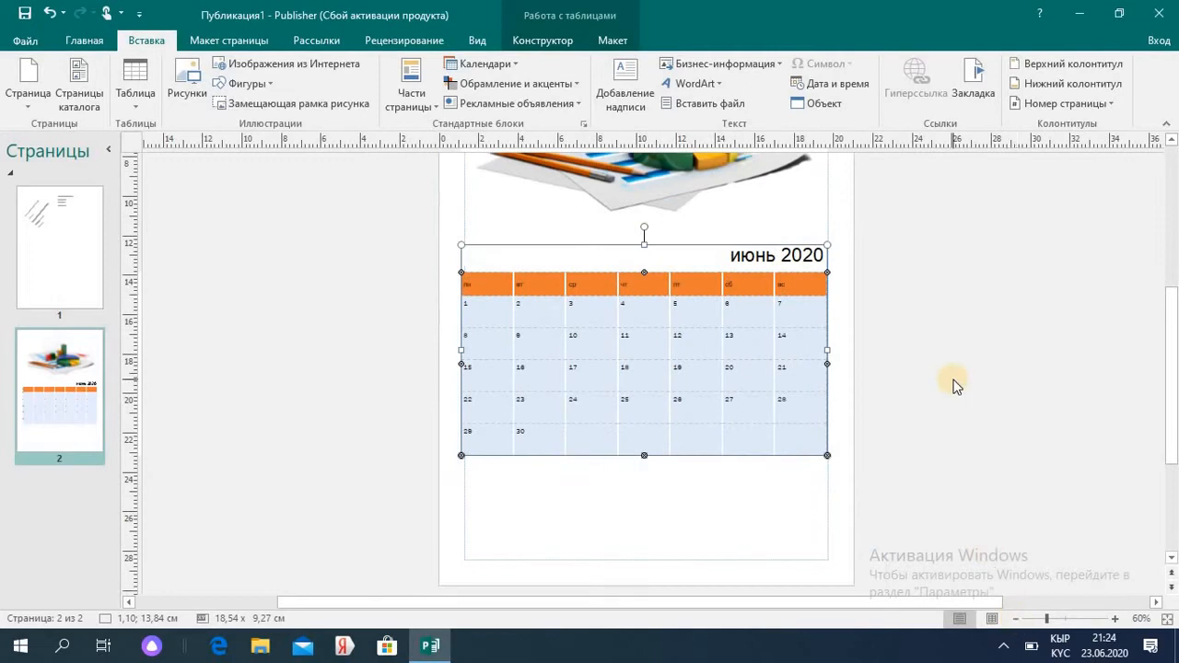
{"action": "mouse_move", "coordinate": [1174, 306]}
{"action": "left_mouse_down"}
{"action": "mouse_move", "coordinate": [1174, 262]}
{"action": "mouse_move", "coordinate": [1175, 323]}
{"action": "left_mouse_up"}
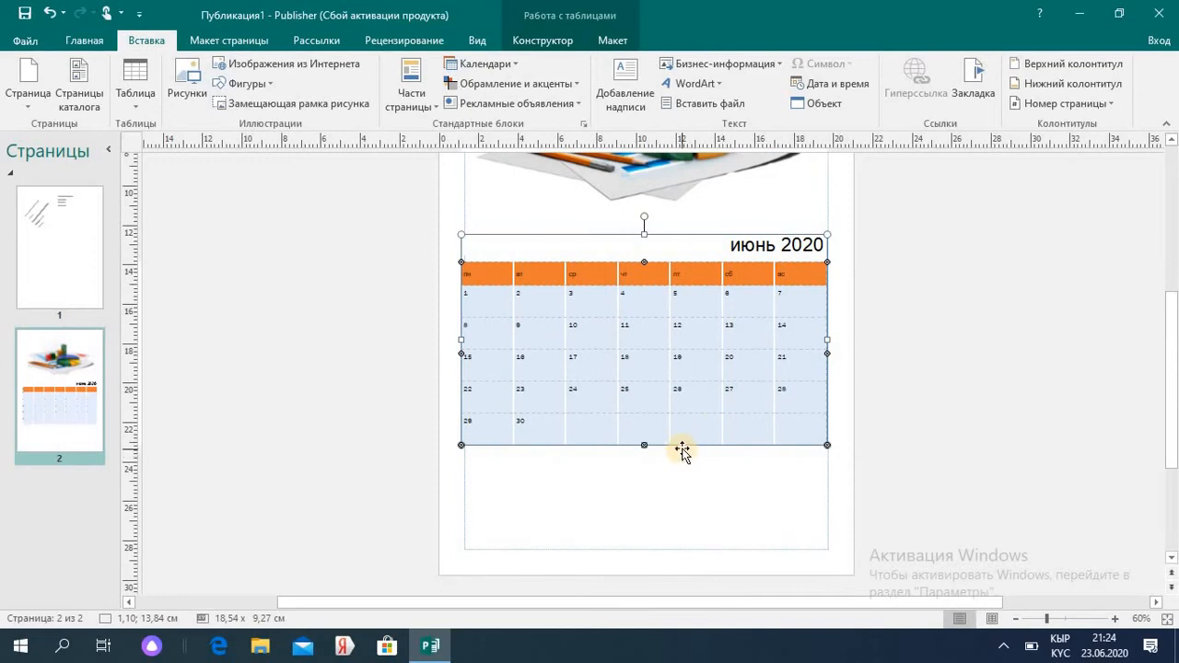
{"action": "left_click_drag", "start_coordinate": [683, 467], "coordinate": [679, 466]}
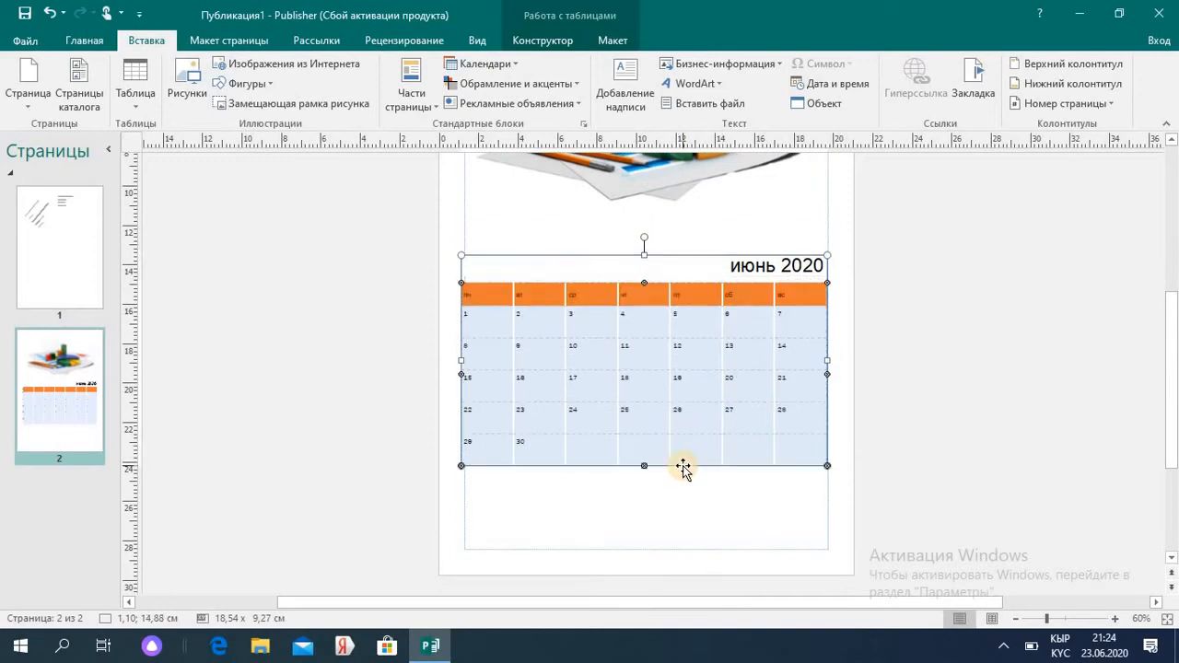
{"action": "left_click", "coordinate": [666, 501]}
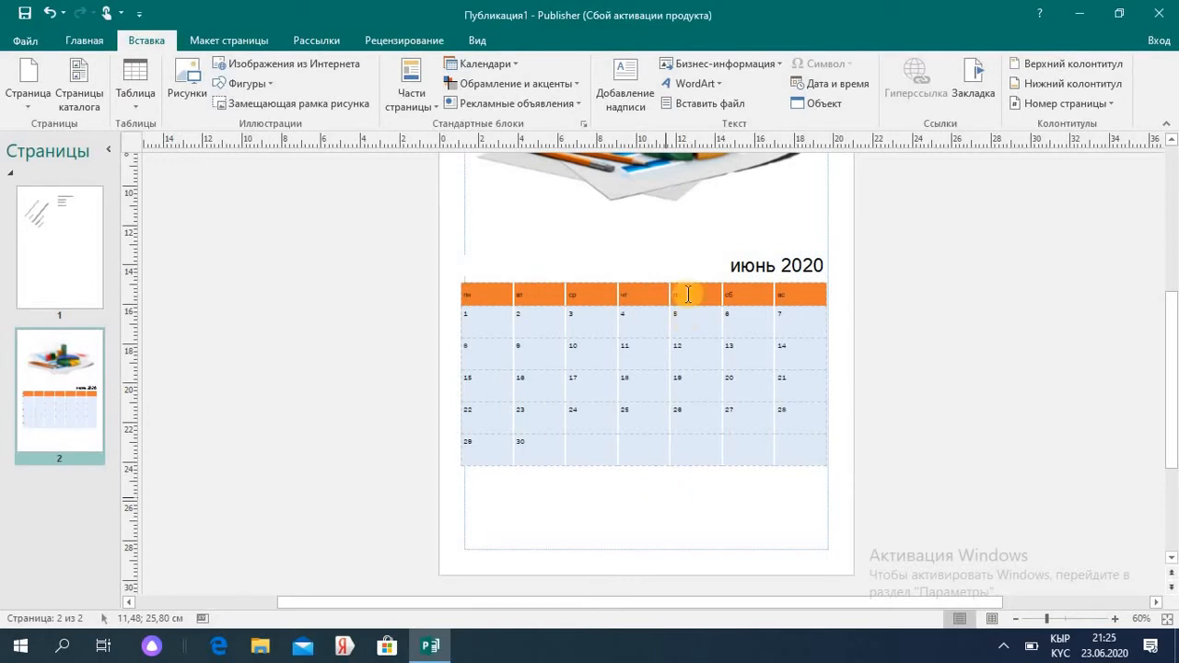
Insert WordArt in the blue wavy transform style with the text "АЯН" окуу борбору on page 2
{"action": "left_click", "coordinate": [724, 83]}
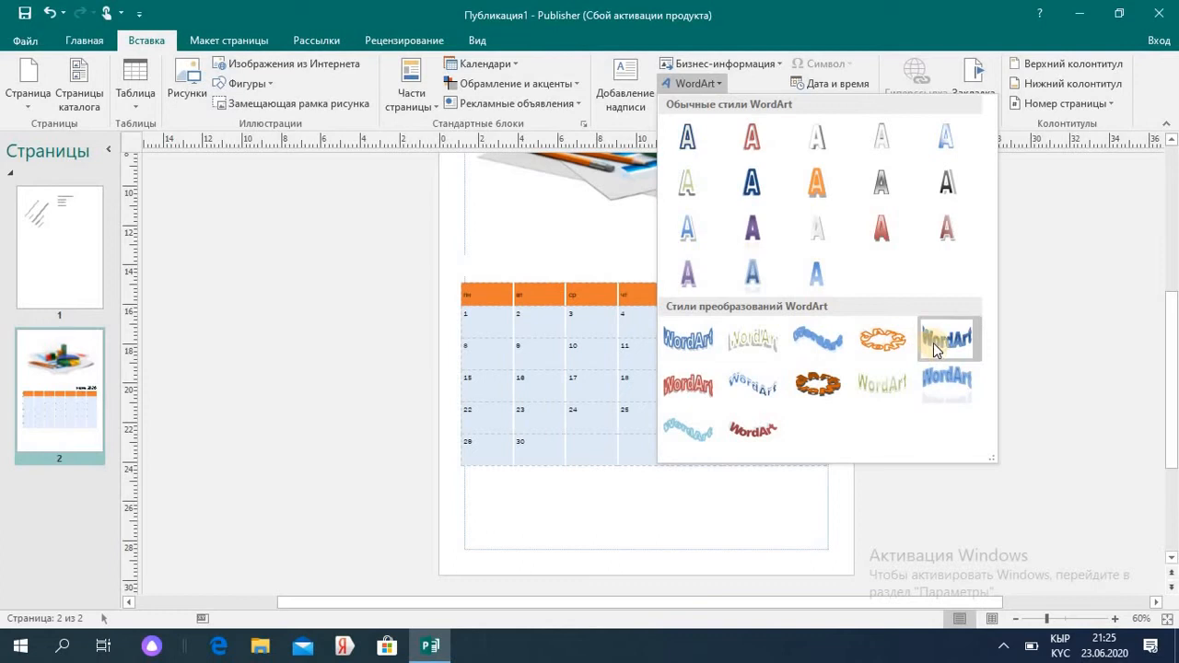
{"action": "left_click", "coordinate": [757, 383]}
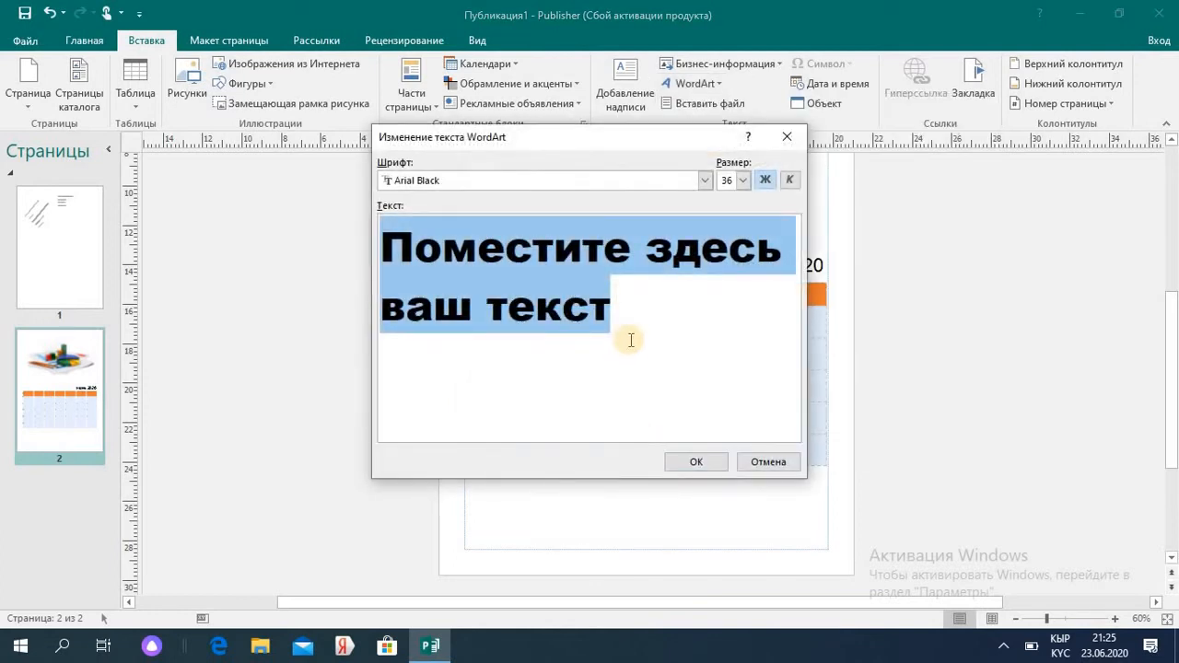
{"action": "type", "text": "Н"}
{"action": "type", "text": "АЯН"}
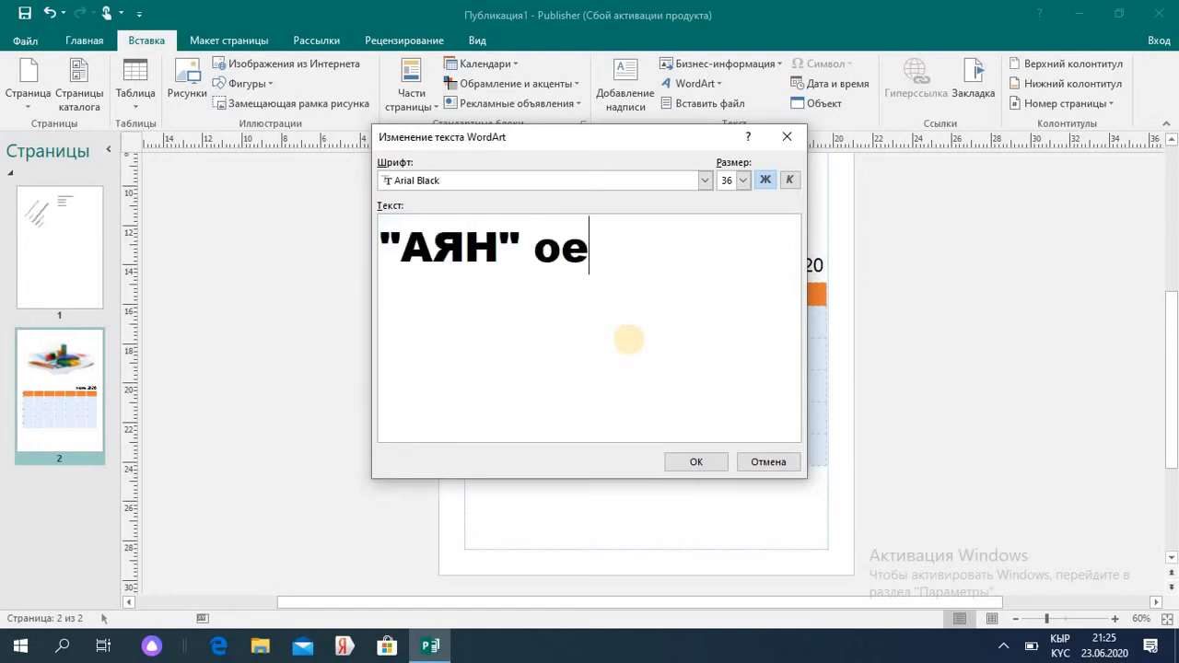
{"action": "type", "text": "\" окуу бор"}
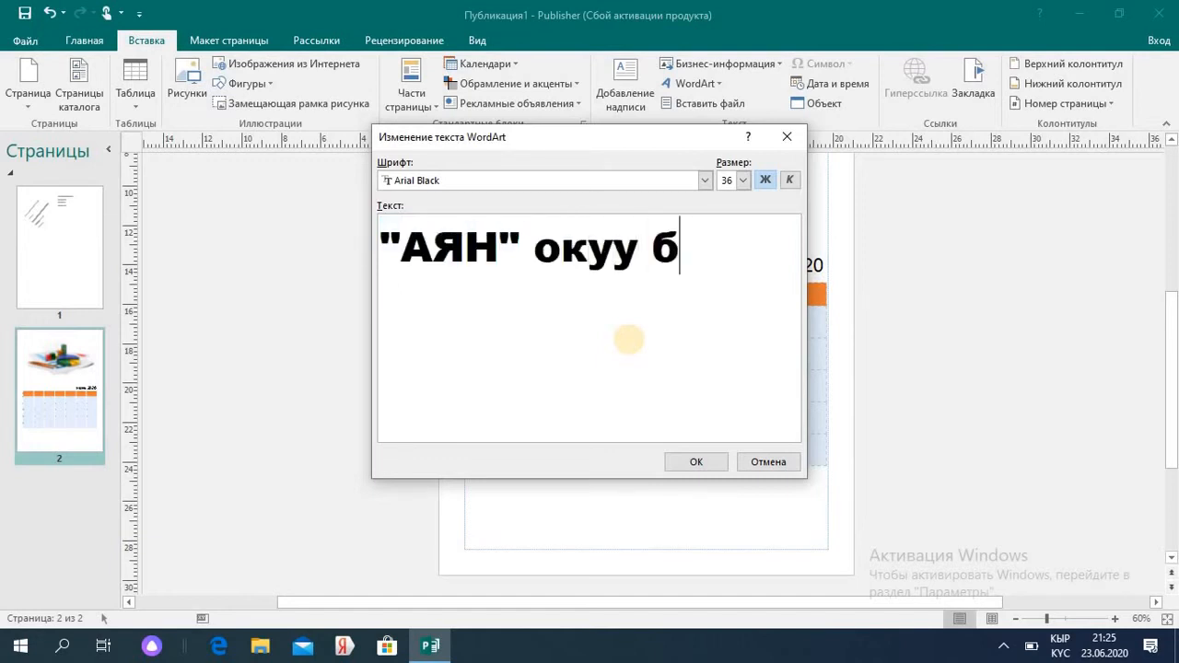
{"action": "key", "text": "BackSpace"}
{"action": "key", "text": "BackSpace"}
{"action": "key", "text": "BackSpace"}
{"action": "type", "text": "борбору"}
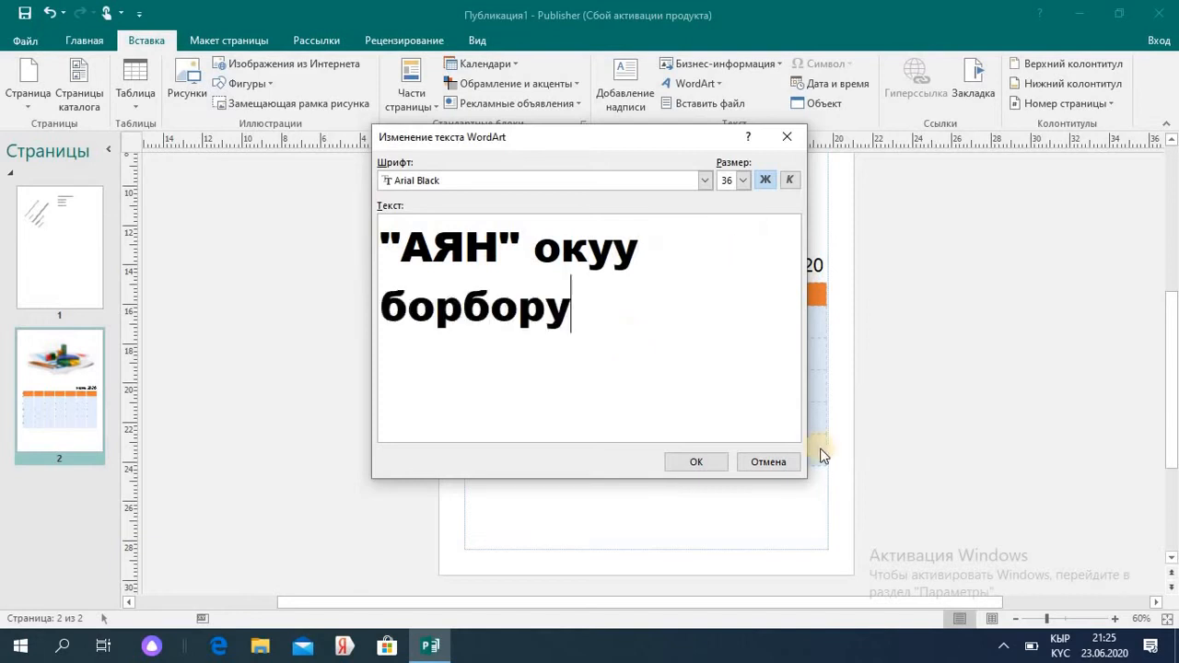
{"action": "left_click", "coordinate": [698, 458]}
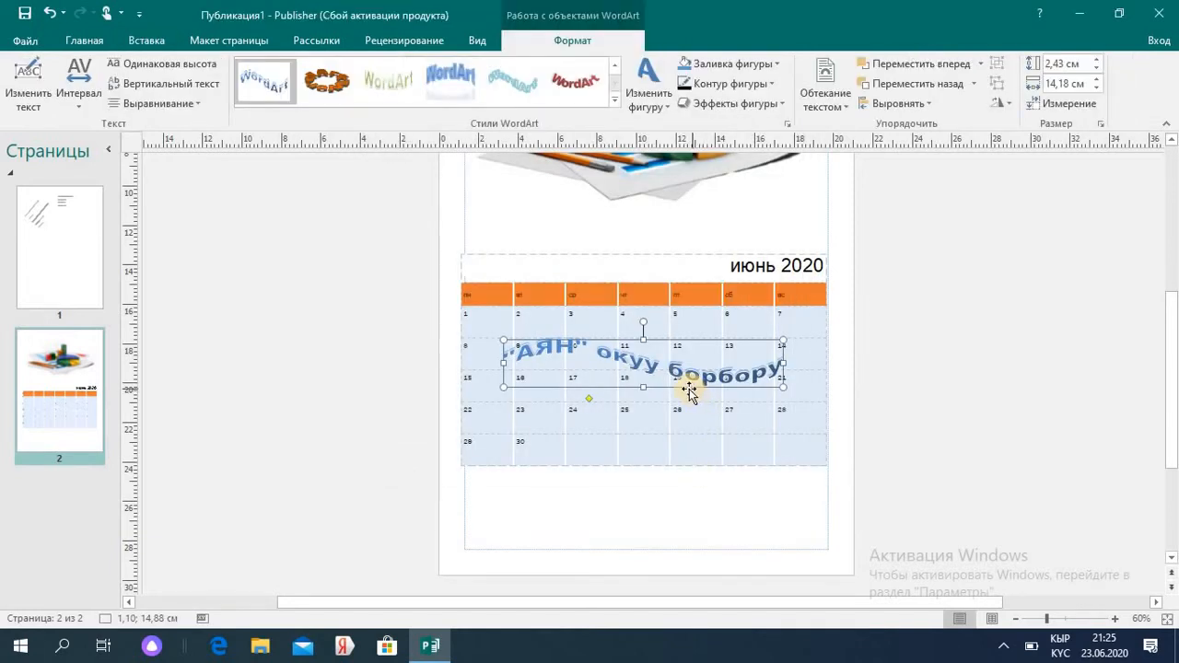
Move the WordArt below the calendar and widen it on both sides to about 16.90 × 2.43 cm
{"action": "left_click_drag", "start_coordinate": [689, 401], "coordinate": [693, 522]}
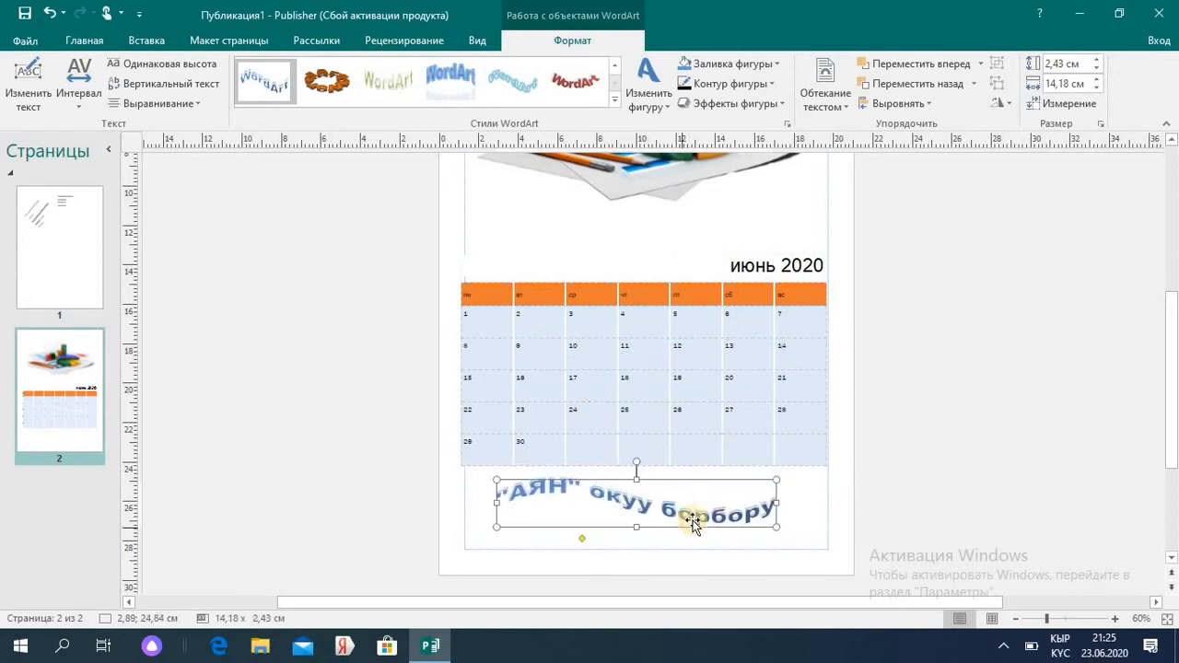
{"action": "left_click_drag", "start_coordinate": [776, 502], "coordinate": [809, 505]}
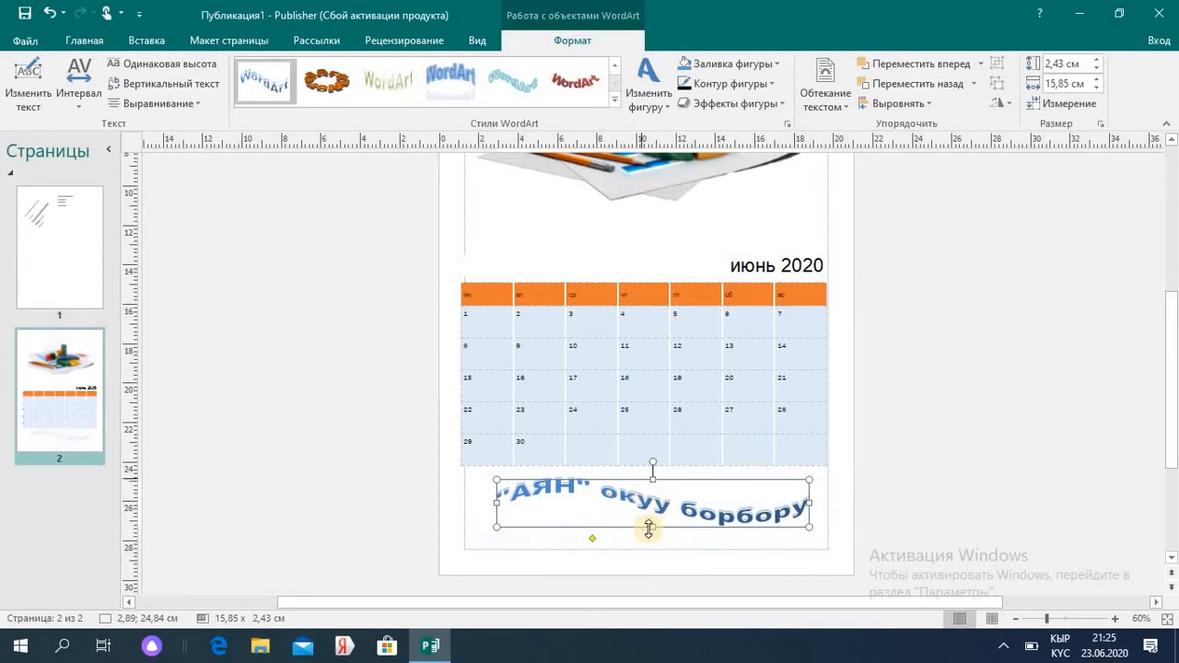
{"action": "left_click_drag", "start_coordinate": [497, 503], "coordinate": [475, 503]}
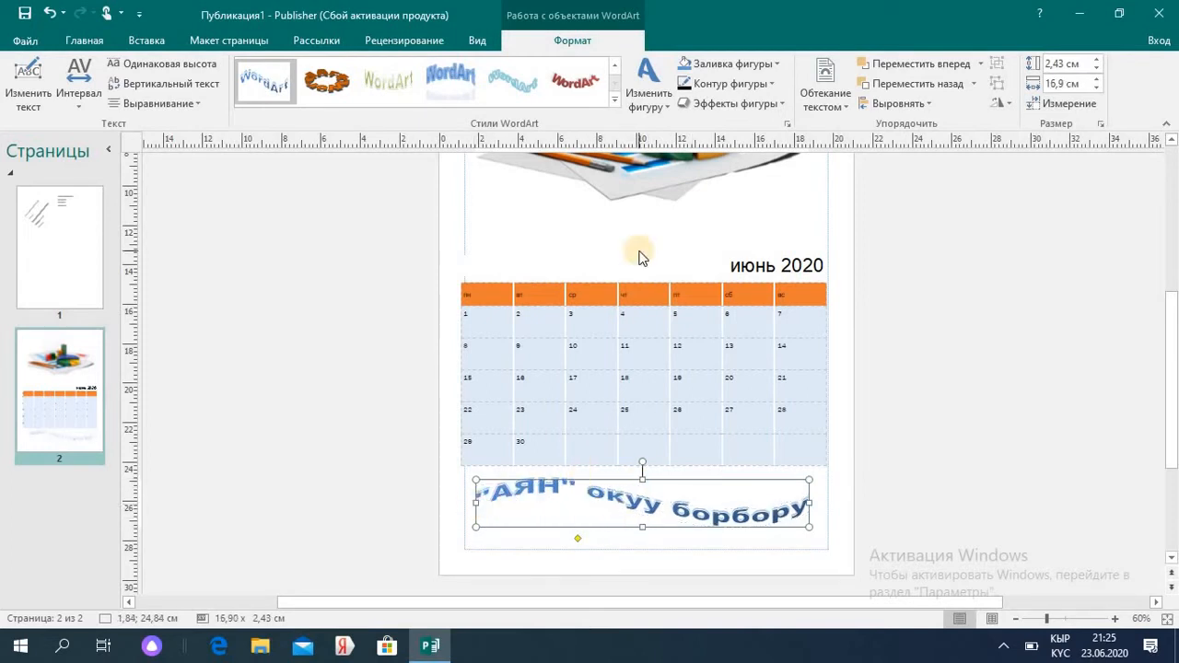
Resize the calendar to about 18.26 × 10.39 cm and shift it down to about 13.98 cm from the top of page 2
{"action": "left_click", "coordinate": [516, 377]}
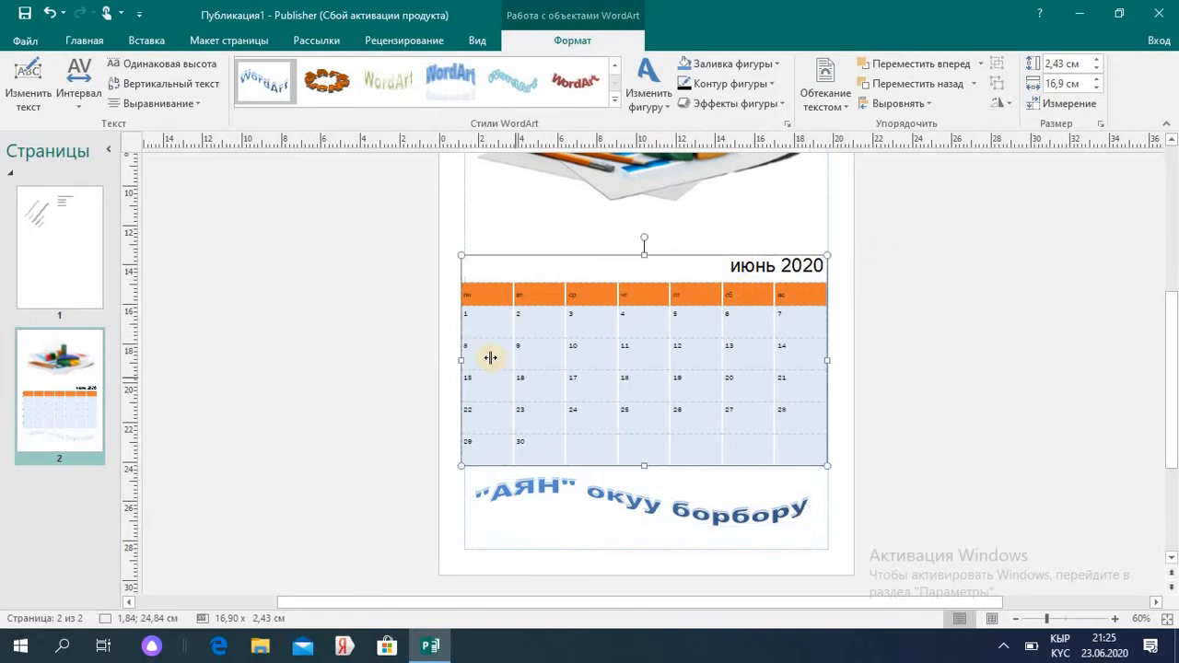
{"action": "left_click_drag", "start_coordinate": [459, 362], "coordinate": [482, 356]}
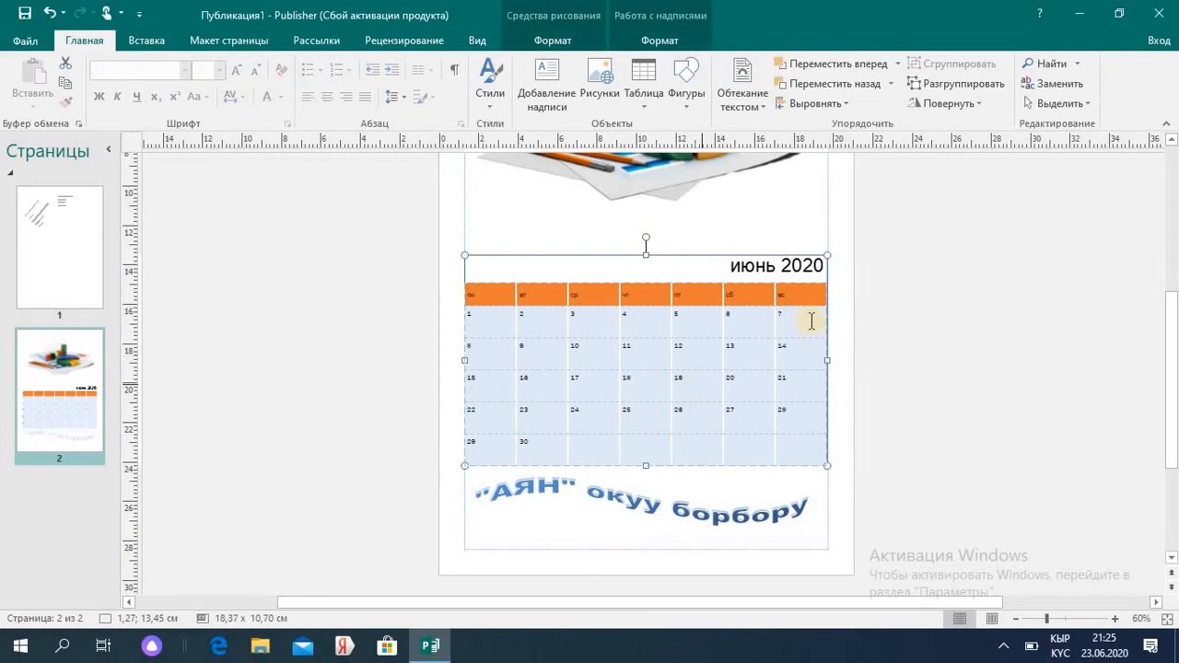
{"action": "left_click", "coordinate": [811, 264]}
{"action": "left_click_drag", "start_coordinate": [812, 264], "coordinate": [809, 268]}
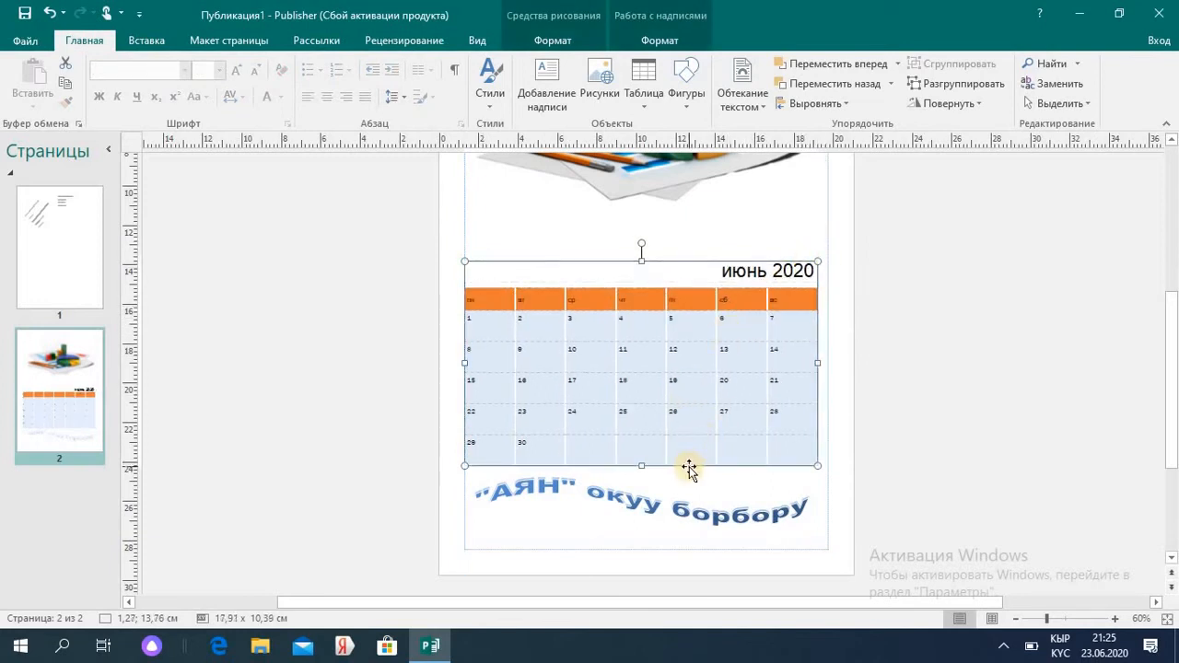
{"action": "mouse_move", "coordinate": [690, 466]}
{"action": "left_mouse_down"}
{"action": "mouse_move", "coordinate": [705, 467]}
{"action": "mouse_move", "coordinate": [691, 473]}
{"action": "left_mouse_up"}
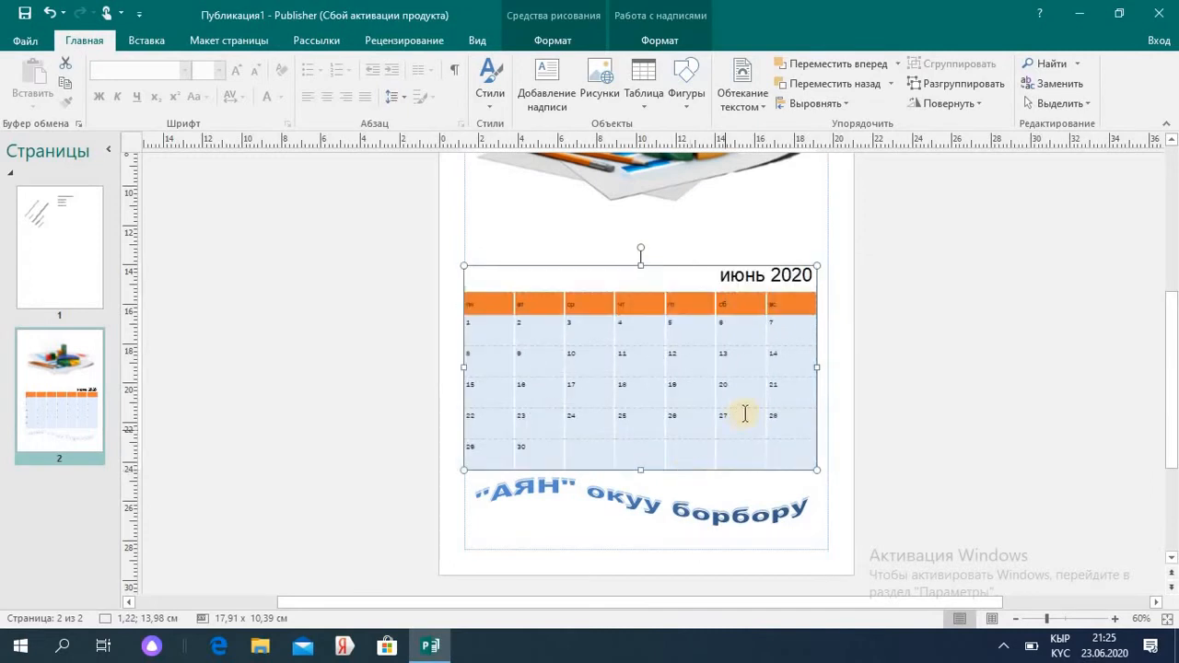
{"action": "left_click_drag", "start_coordinate": [816, 368], "coordinate": [823, 368]}
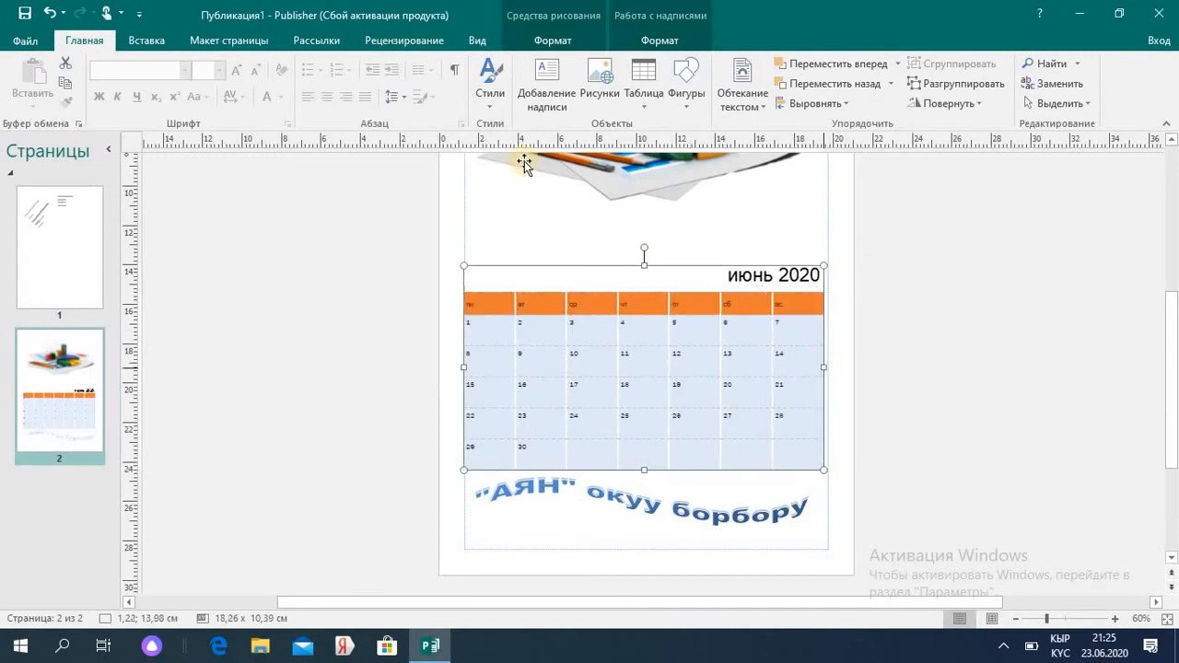
{"action": "left_click", "coordinate": [153, 40]}
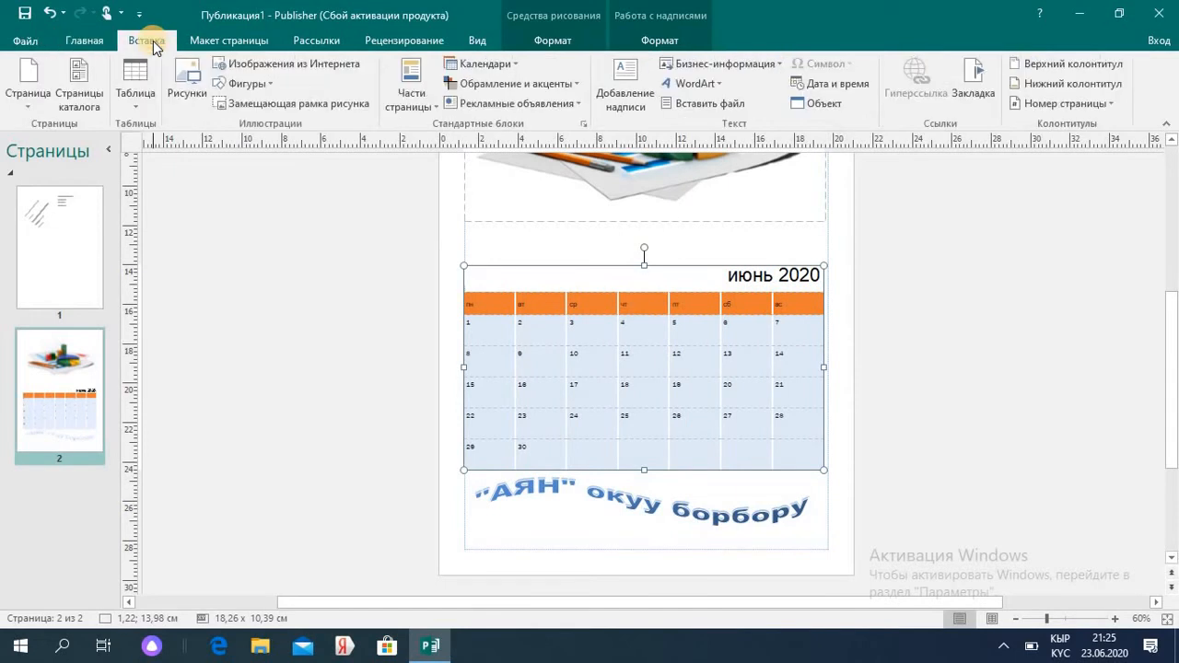
{"action": "left_click", "coordinate": [317, 105]}
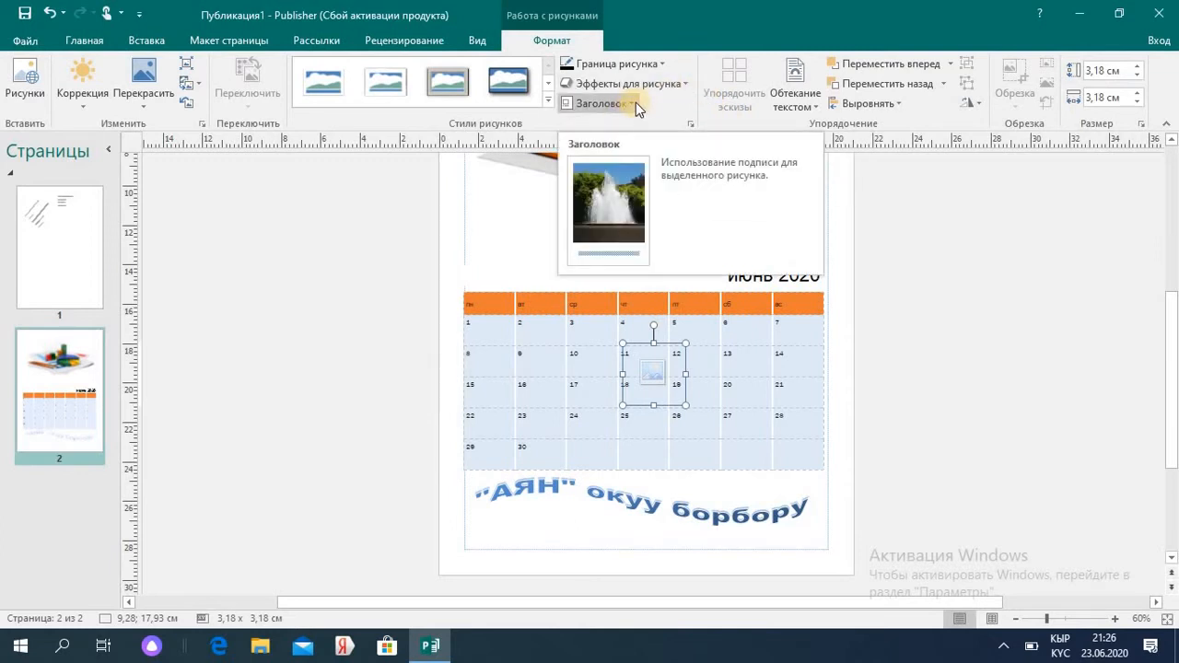
{"action": "left_click", "coordinate": [663, 65]}
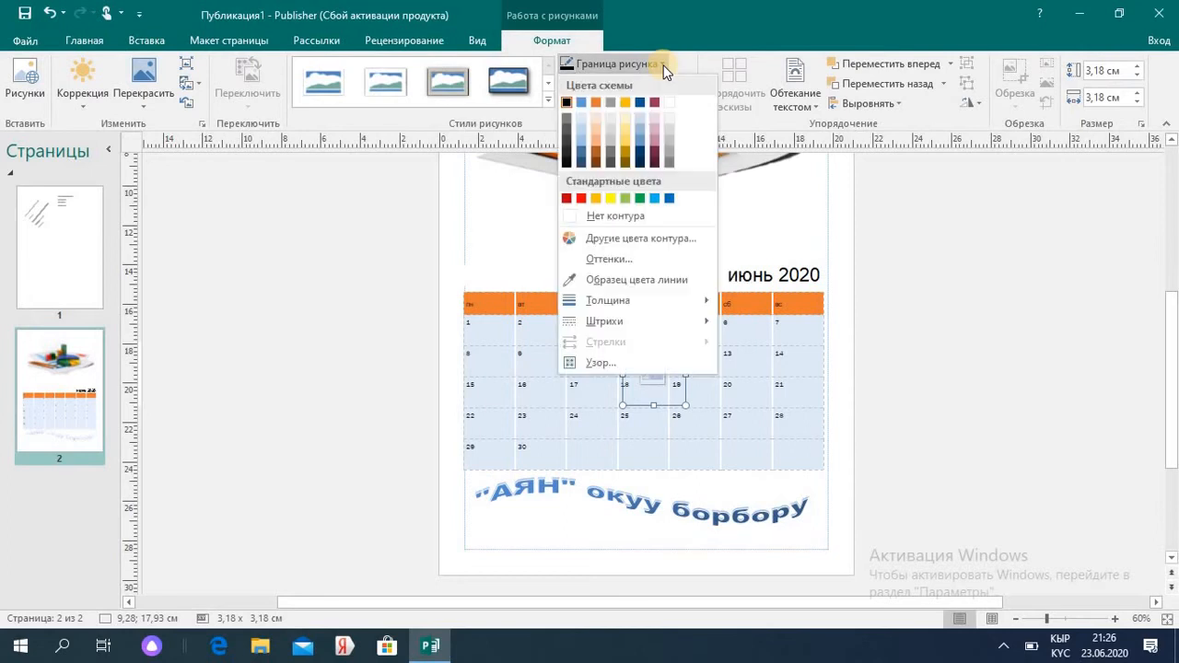
{"action": "left_click", "coordinate": [642, 199]}
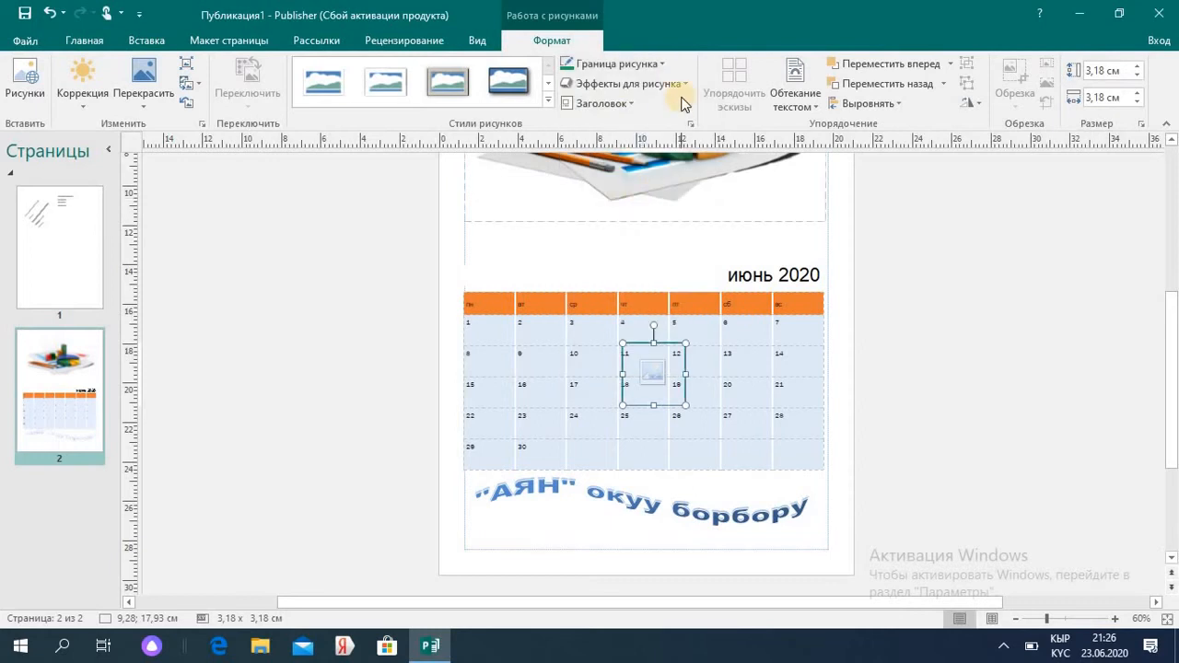
{"action": "left_click", "coordinate": [631, 103]}
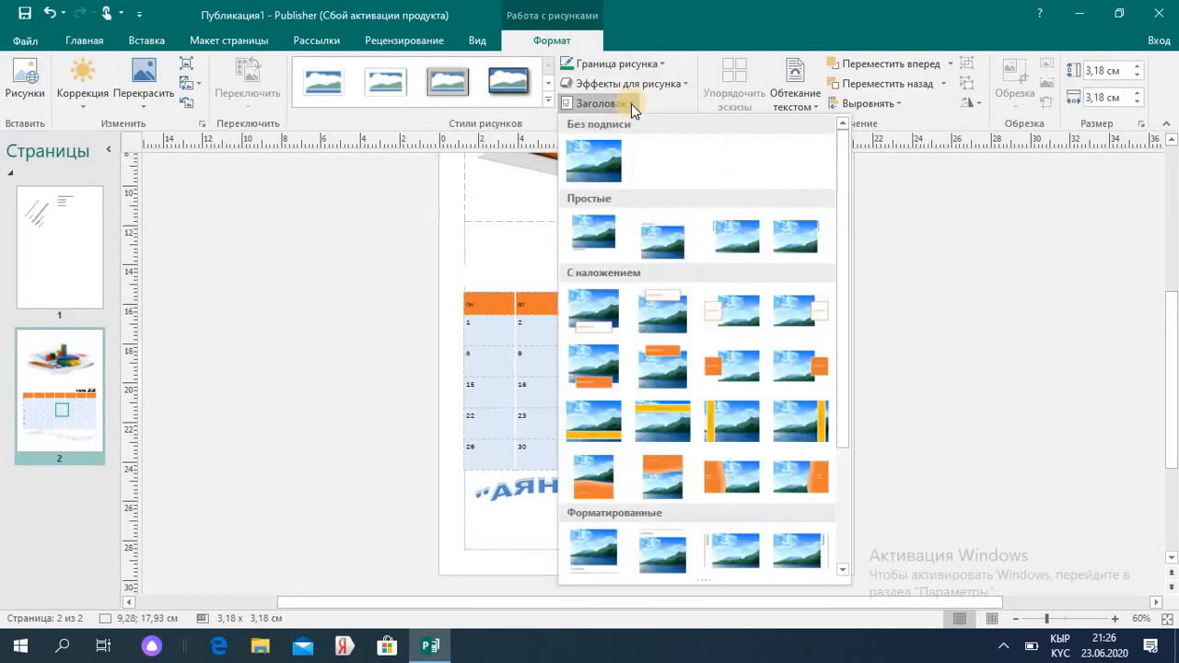
{"action": "left_click", "coordinate": [659, 252]}
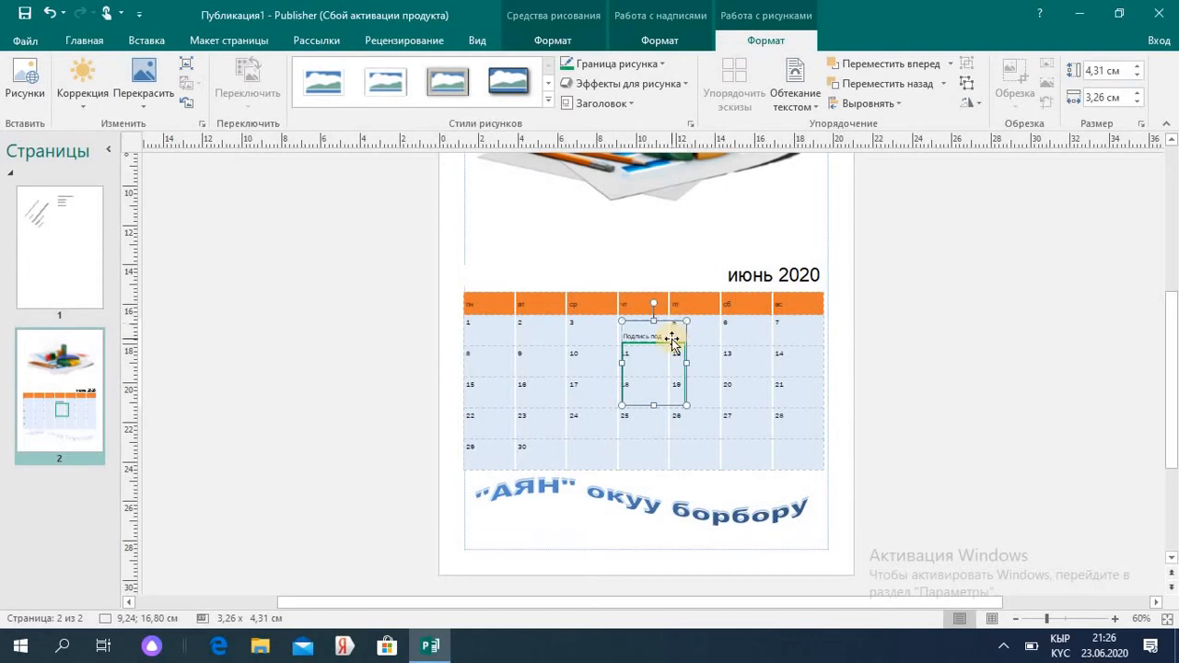
{"action": "key", "text": "Delete"}
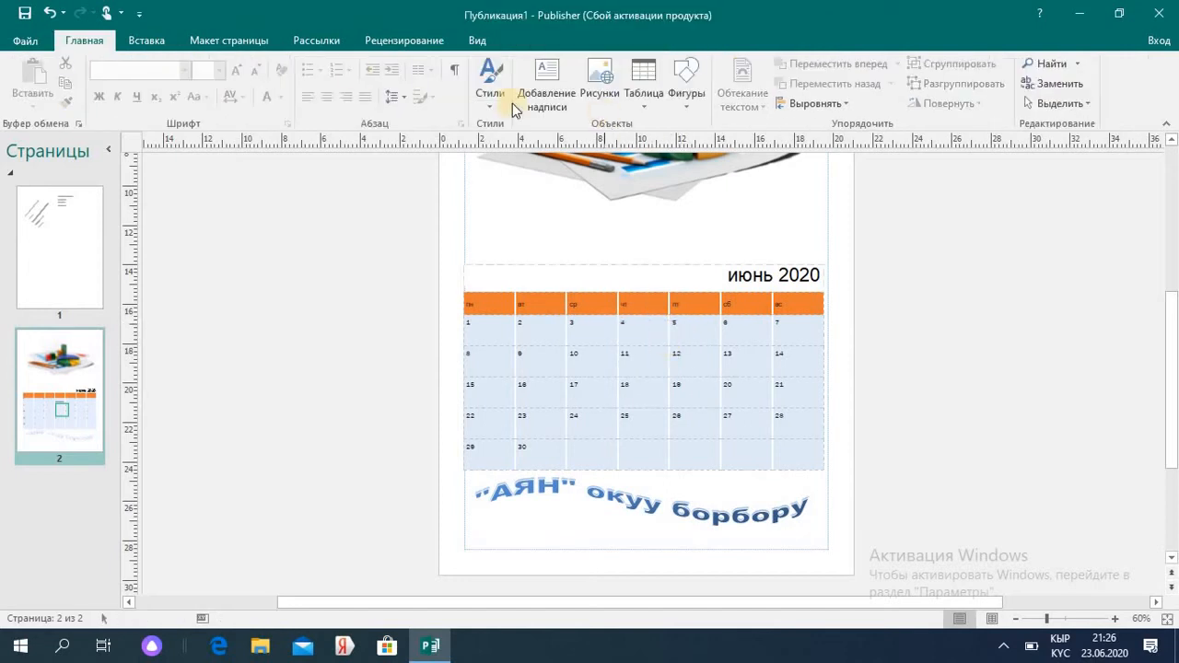
Insert an empty picture placeholder and give it the thick double frame style with a green border
{"action": "left_click", "coordinate": [165, 44]}
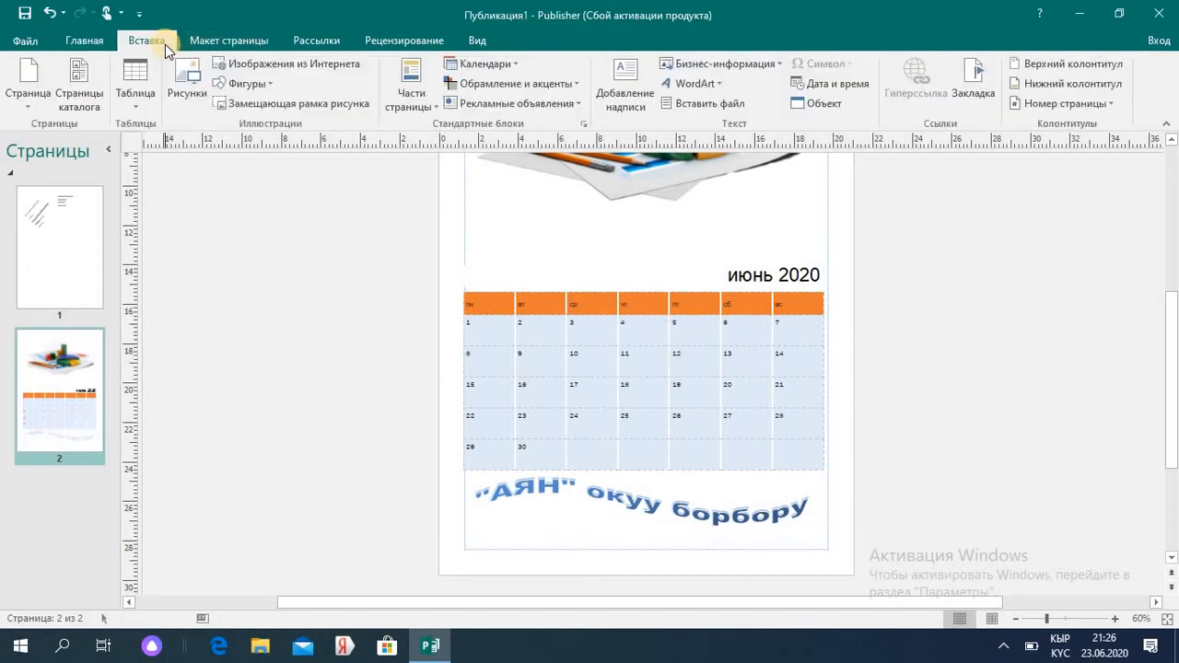
{"action": "left_click", "coordinate": [311, 104]}
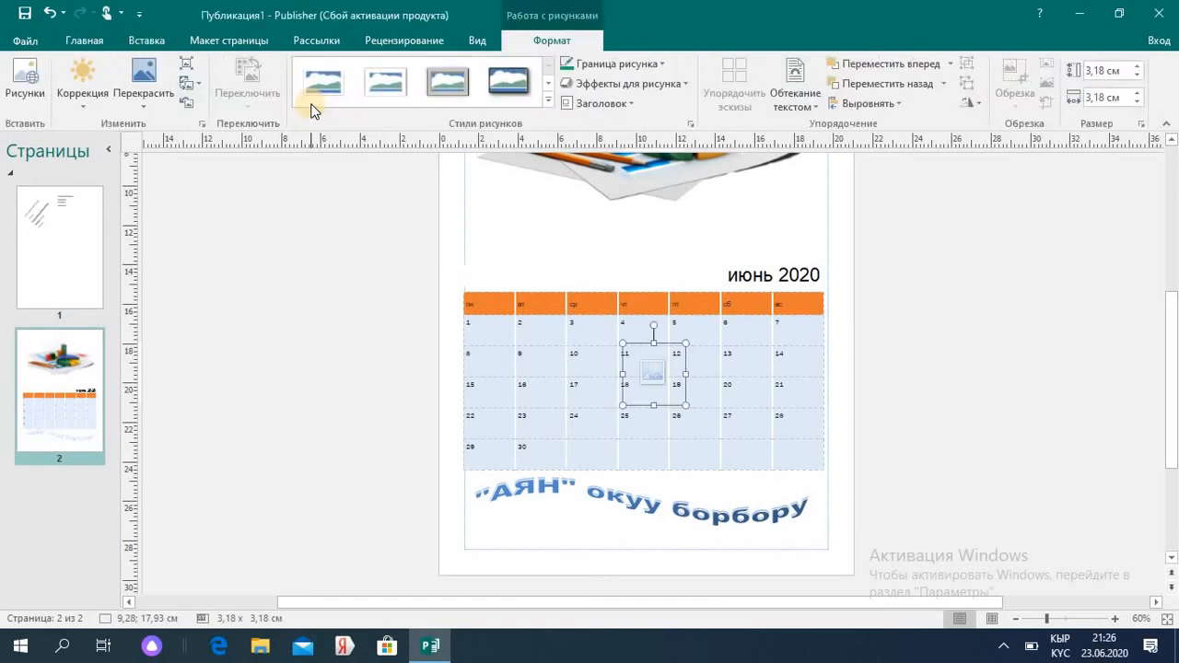
{"action": "left_click", "coordinate": [657, 65]}
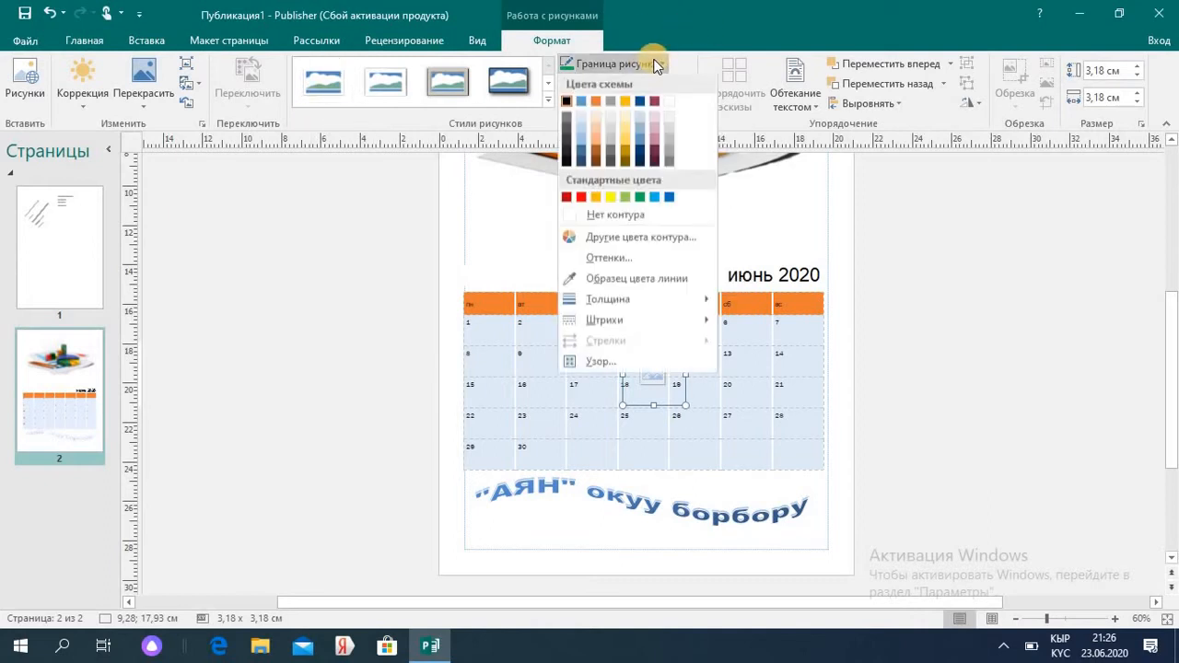
{"action": "left_click", "coordinate": [643, 197]}
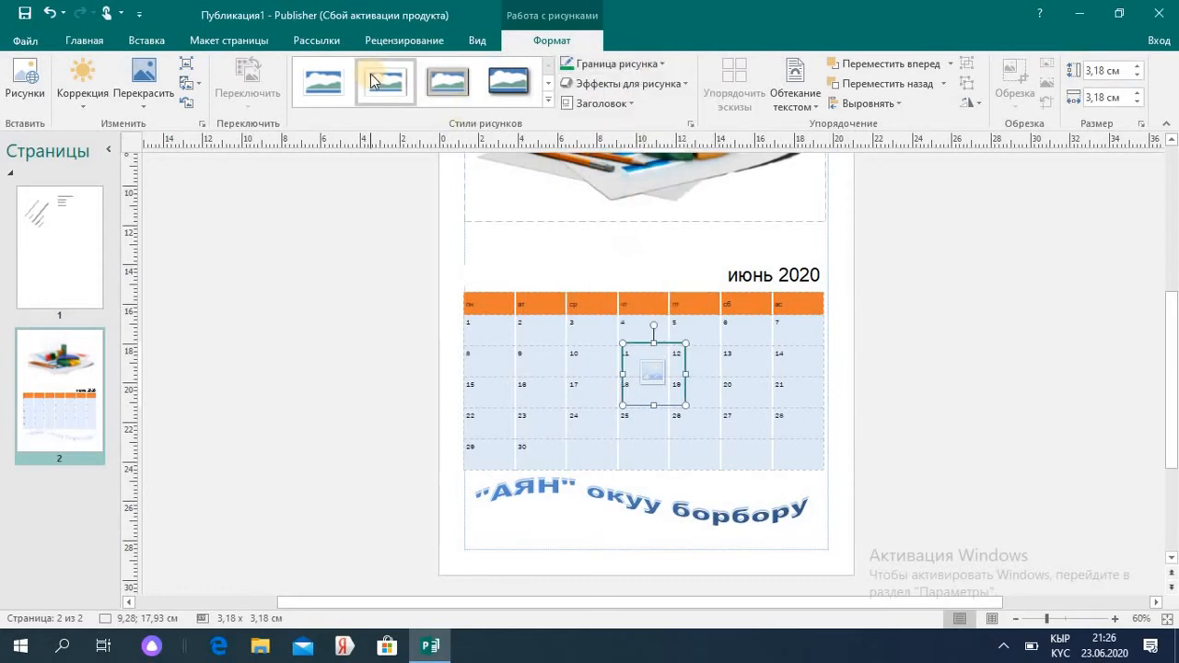
{"action": "left_click", "coordinate": [546, 102]}
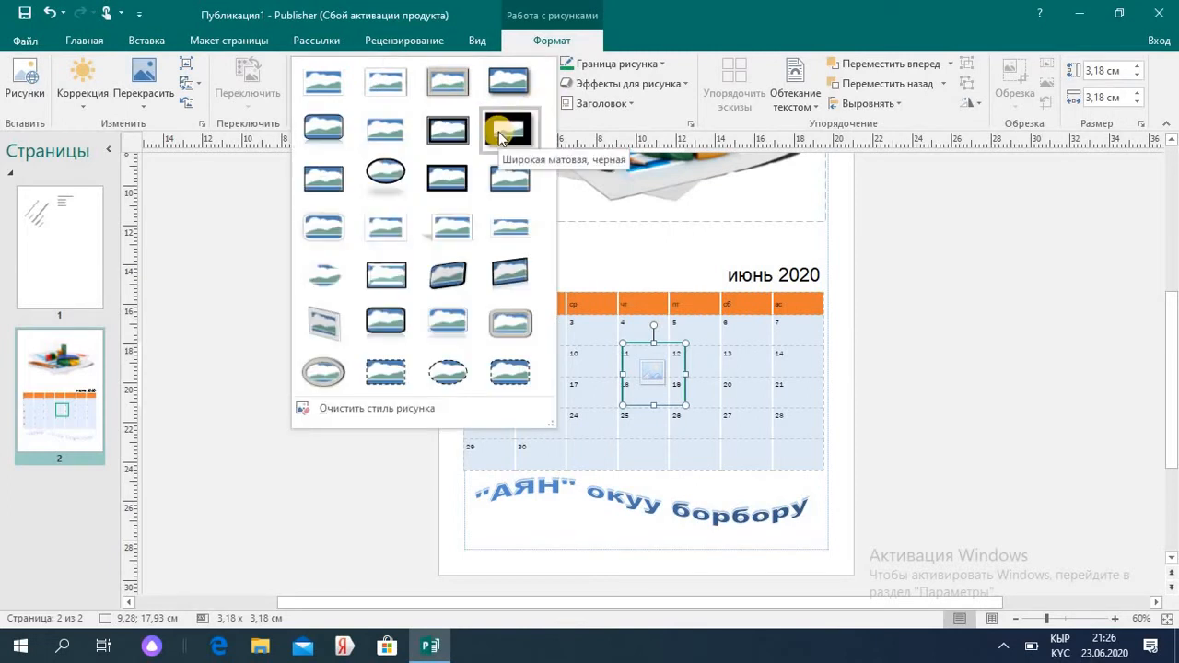
{"action": "left_click", "coordinate": [456, 130]}
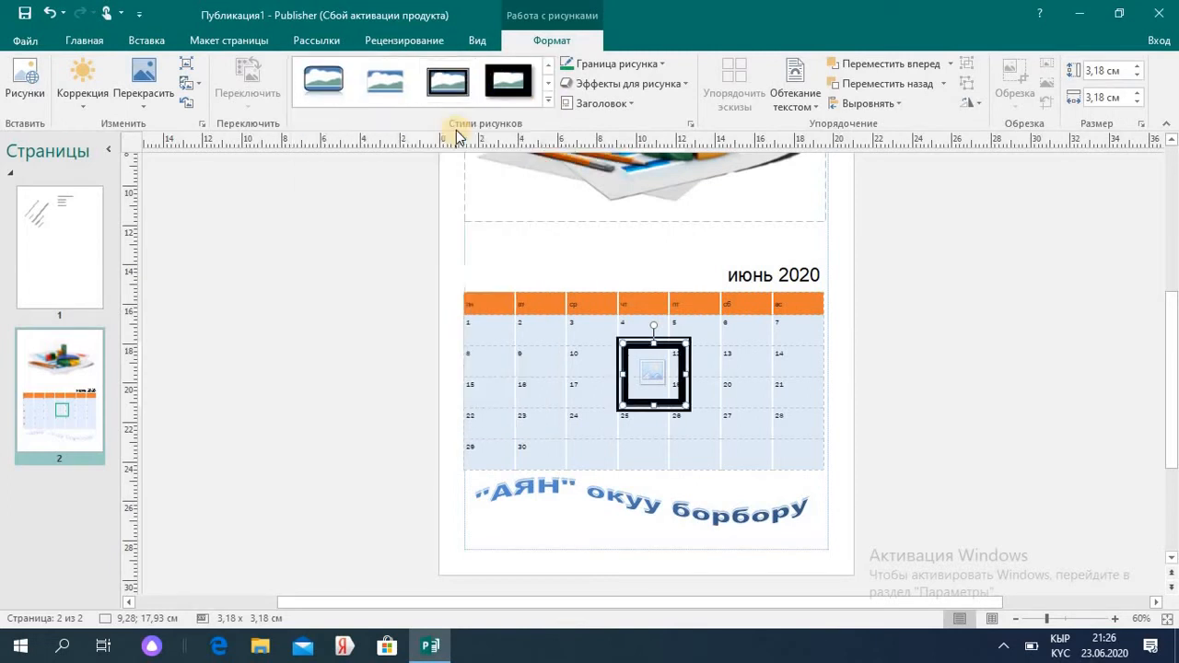
{"action": "left_click", "coordinate": [662, 64]}
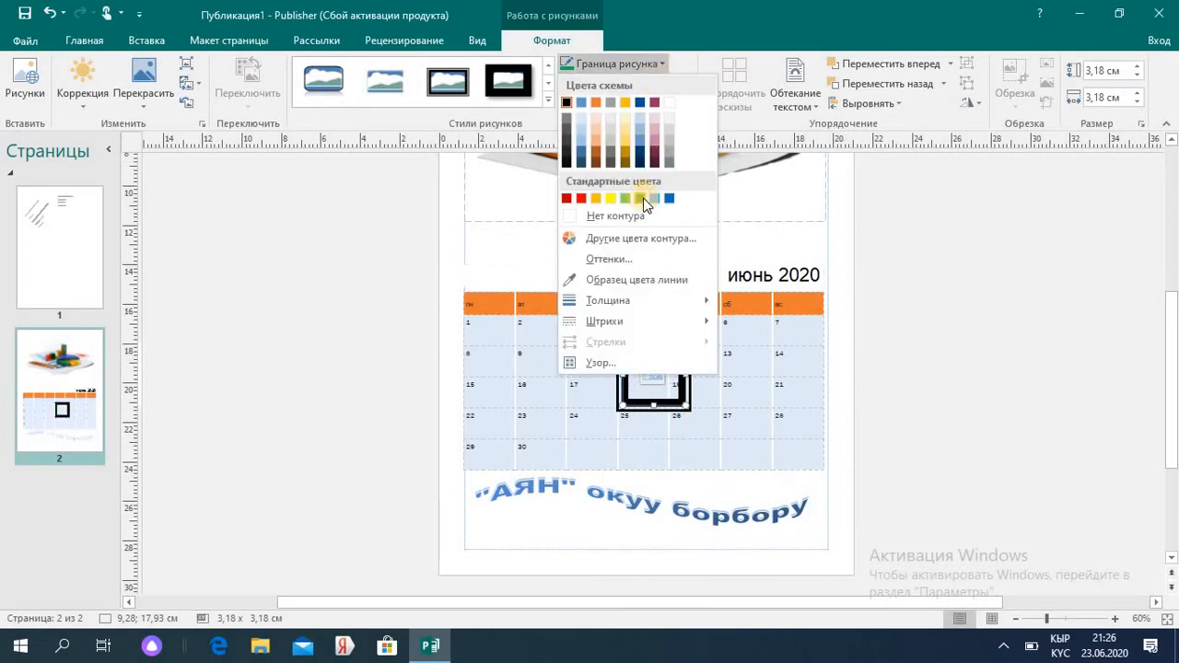
{"action": "left_click", "coordinate": [642, 198]}
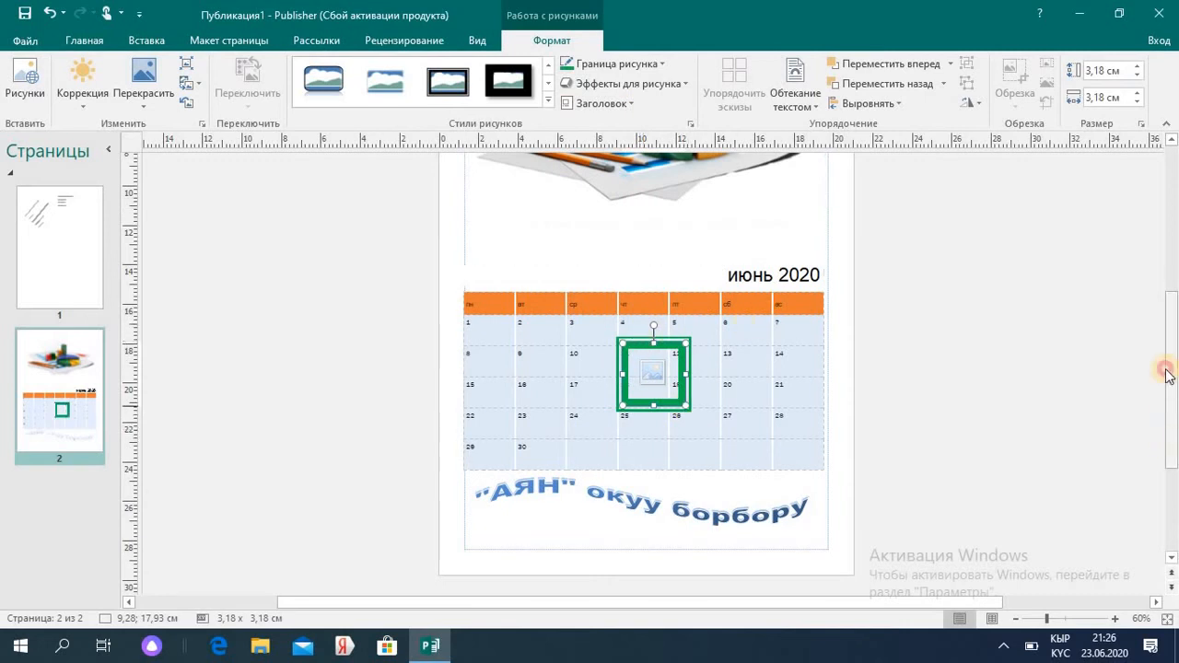
Move the green frame to the top-left corner of page 2's margins, at about 1.27; 1.27 cm
{"action": "left_click_drag", "start_coordinate": [1167, 374], "coordinate": [1166, 329]}
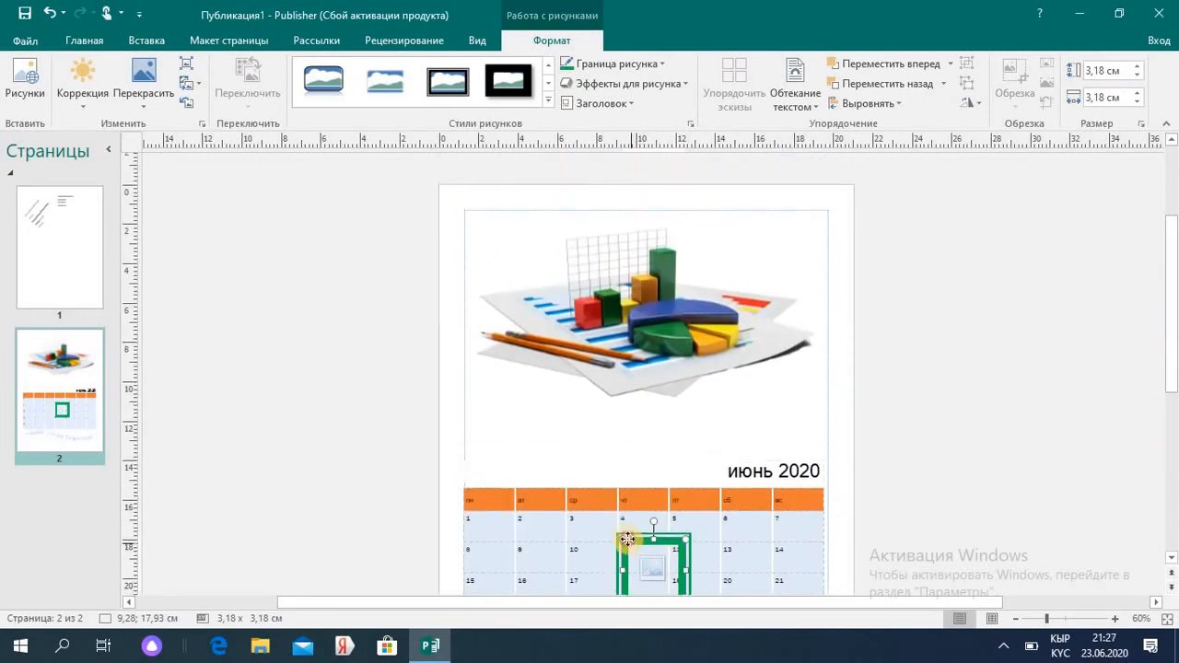
{"action": "left_click_drag", "start_coordinate": [627, 539], "coordinate": [455, 196]}
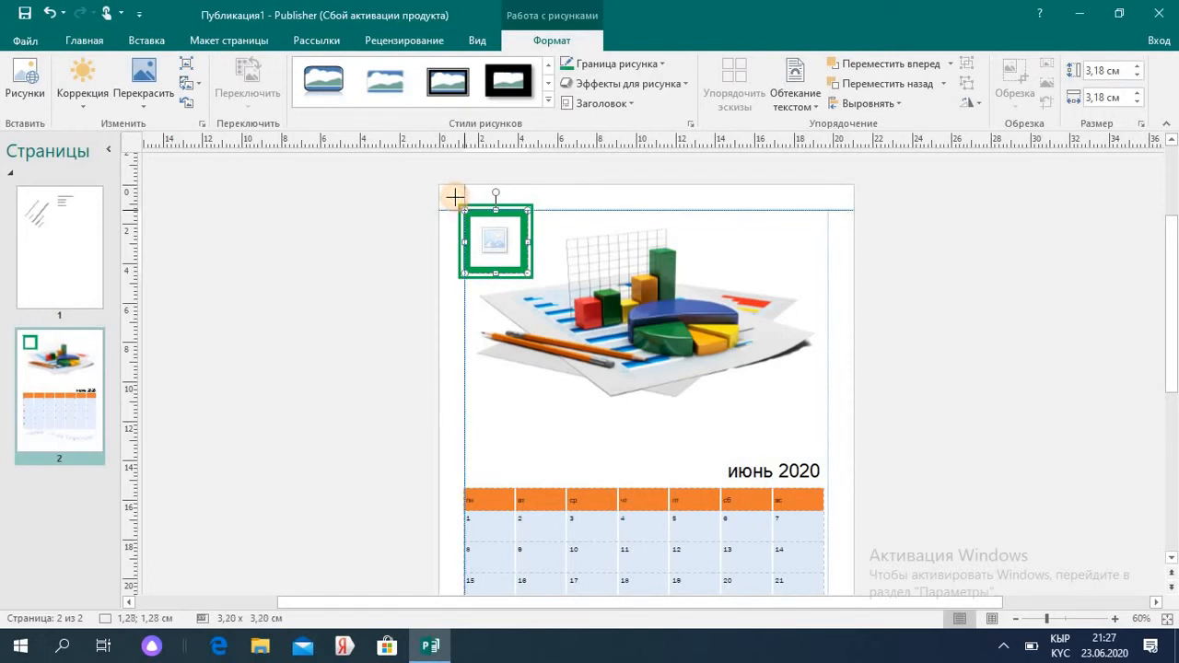
{"action": "left_click_drag", "start_coordinate": [573, 211], "coordinate": [571, 194]}
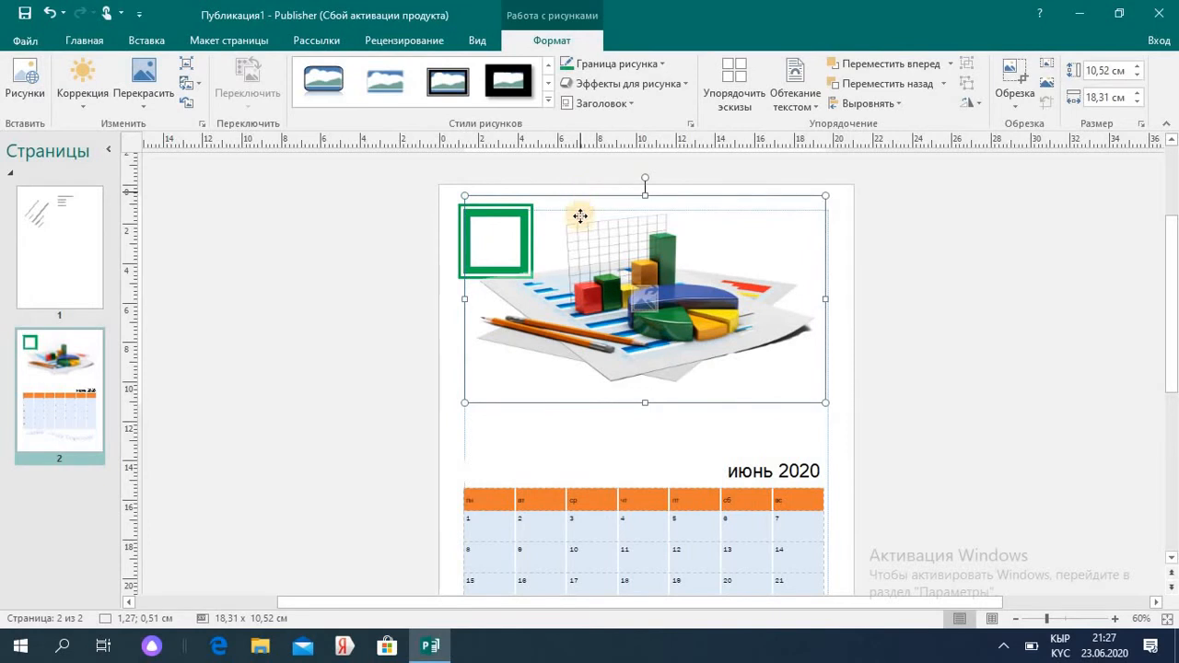
{"action": "left_click", "coordinate": [528, 272]}
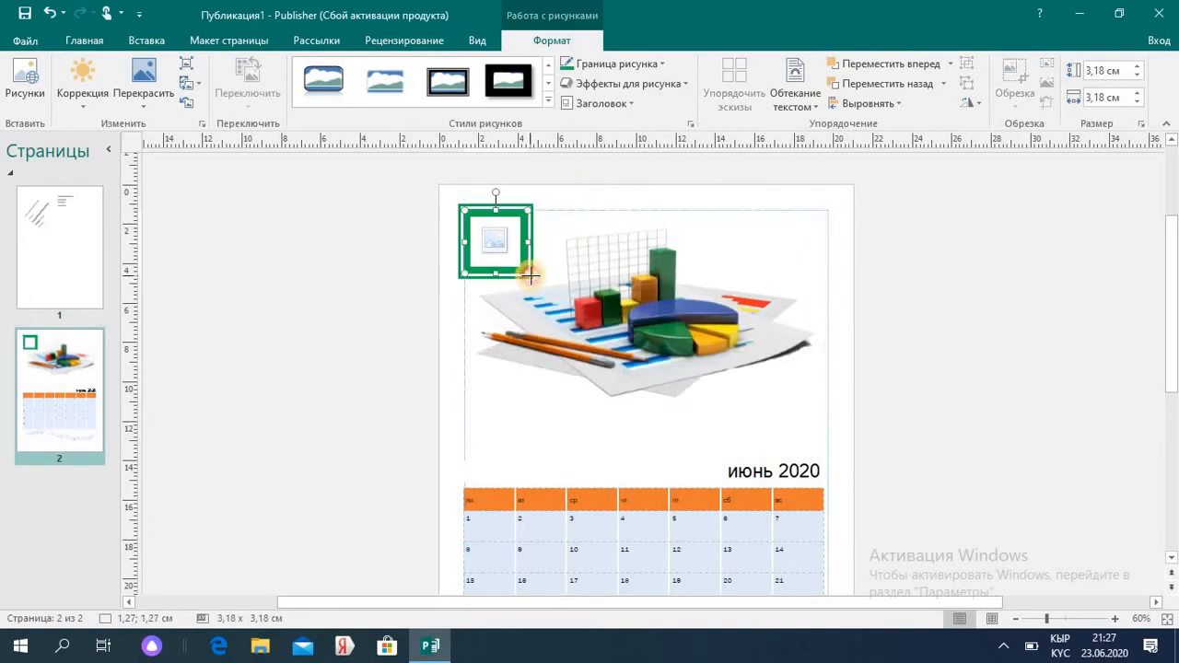
Enlarge the green frame to about 18.46 × 27.16 cm so that it surrounds the picture, calendar and WordArt on page 2
{"action": "left_click_drag", "start_coordinate": [531, 274], "coordinate": [858, 494]}
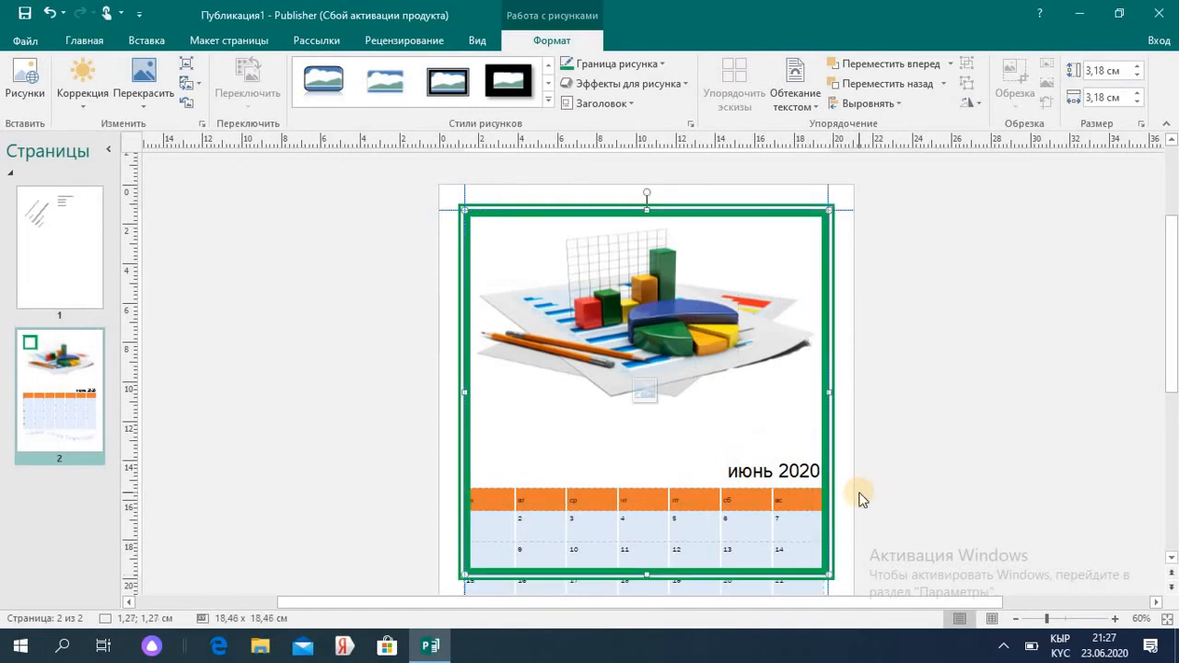
{"action": "left_click_drag", "start_coordinate": [1174, 334], "coordinate": [1175, 425]}
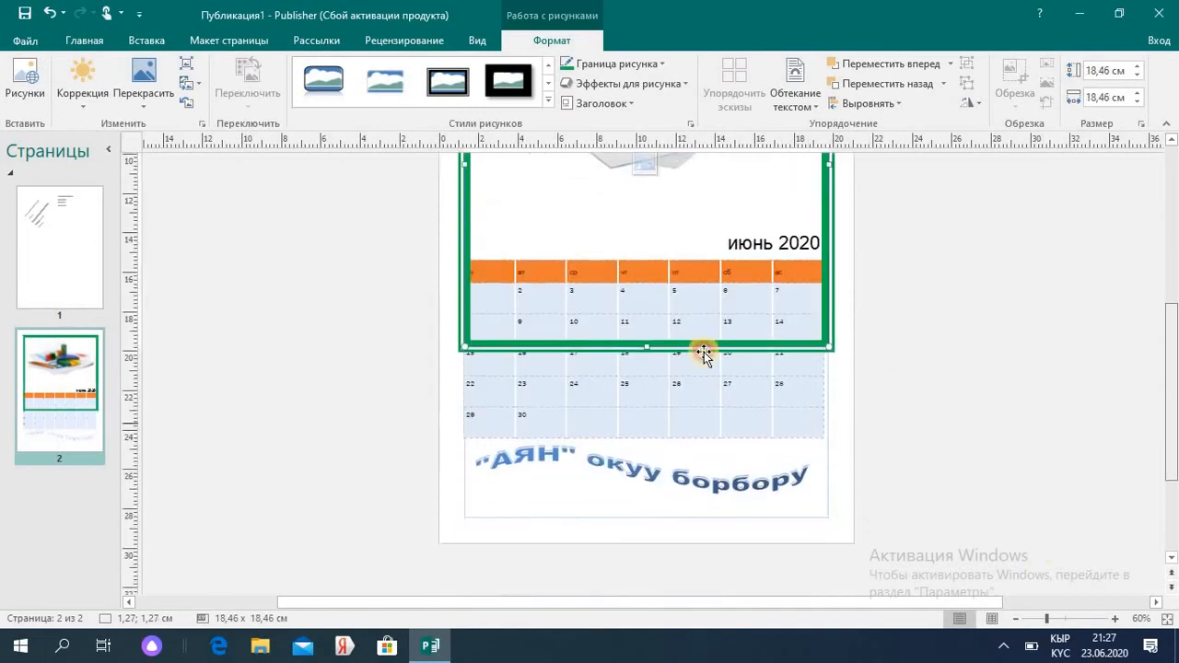
{"action": "left_click_drag", "start_coordinate": [646, 370], "coordinate": [651, 544]}
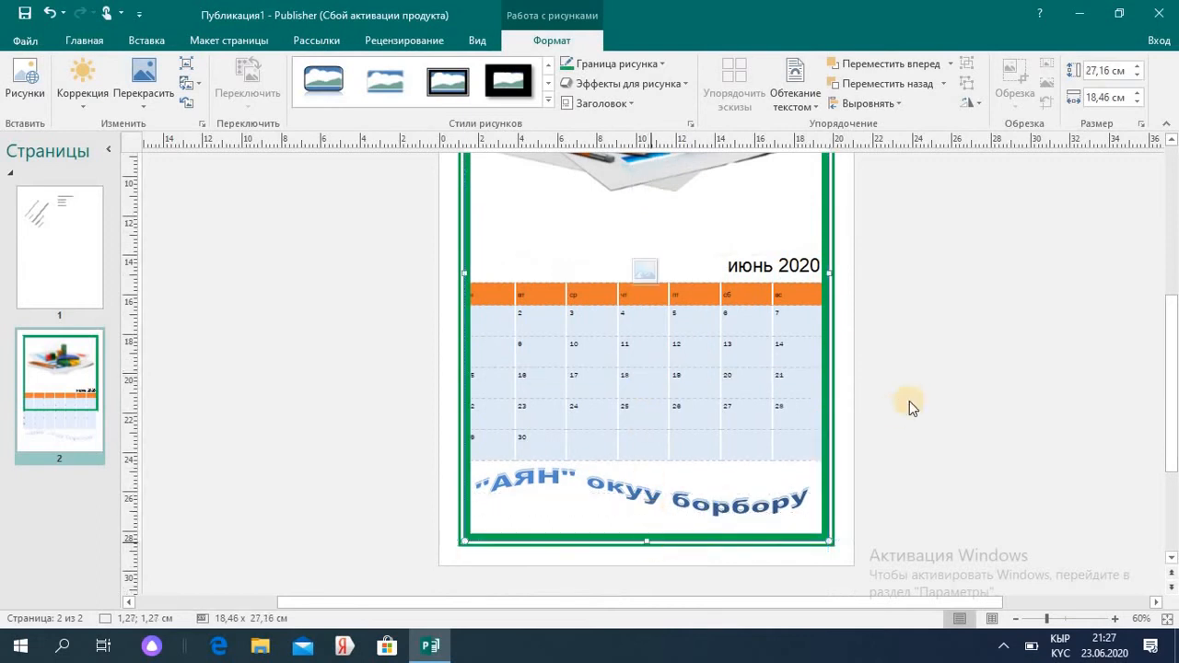
{"action": "left_click_drag", "start_coordinate": [1169, 382], "coordinate": [1136, 401]}
{"action": "left_click", "coordinate": [1136, 401]}
{"action": "key", "text": "ctrl+shift+l"}
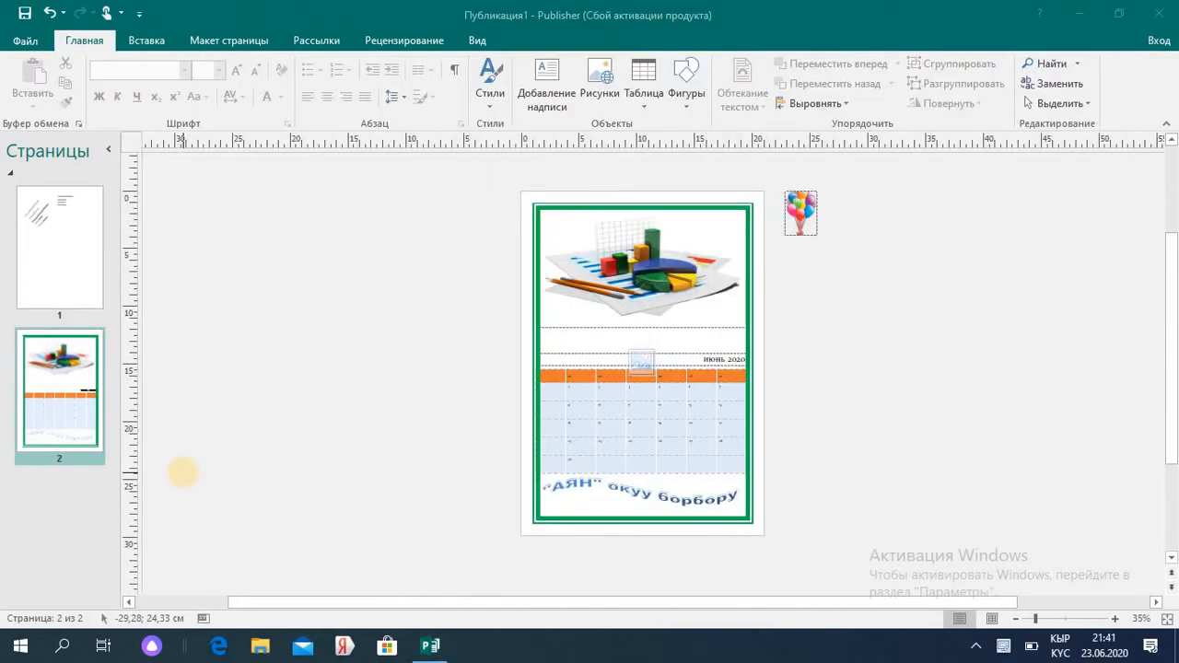
Insert a blank third page and delete the balloon picture lying beside the page
{"action": "left_click", "coordinate": [153, 41]}
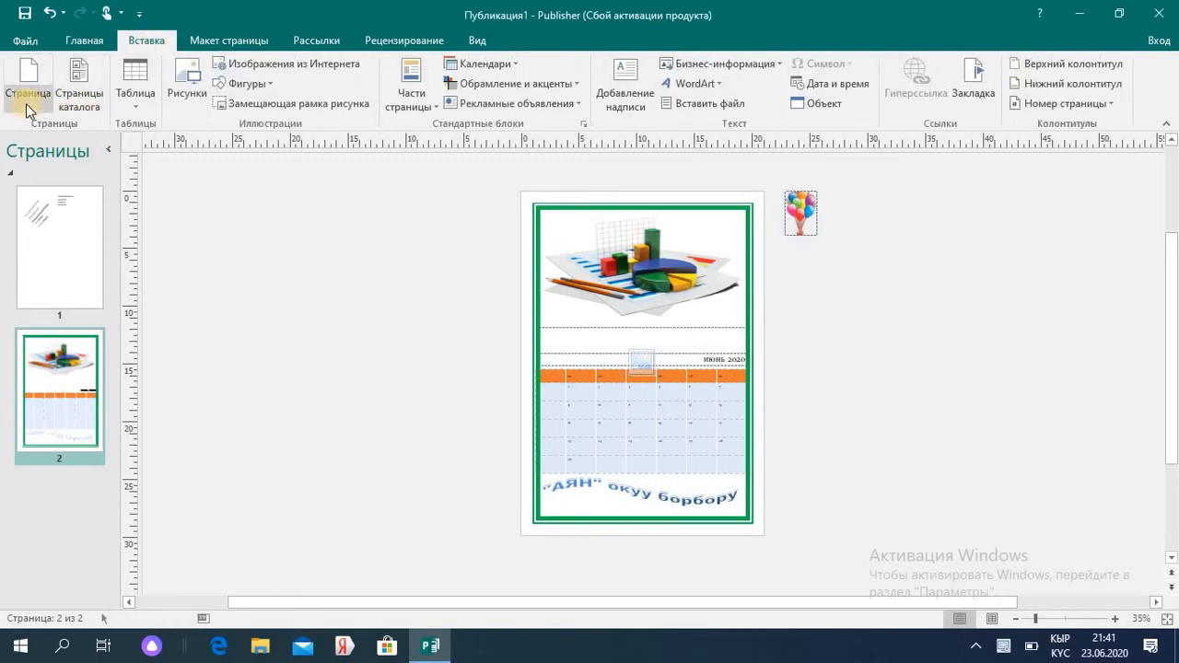
{"action": "left_click", "coordinate": [26, 103]}
{"action": "left_click", "coordinate": [90, 126]}
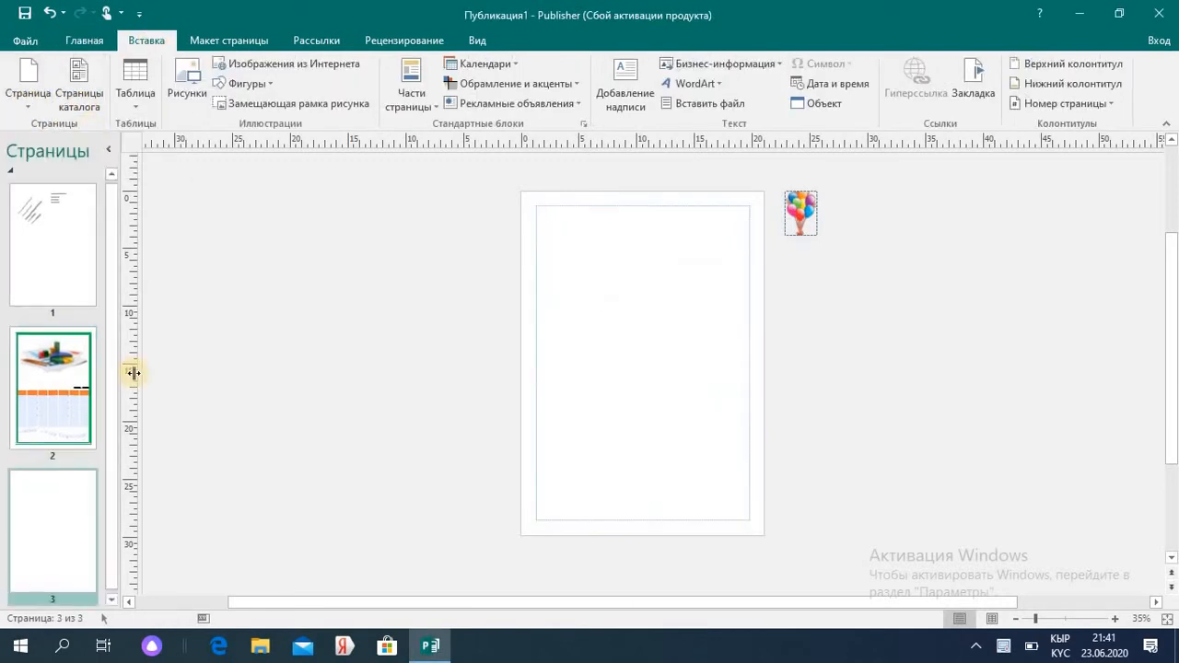
{"action": "left_click", "coordinate": [802, 232]}
{"action": "key", "text": "Delete"}
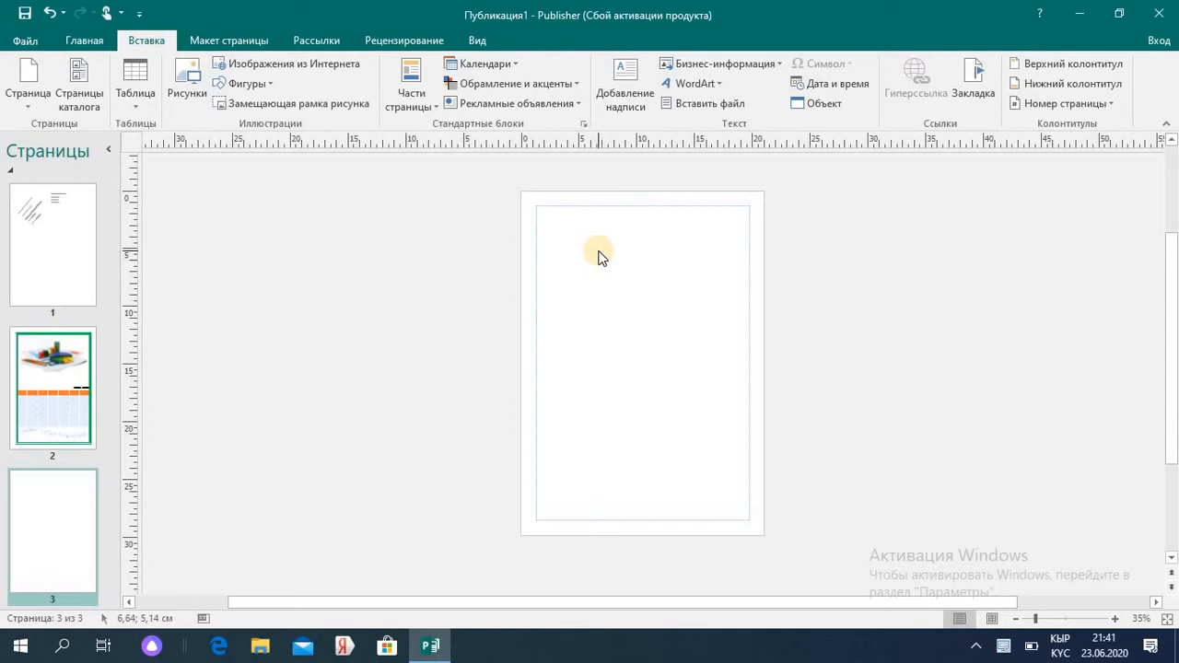
Give page 3 a solid light blue background
{"action": "left_click", "coordinate": [221, 44]}
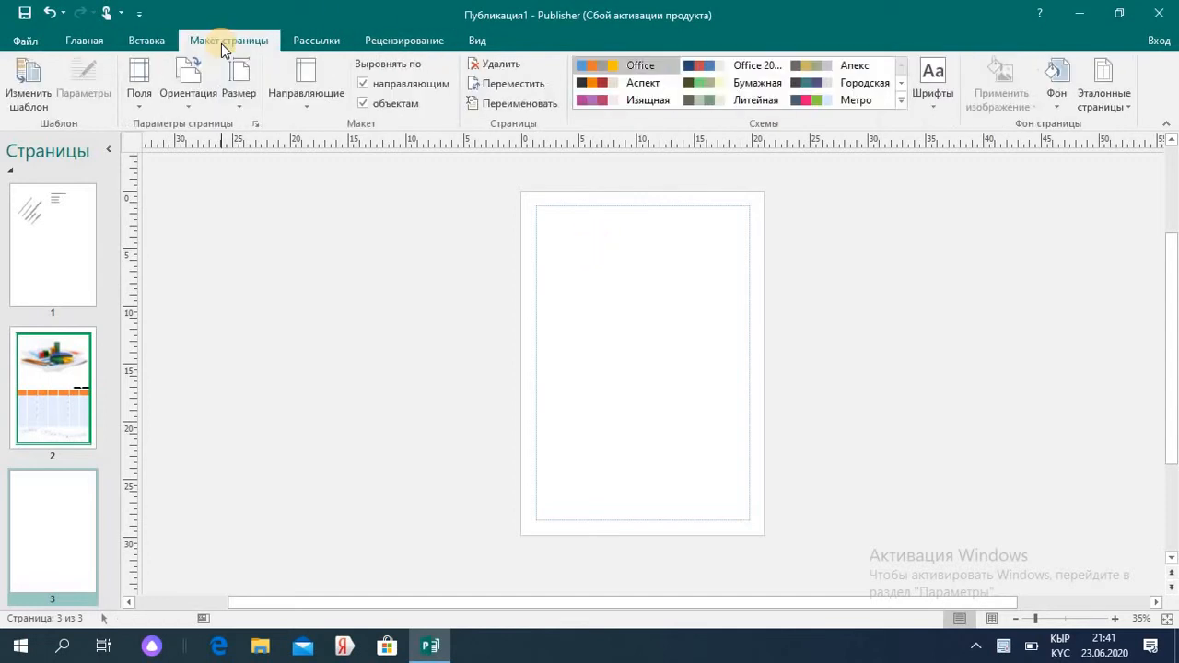
{"action": "left_click", "coordinate": [1058, 98]}
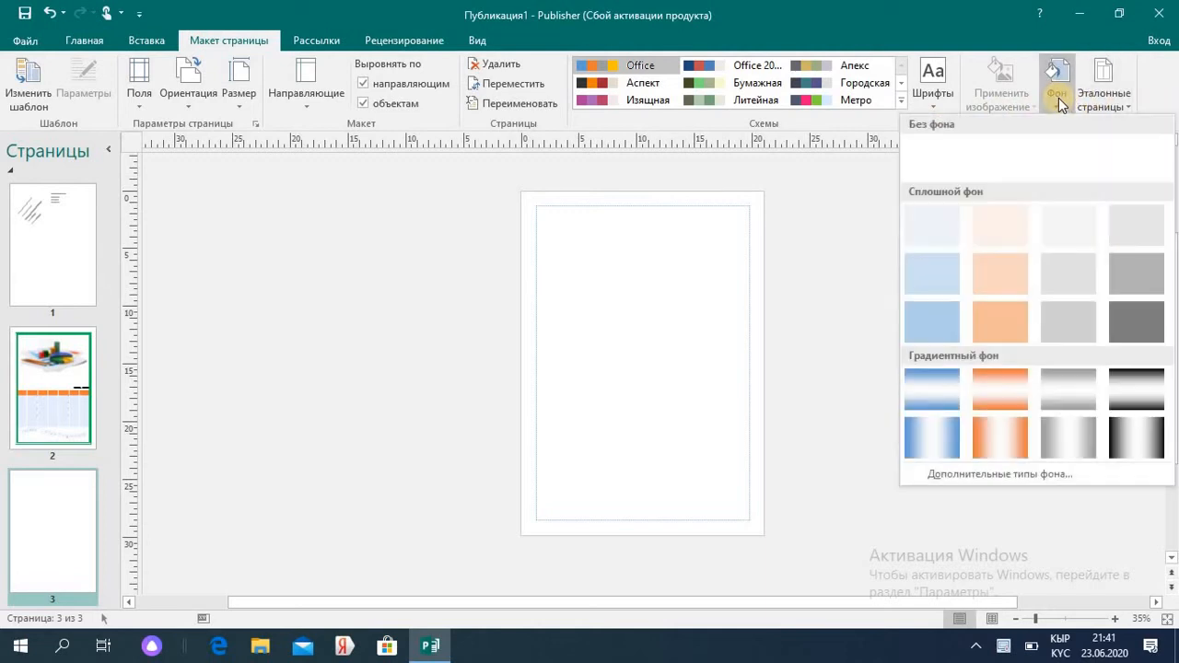
{"action": "left_click", "coordinate": [944, 276]}
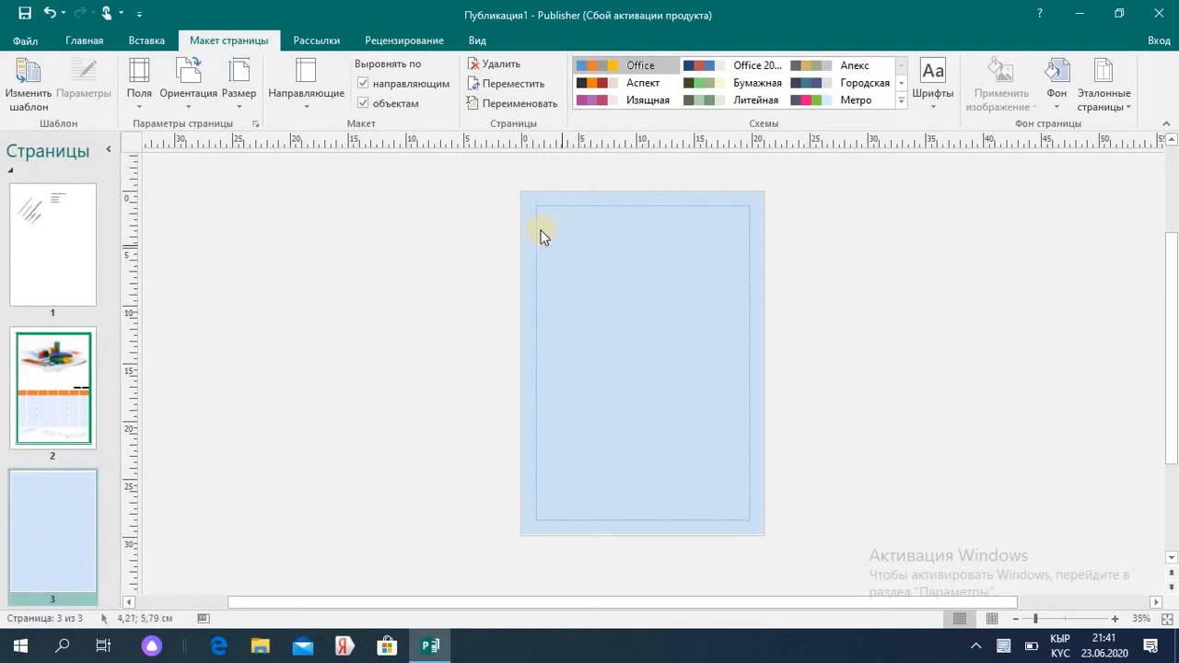
Add the built-in ruler guides with a top band and right column to page 3, and spread the vertical guides to about 11 and 16 cm
{"action": "left_click", "coordinate": [304, 106]}
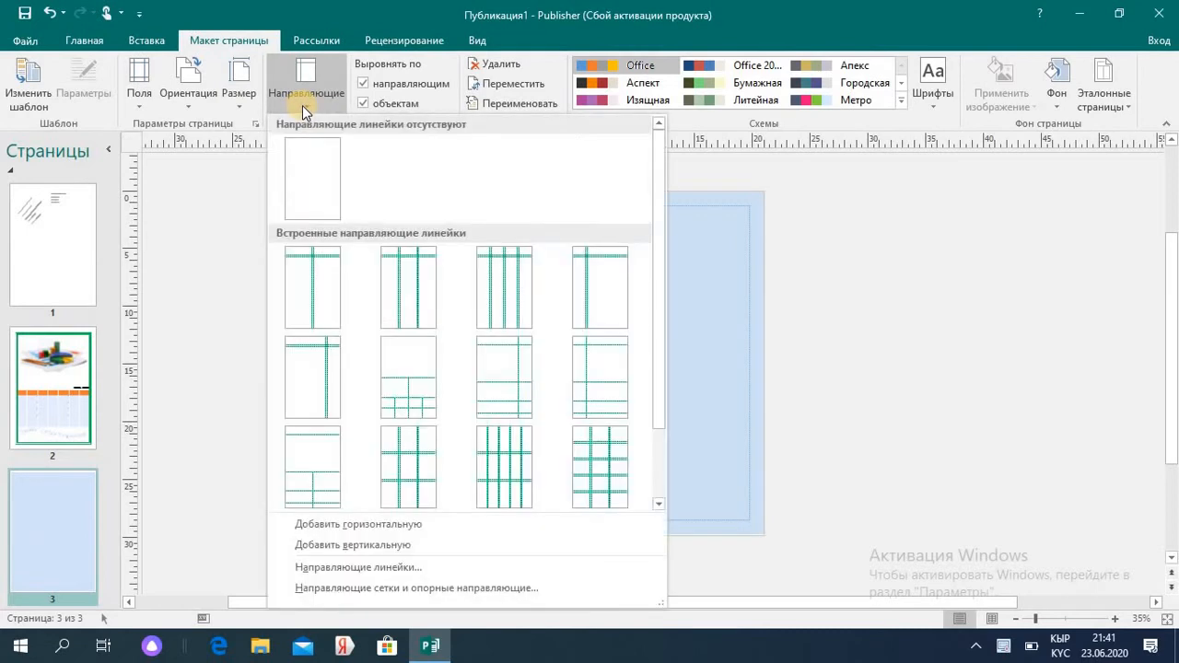
{"action": "left_click", "coordinate": [322, 364]}
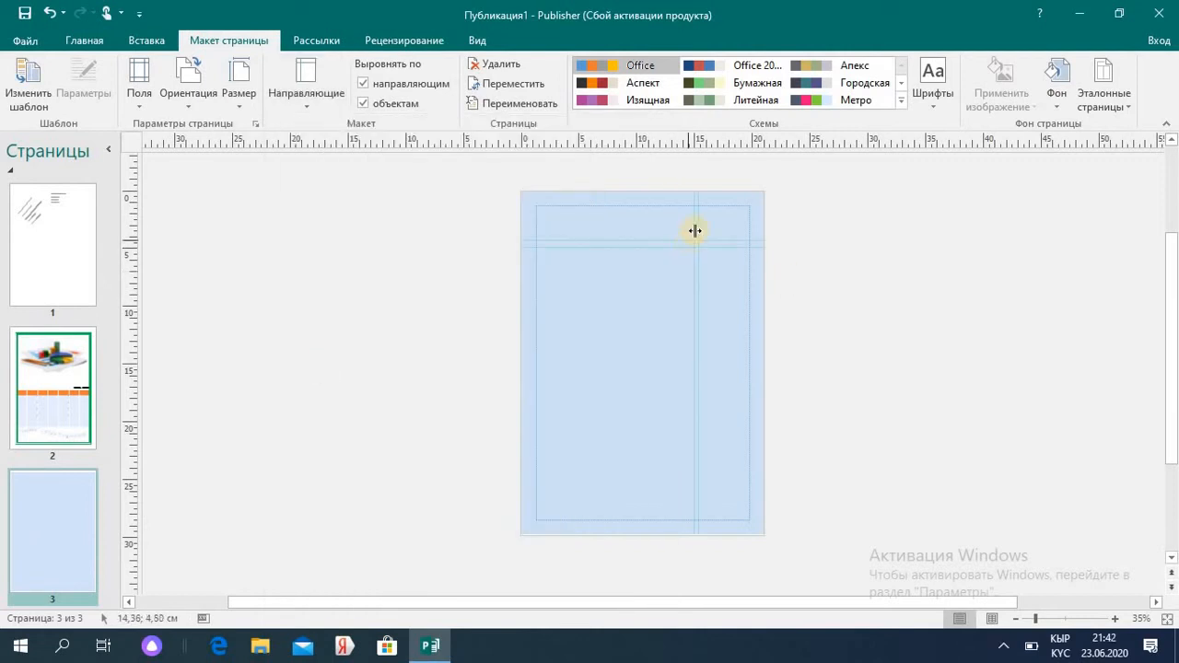
{"action": "left_click_drag", "start_coordinate": [694, 230], "coordinate": [650, 231]}
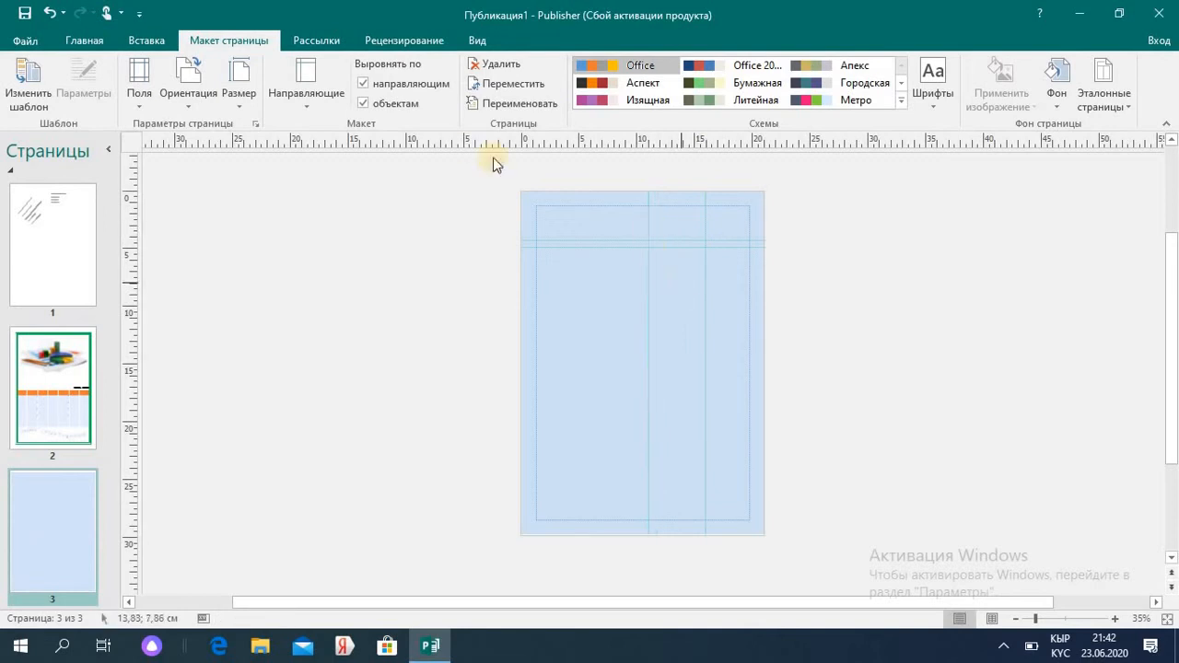
Insert the flower picture гиф 24 on page 3 and fit it between the upper margins at about 18.31 × 12.03 cm
{"action": "left_click", "coordinate": [145, 42]}
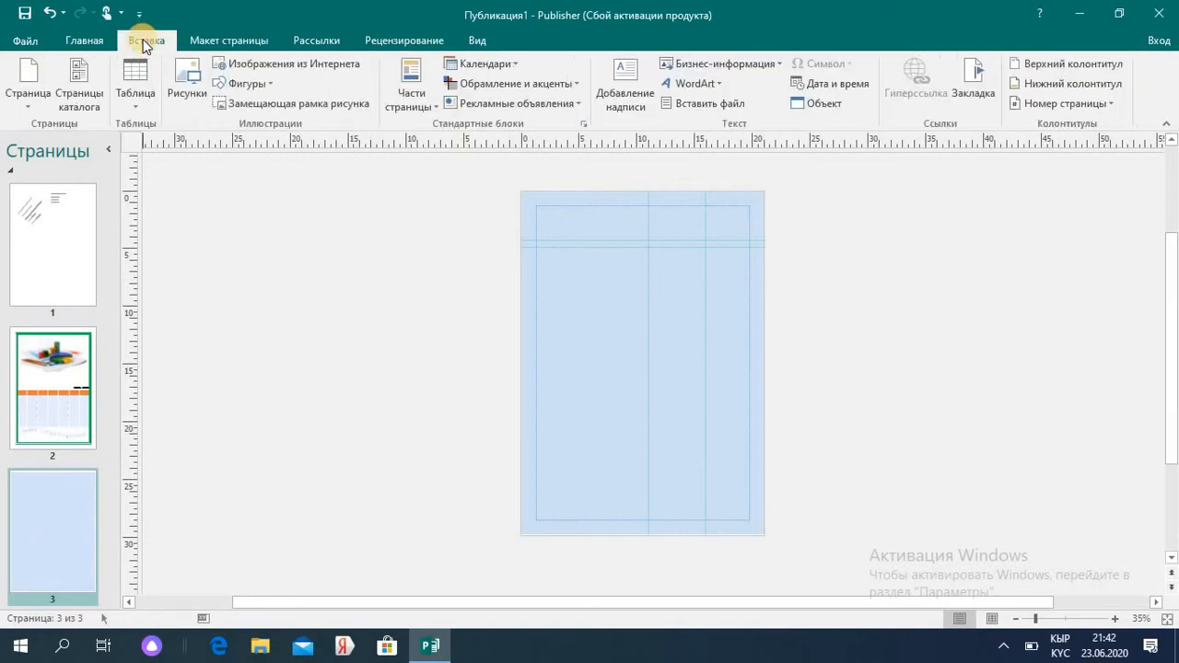
{"action": "left_click", "coordinate": [190, 94]}
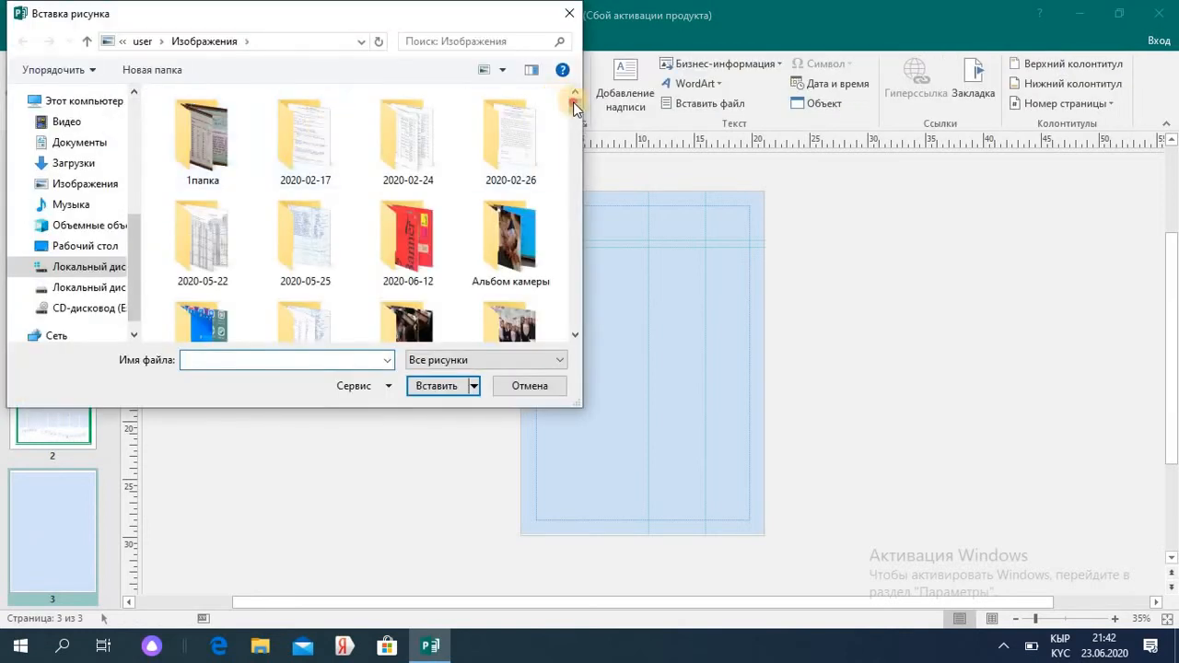
{"action": "left_click_drag", "start_coordinate": [575, 107], "coordinate": [578, 181]}
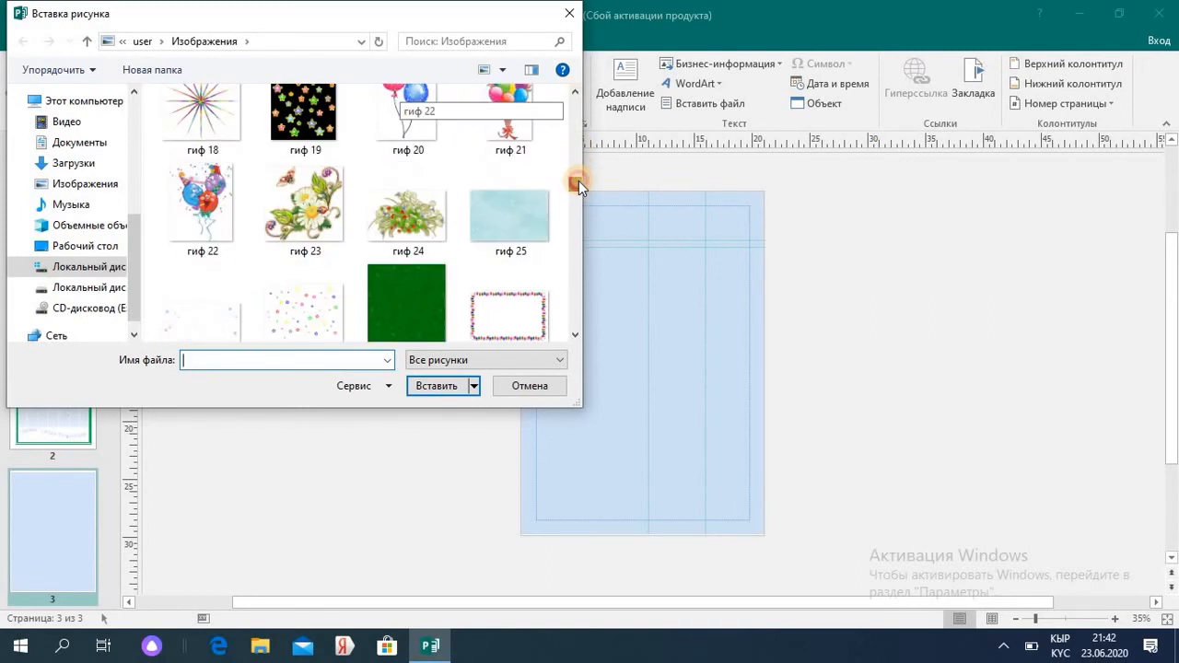
{"action": "double_click", "coordinate": [412, 209]}
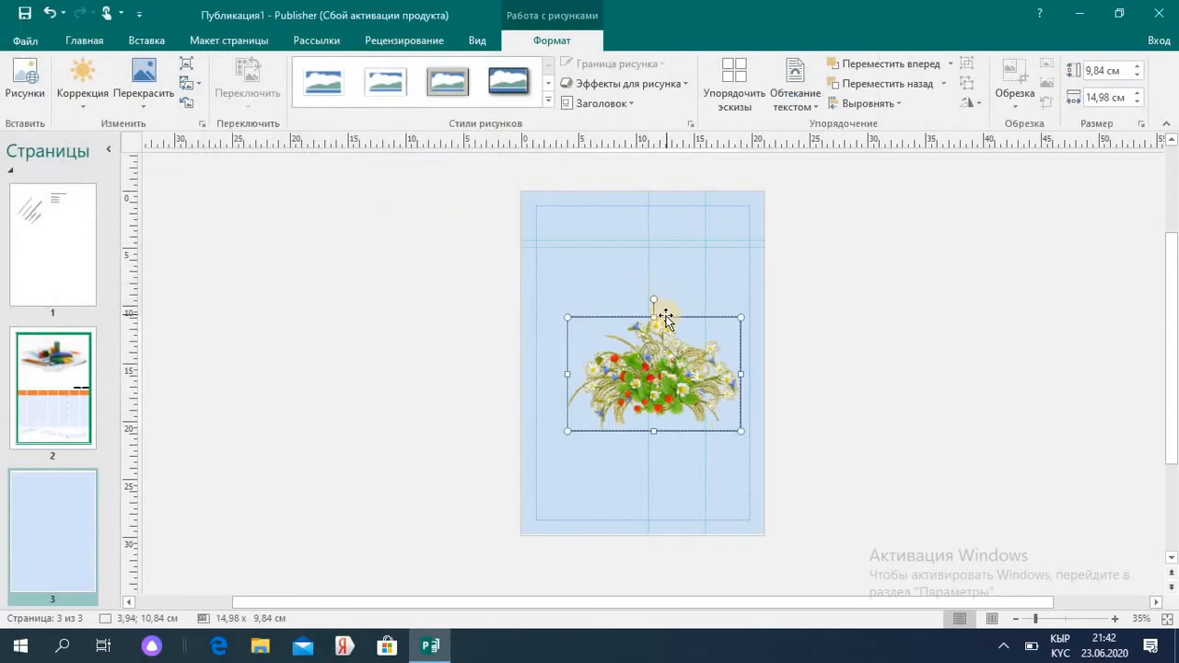
{"action": "left_click_drag", "start_coordinate": [658, 316], "coordinate": [632, 204]}
{"action": "left_click_drag", "start_coordinate": [731, 335], "coordinate": [746, 346]}
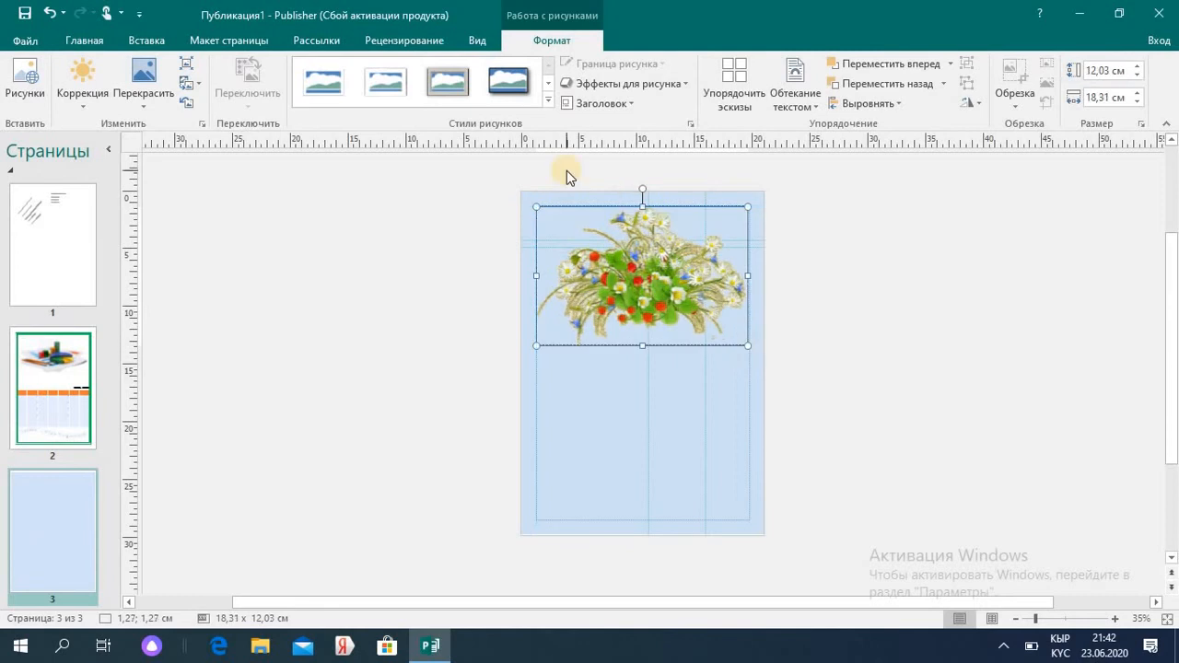
Draw a text box about 6.40 × 8.59 cm below the flowers and enter short sample lines of the letter A at font size 22
{"action": "left_click", "coordinate": [142, 39]}
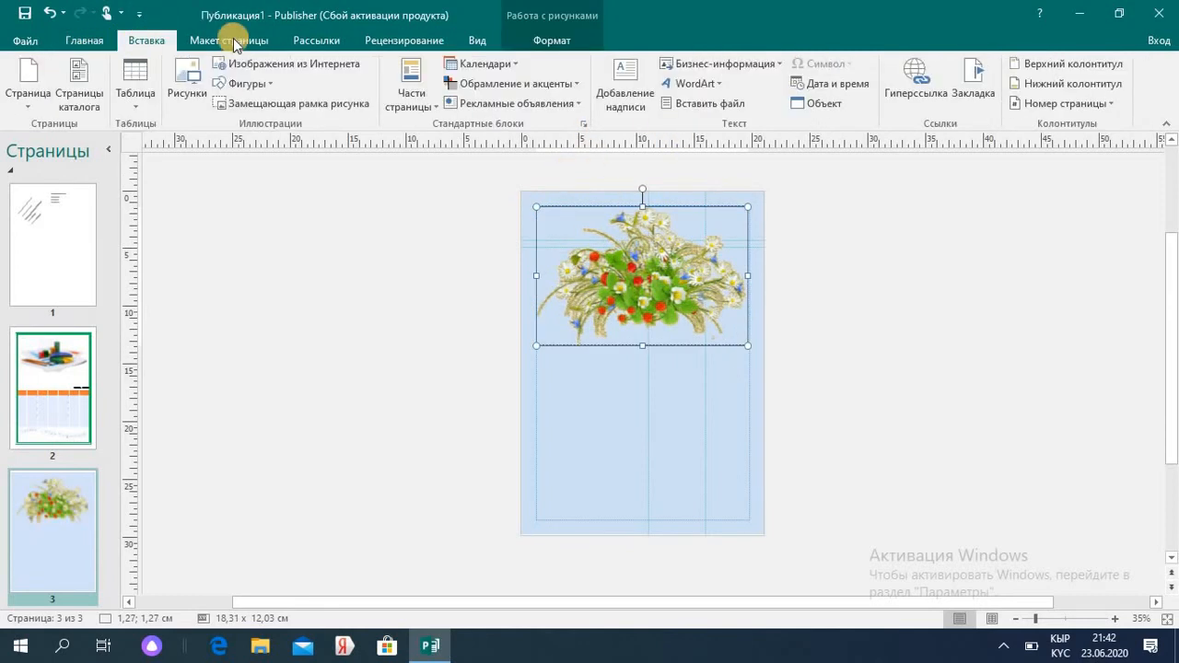
{"action": "left_click", "coordinate": [606, 101]}
{"action": "left_click_drag", "start_coordinate": [575, 377], "coordinate": [648, 475]}
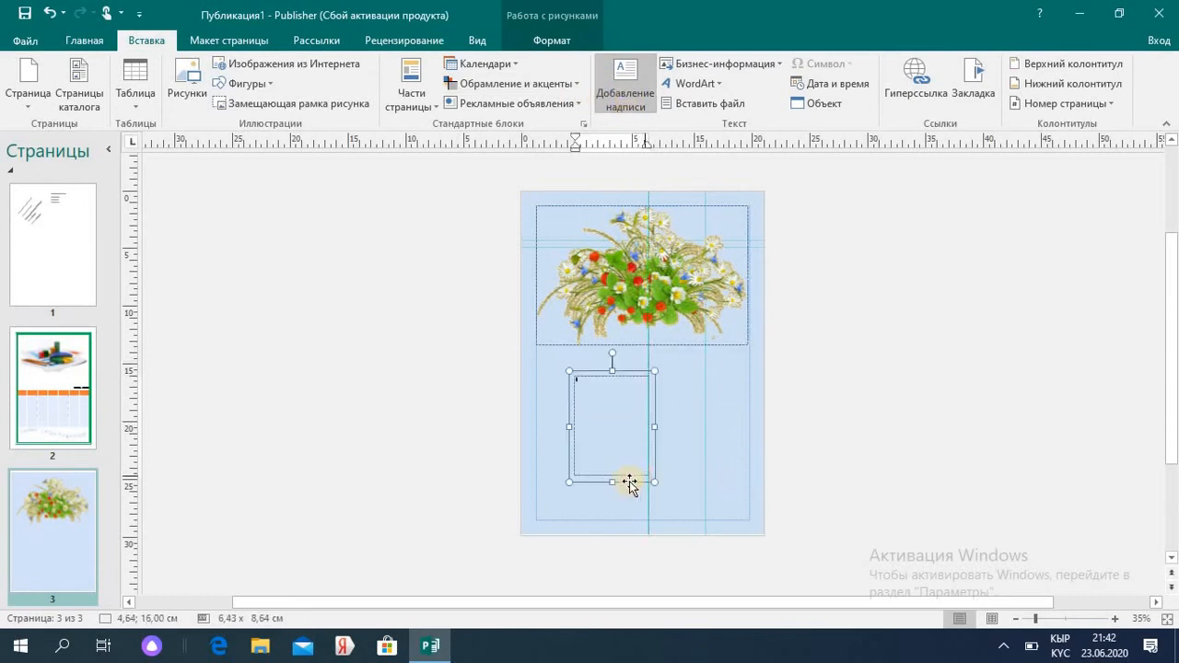
{"action": "left_click", "coordinate": [609, 423]}
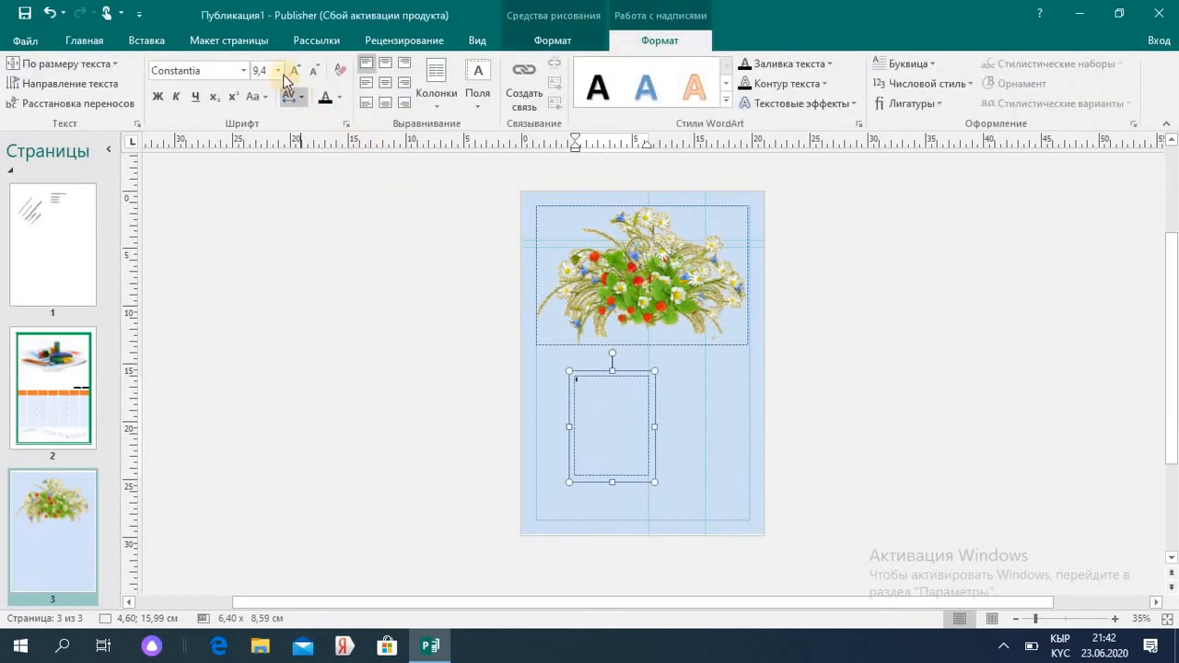
{"action": "left_click", "coordinate": [278, 70]}
{"action": "left_click", "coordinate": [262, 302]}
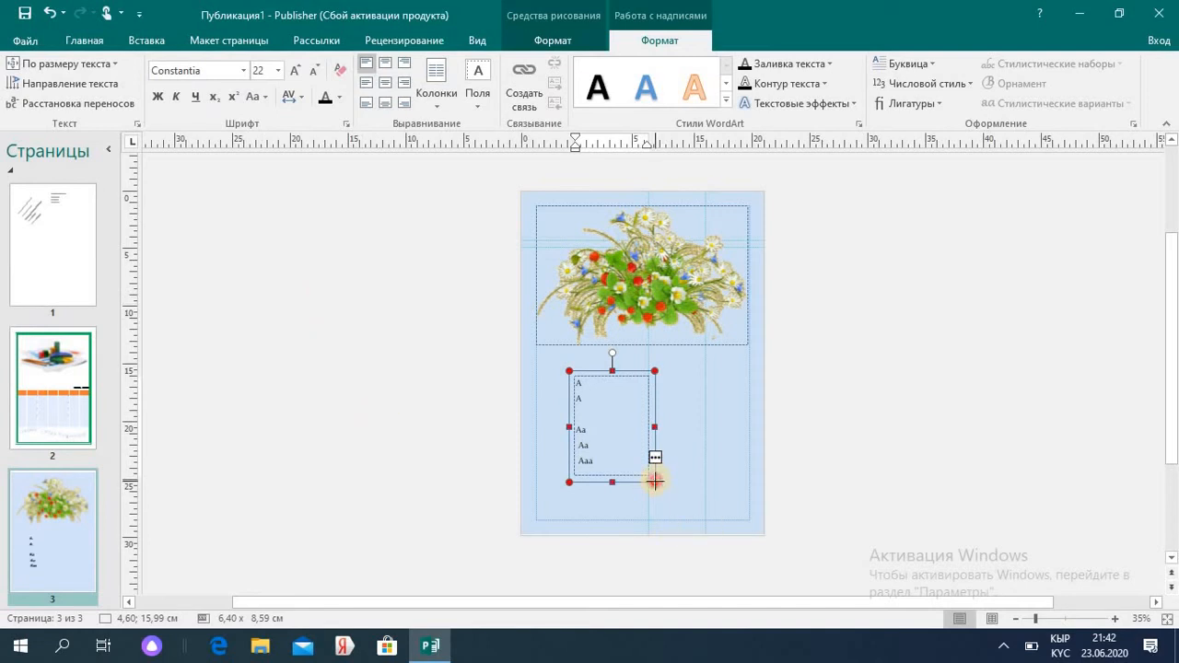
Extend the text box to about 10.38 cm high and move it left to about 2.06; 15.92 cm
{"action": "left_click_drag", "start_coordinate": [654, 479], "coordinate": [654, 503]}
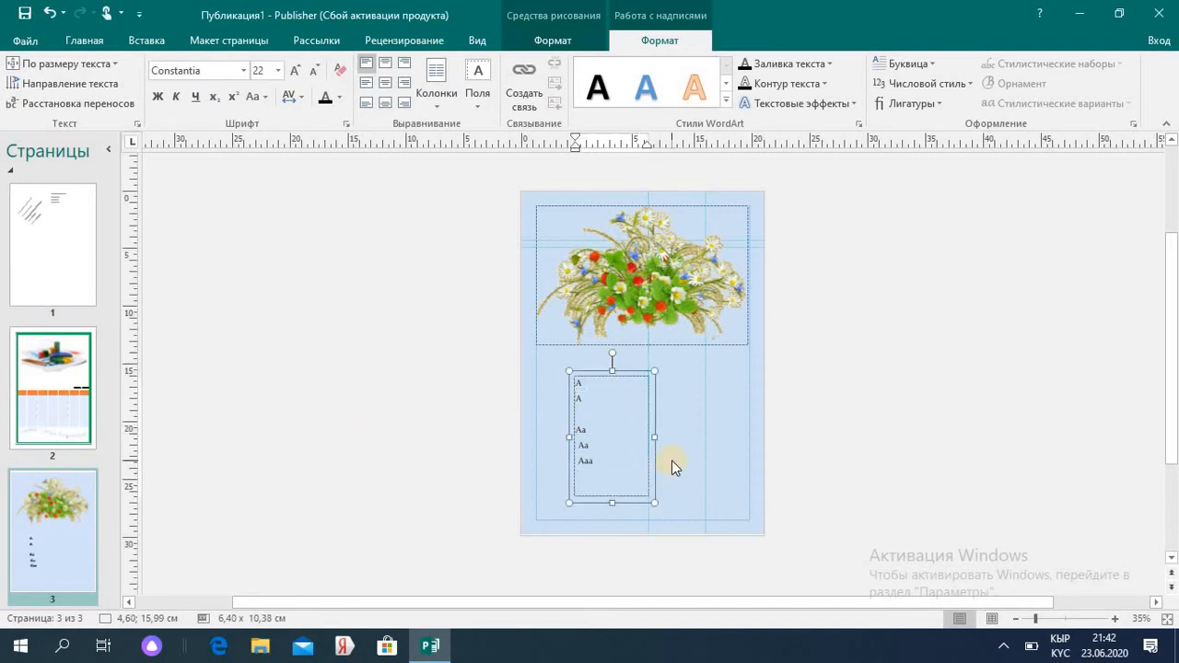
{"action": "left_click", "coordinate": [672, 461]}
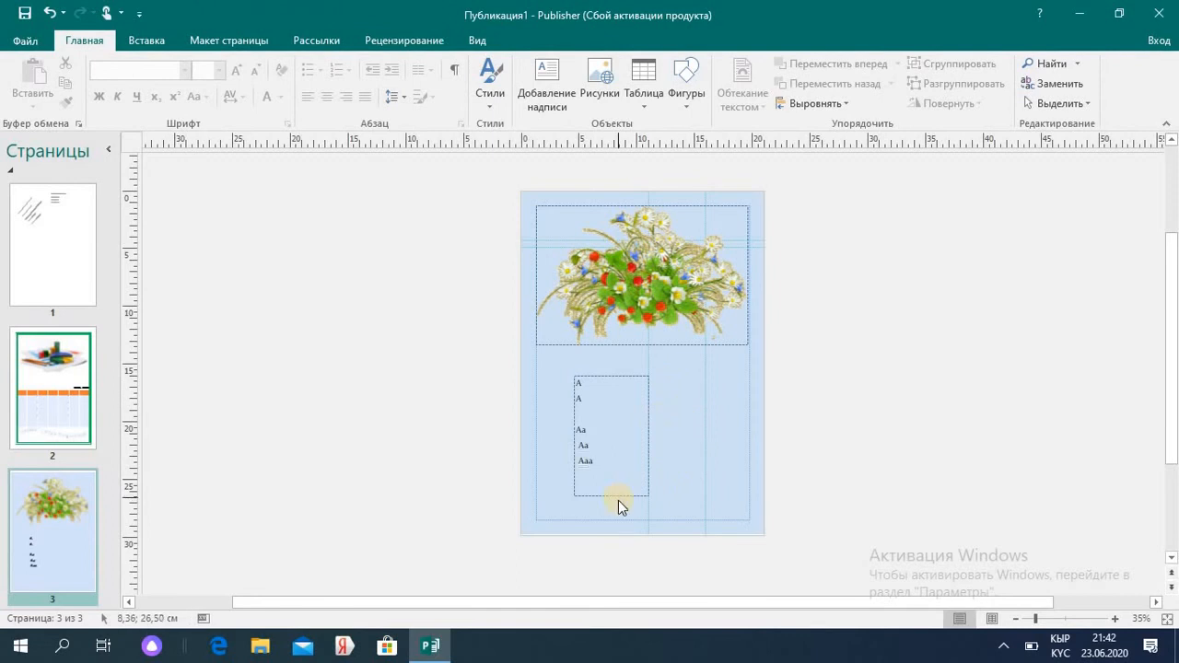
{"action": "left_click_drag", "start_coordinate": [619, 498], "coordinate": [591, 489]}
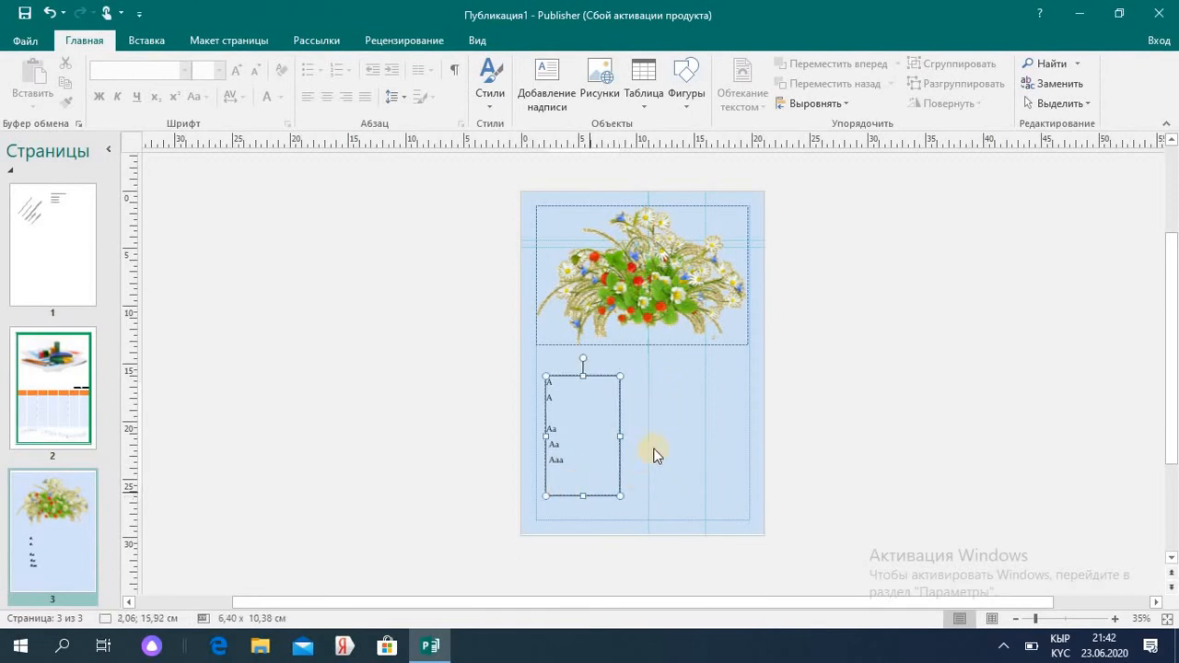
{"action": "left_click", "coordinate": [670, 439]}
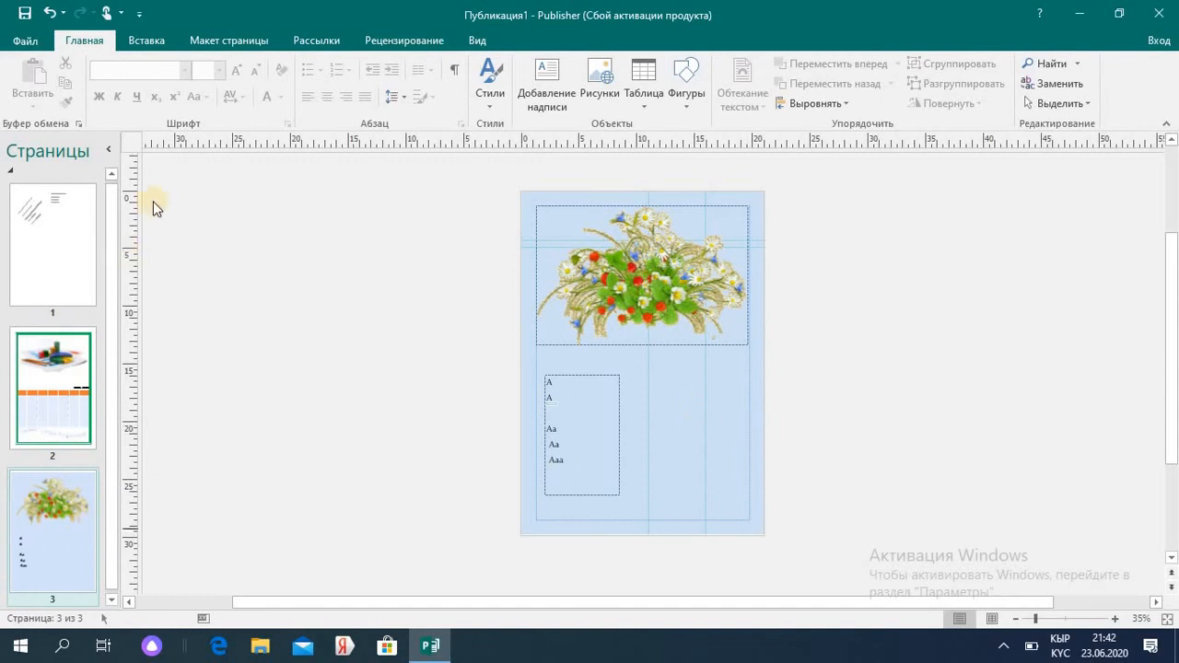
Insert a blank fourth page after page 3
{"action": "left_click", "coordinate": [146, 40]}
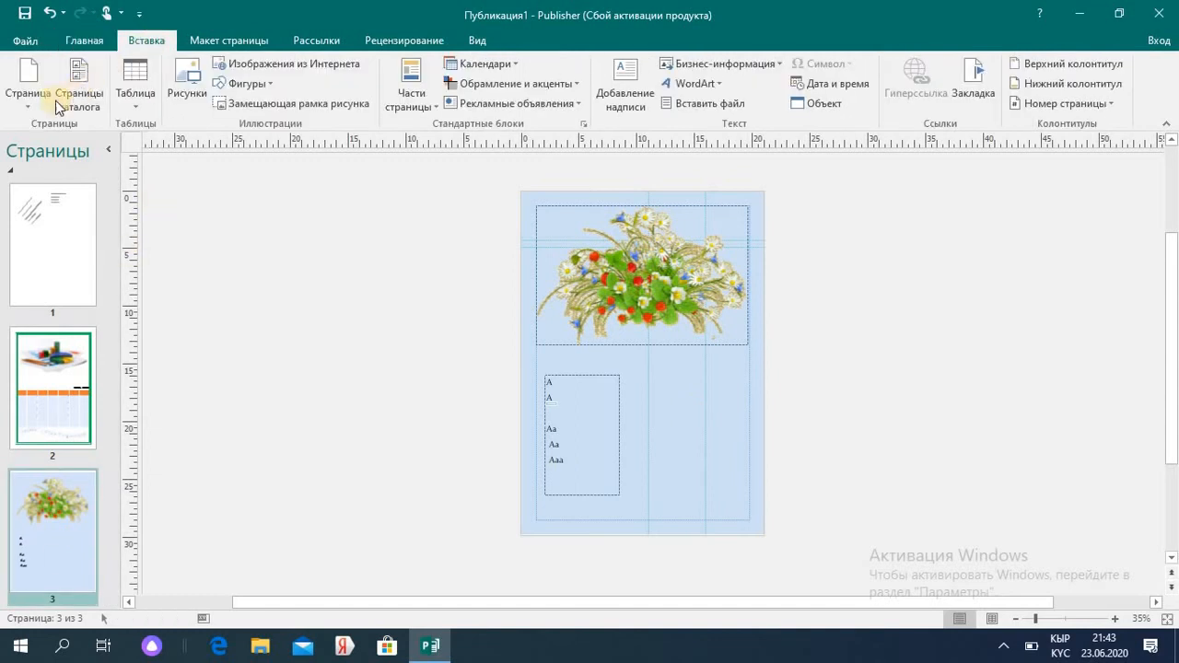
{"action": "left_click", "coordinate": [26, 96]}
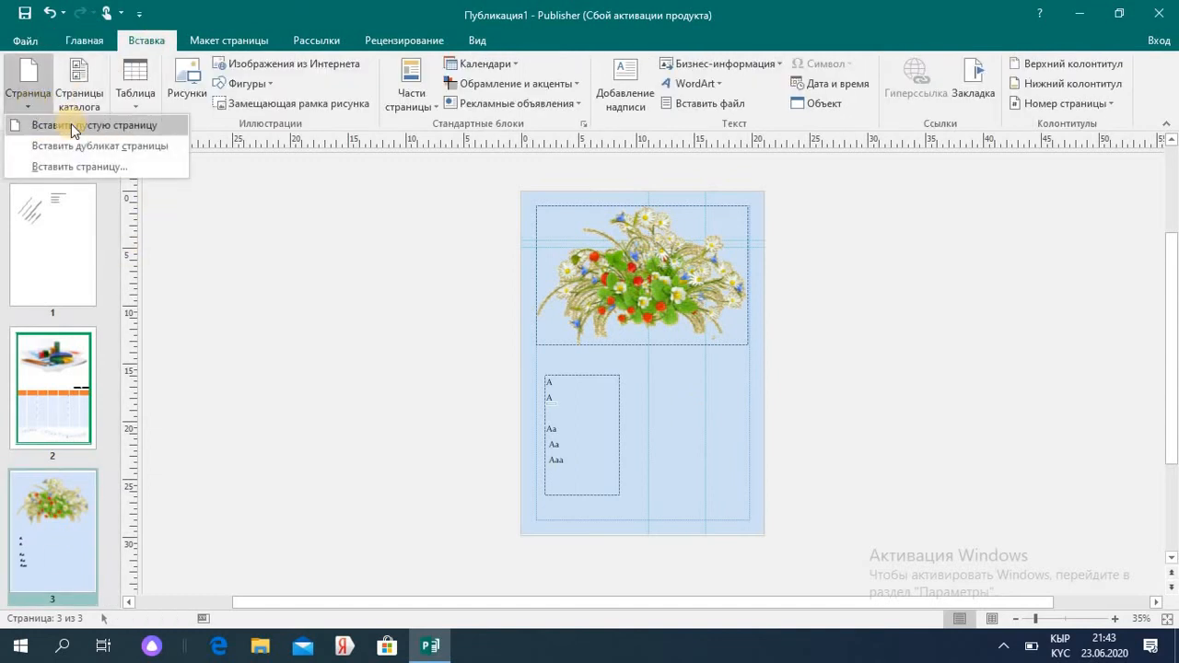
{"action": "left_click", "coordinate": [71, 123]}
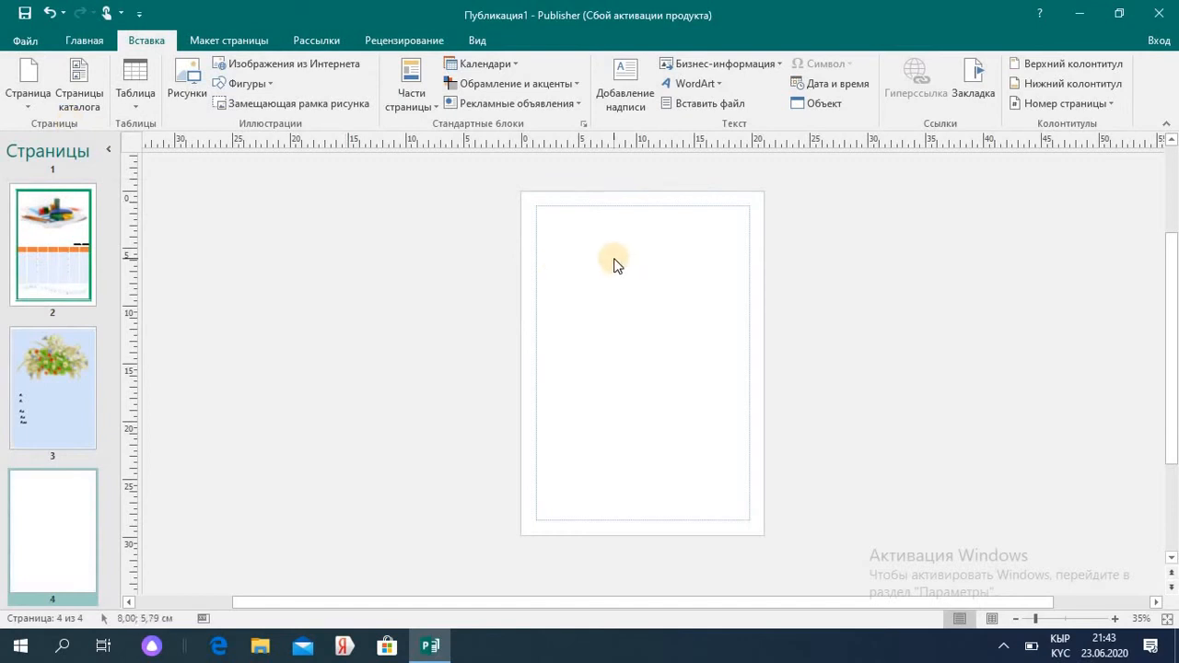
Fill the background of page 4 with the sunflower picture file гк6
{"action": "left_click", "coordinate": [226, 40]}
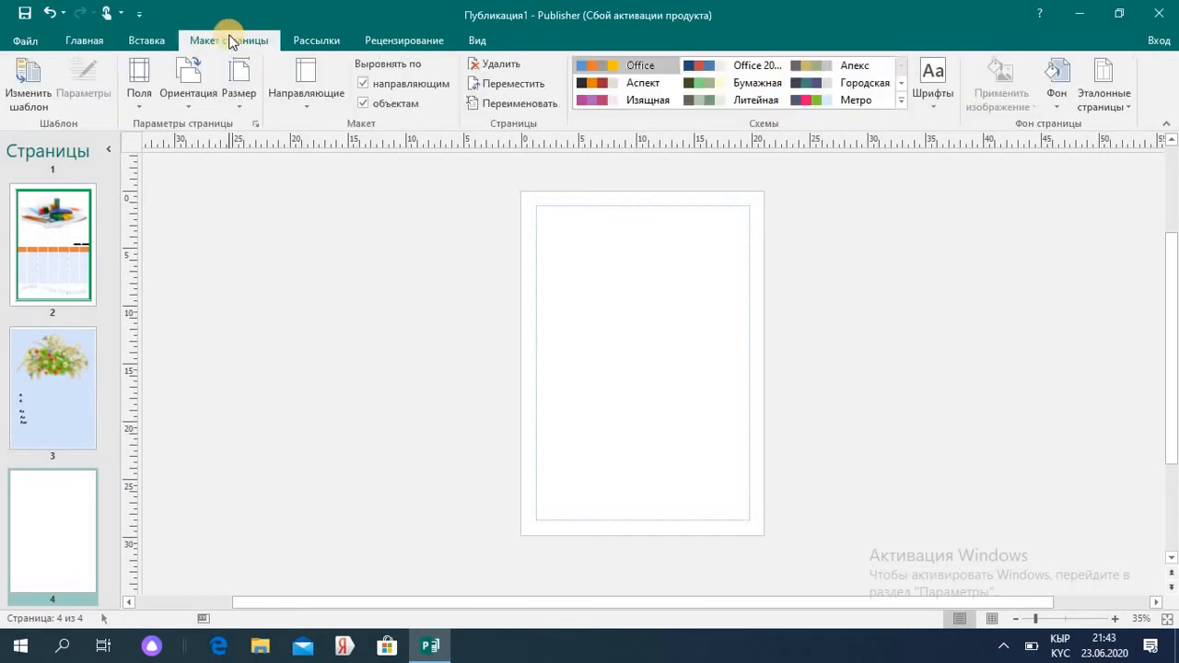
{"action": "left_click", "coordinate": [1056, 92]}
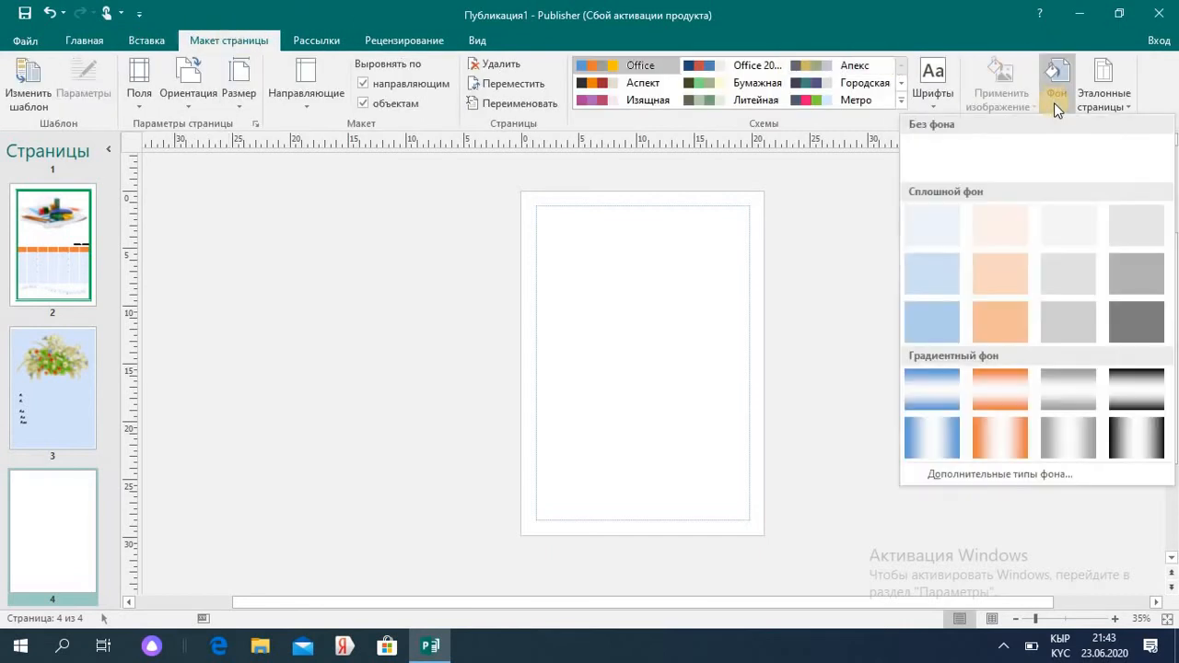
{"action": "left_click", "coordinate": [1029, 472]}
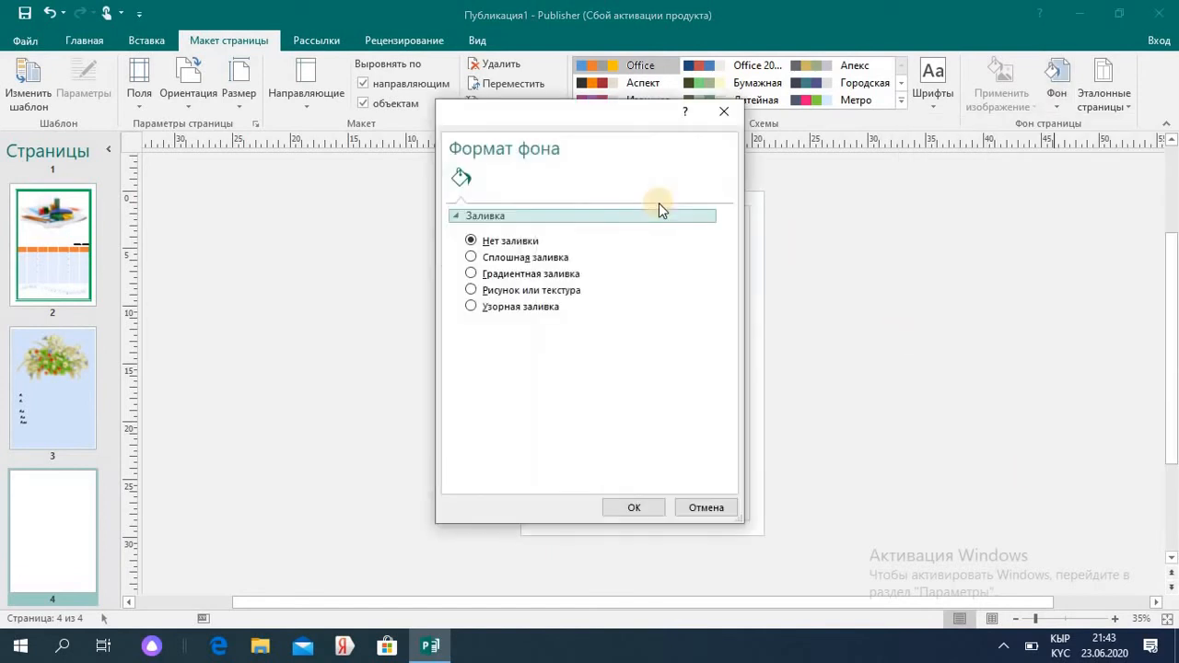
{"action": "left_click", "coordinate": [471, 291]}
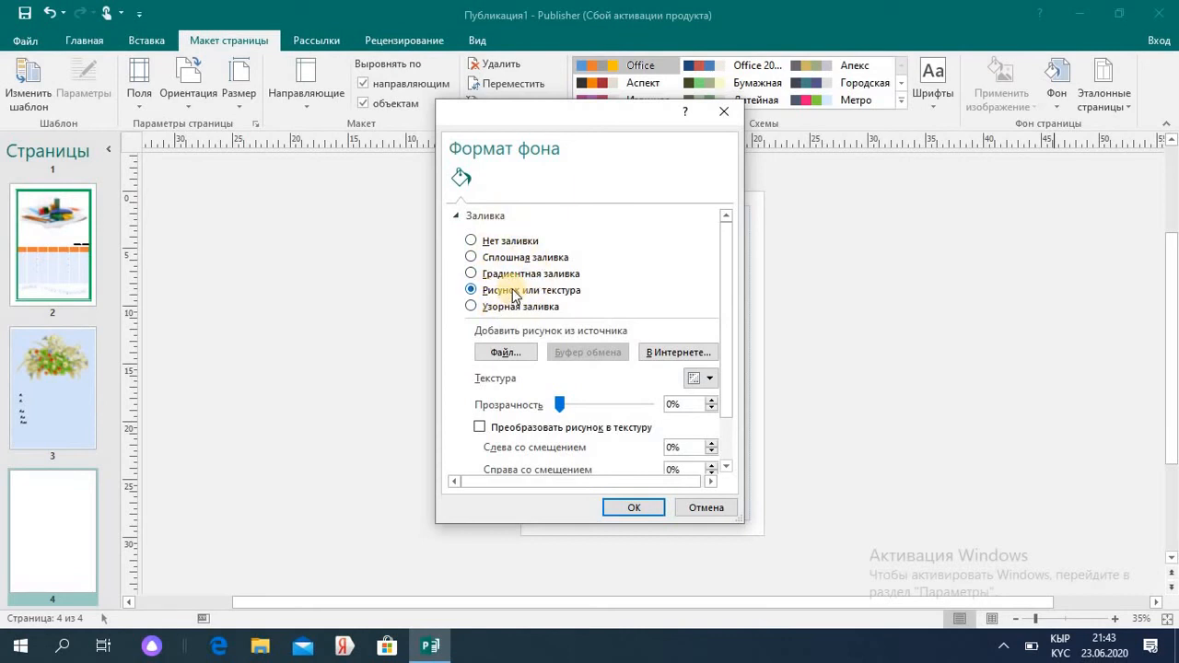
{"action": "left_click", "coordinate": [503, 352]}
{"action": "left_click", "coordinate": [506, 353]}
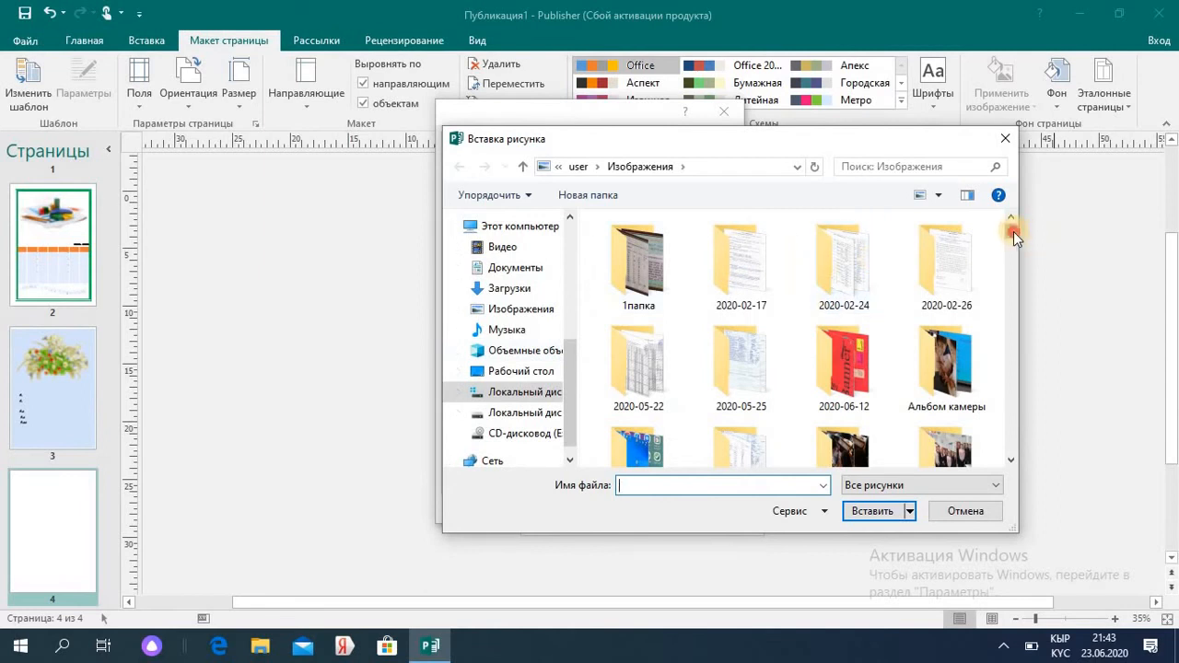
{"action": "left_click_drag", "start_coordinate": [1013, 231], "coordinate": [1020, 324]}
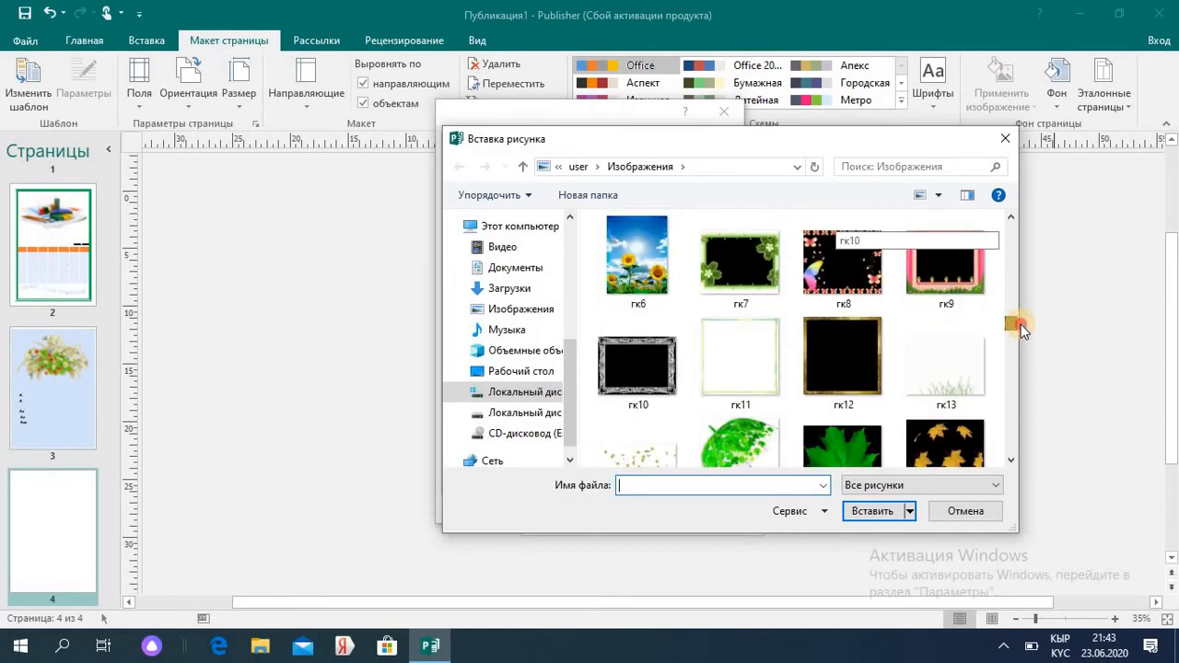
{"action": "double_click", "coordinate": [642, 250]}
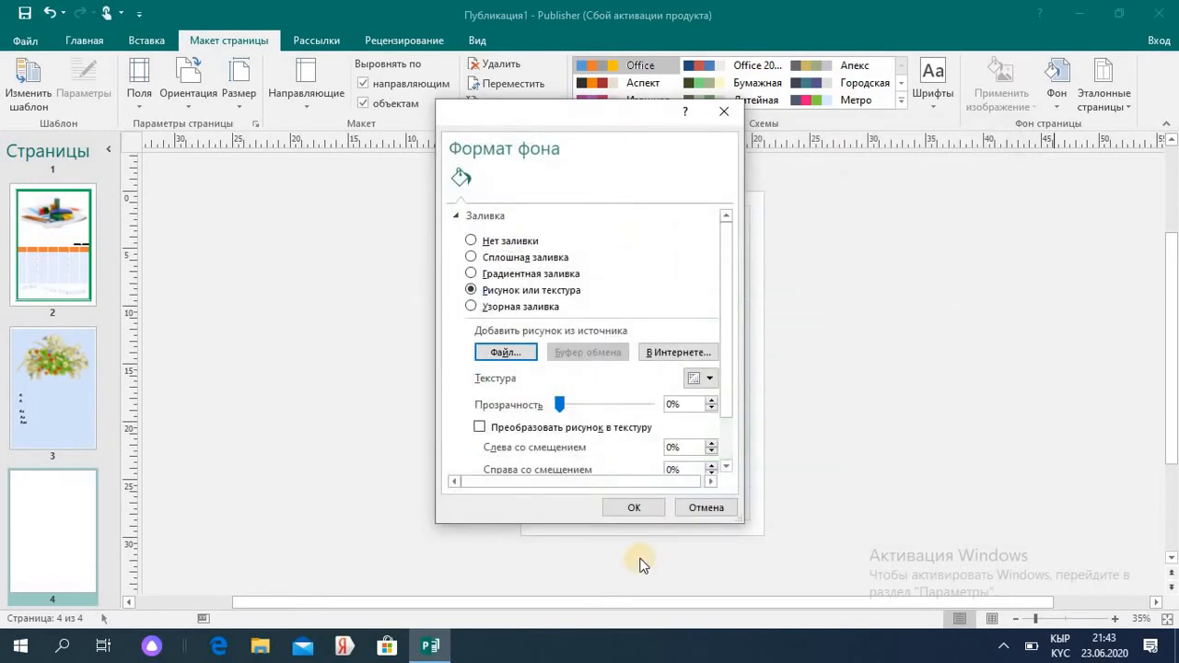
{"action": "left_click", "coordinate": [642, 510]}
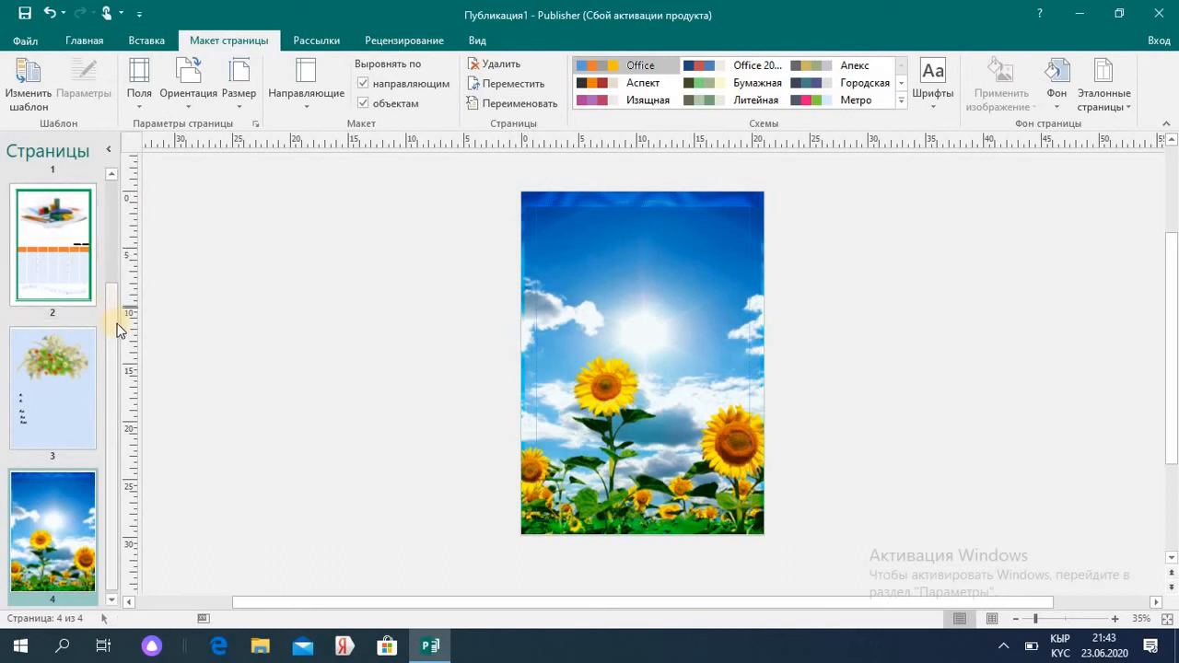
Insert a 3×3 table on page 4, place it at about 3.21; 4.83 cm and resize it to about 14.19 × 8.80 cm
{"action": "left_click_drag", "start_coordinate": [114, 311], "coordinate": [112, 422]}
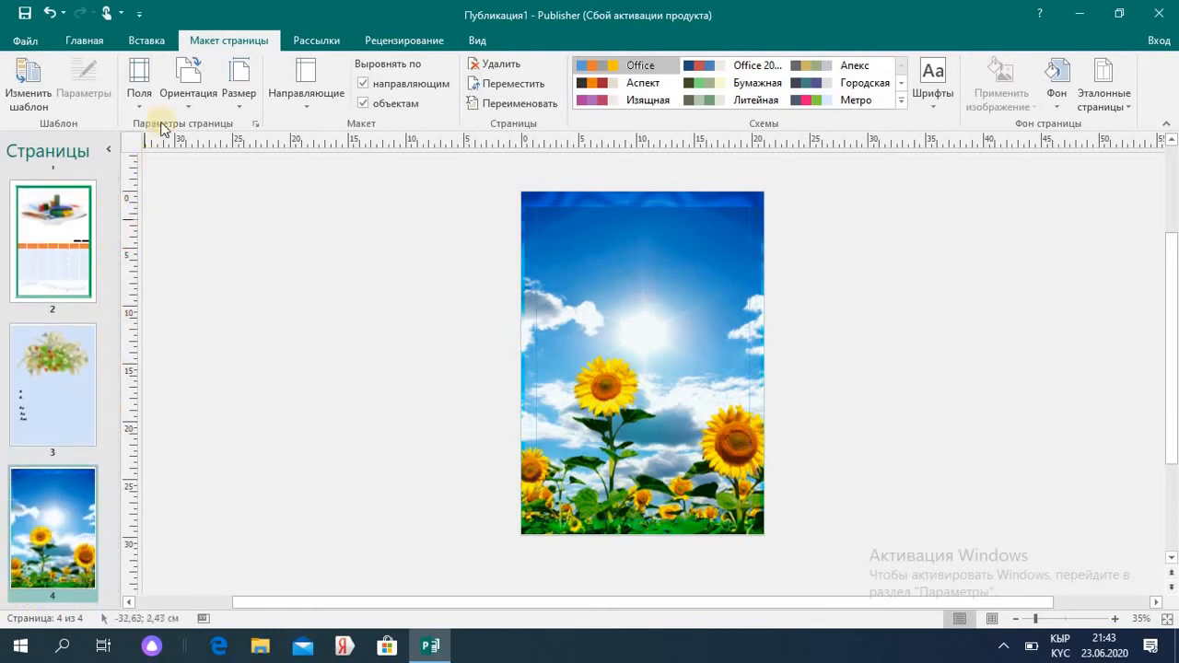
{"action": "left_click", "coordinate": [144, 39]}
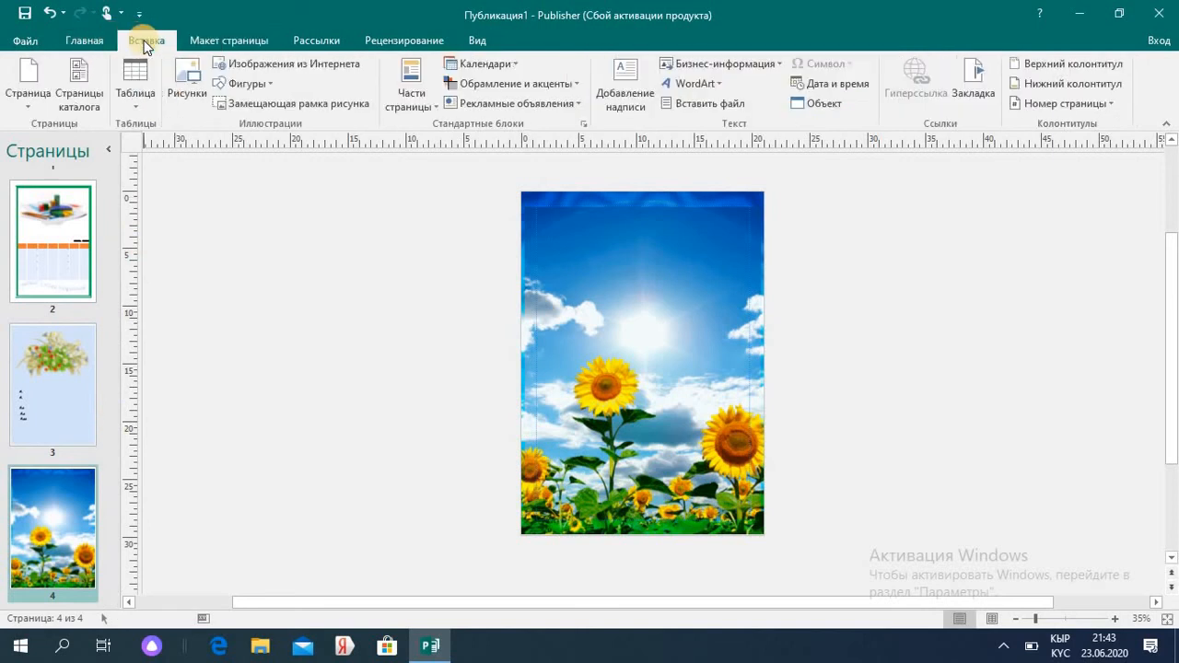
{"action": "left_click", "coordinate": [135, 109]}
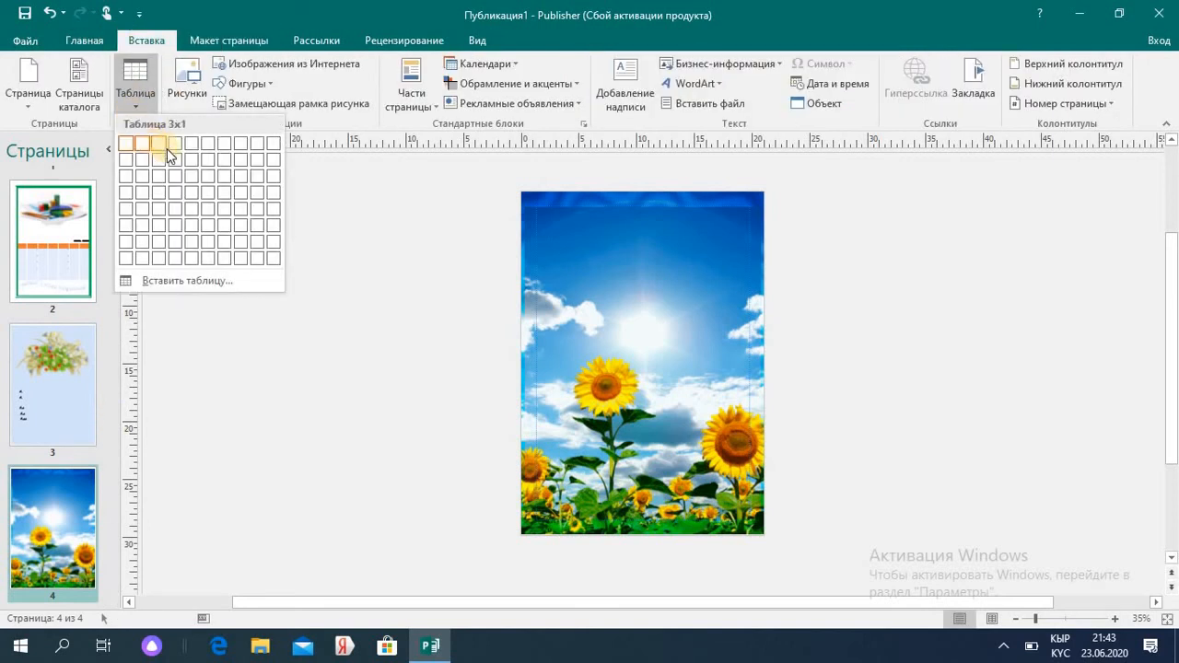
{"action": "left_click", "coordinate": [164, 174]}
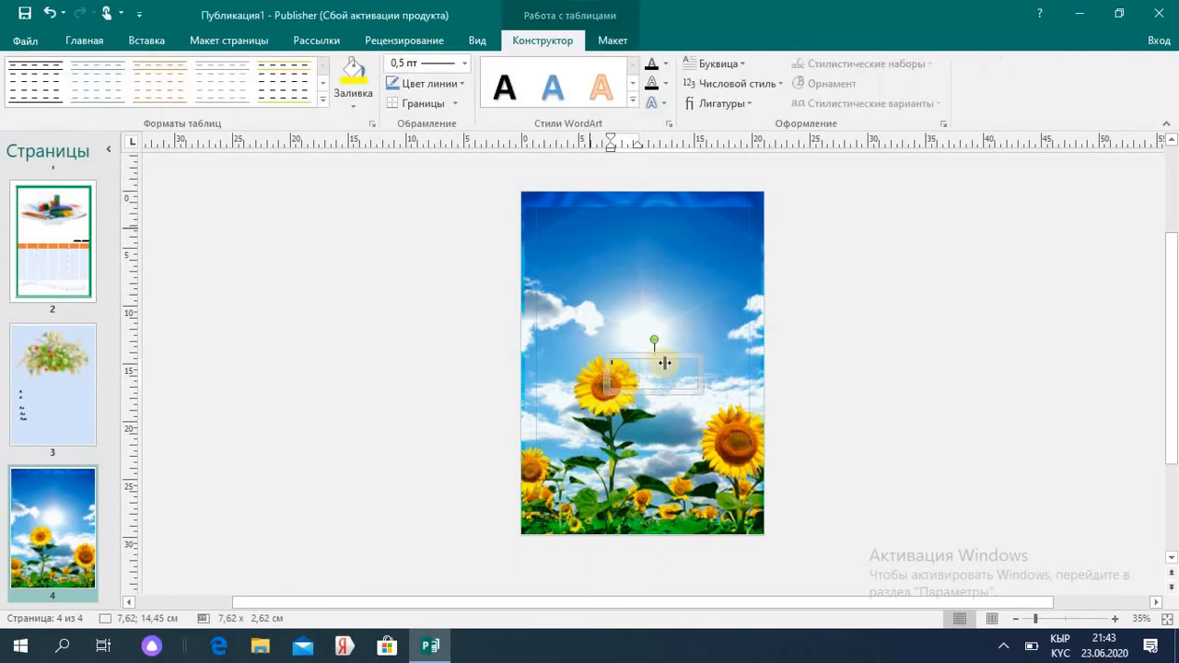
{"action": "left_click_drag", "start_coordinate": [658, 361], "coordinate": [596, 244]}
{"action": "left_click_drag", "start_coordinate": [607, 308], "coordinate": [554, 311]}
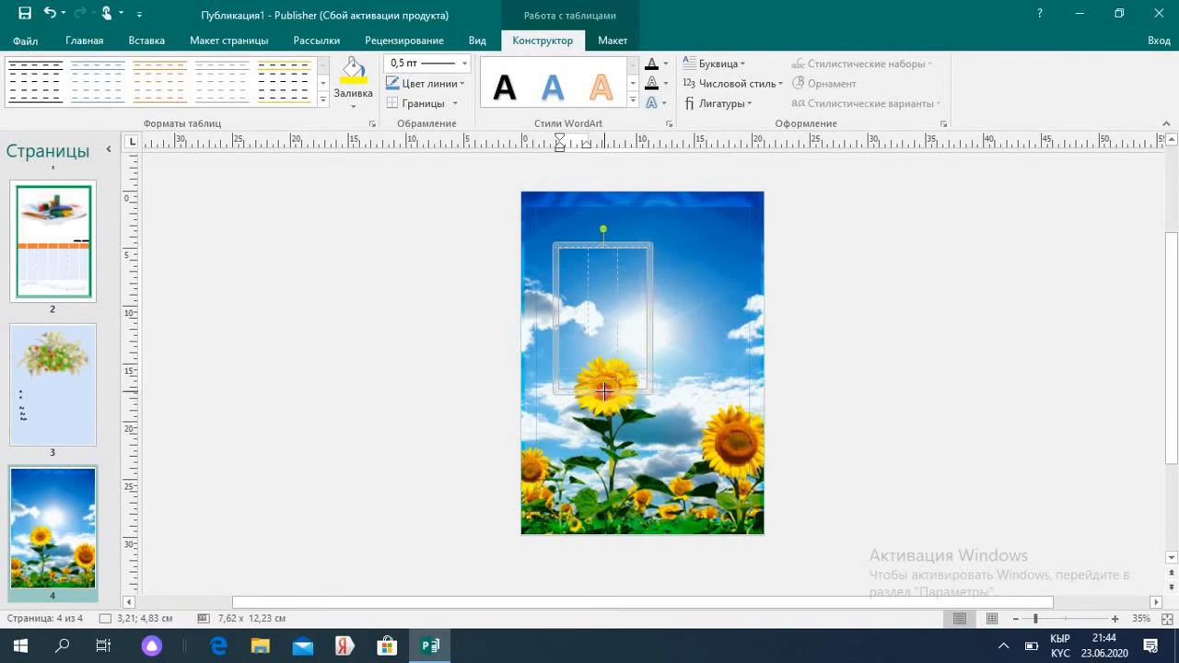
{"action": "left_click_drag", "start_coordinate": [603, 392], "coordinate": [603, 353]}
{"action": "left_click_drag", "start_coordinate": [650, 301], "coordinate": [727, 287]}
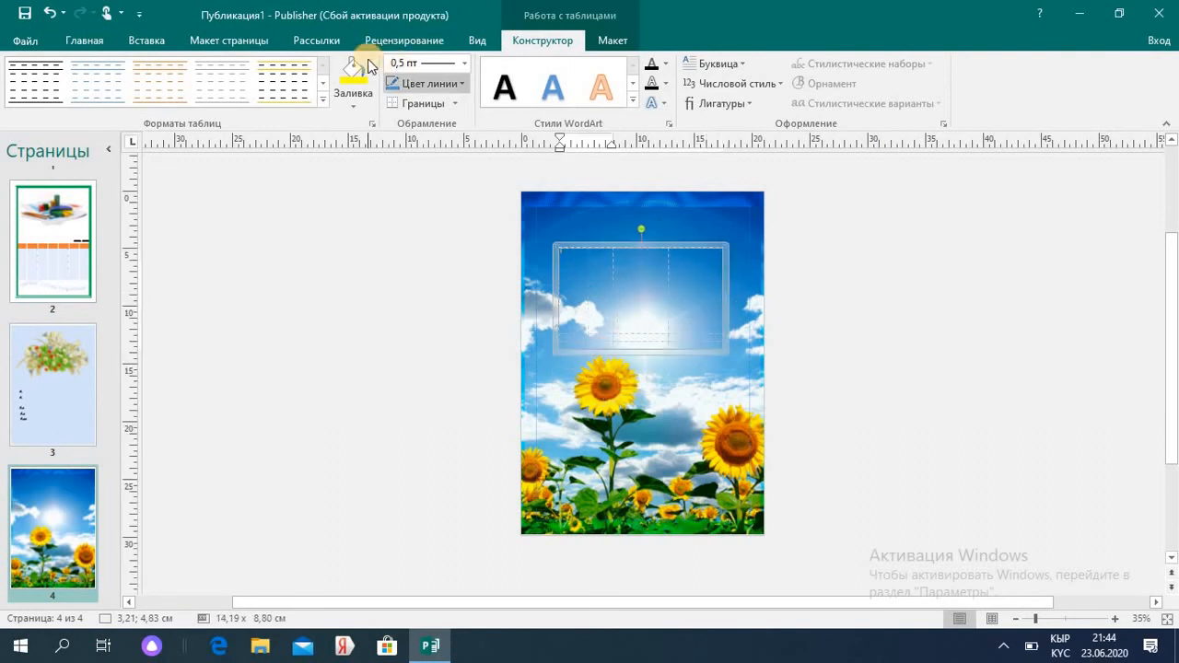
Apply the black table format with a solid header row and add all borders to the first cell
{"action": "left_click", "coordinate": [325, 107]}
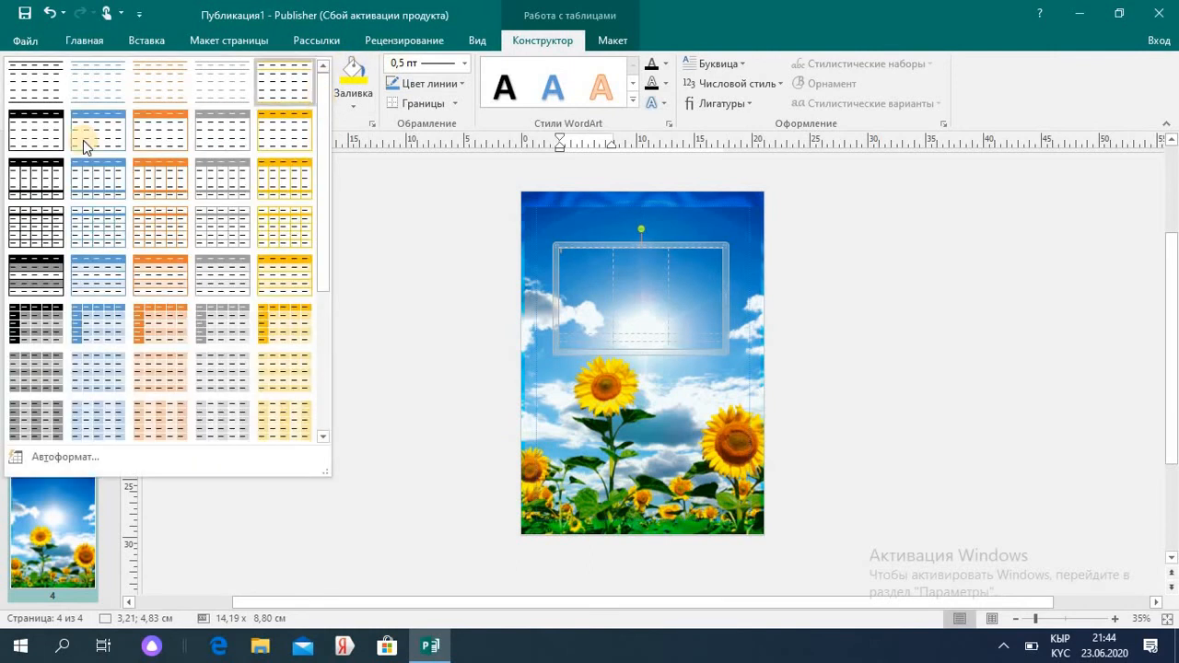
{"action": "left_click", "coordinate": [53, 143]}
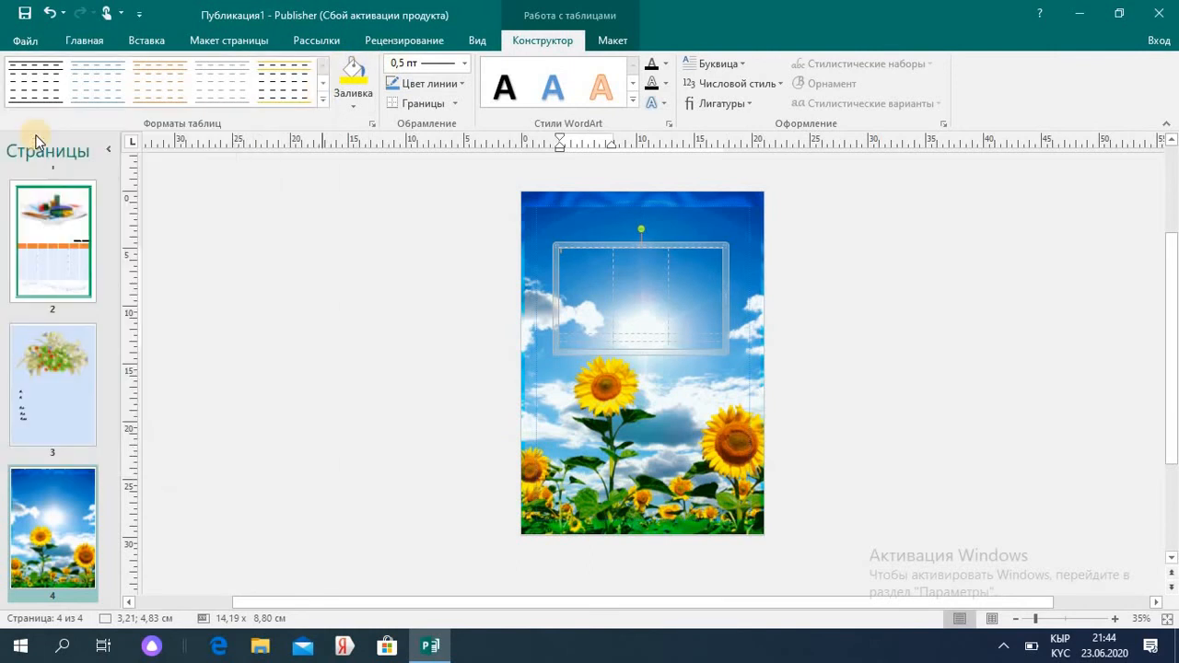
{"action": "left_click", "coordinate": [620, 286]}
{"action": "left_click", "coordinate": [594, 283]}
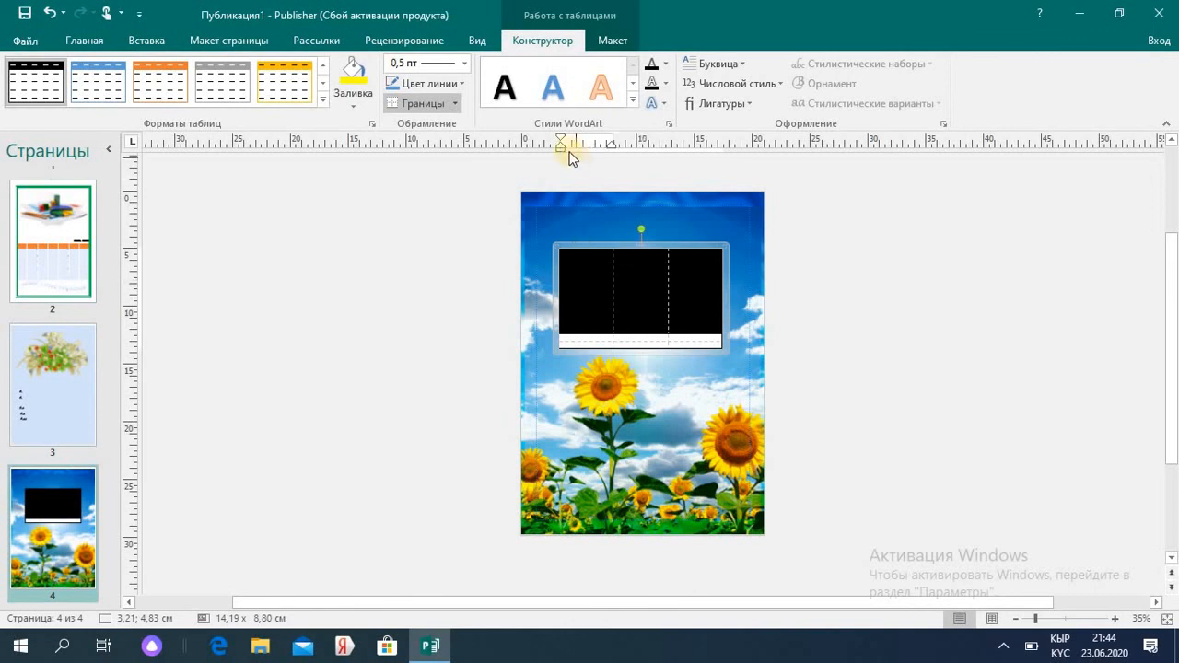
{"action": "left_click", "coordinate": [457, 103]}
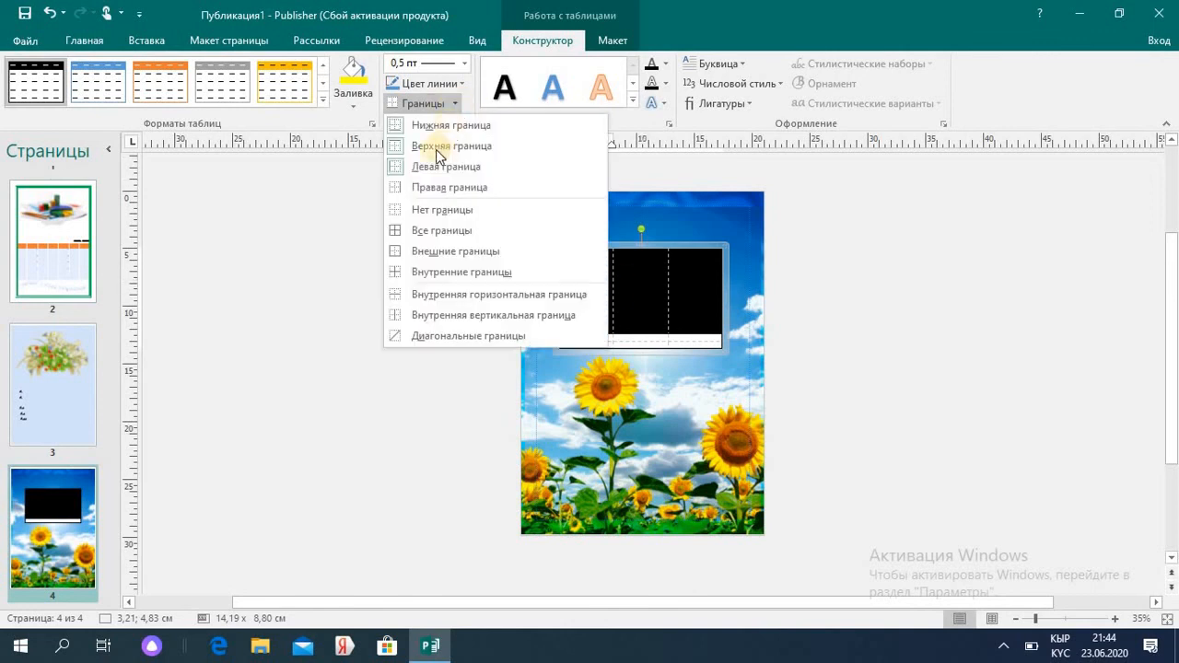
{"action": "left_click", "coordinate": [416, 230]}
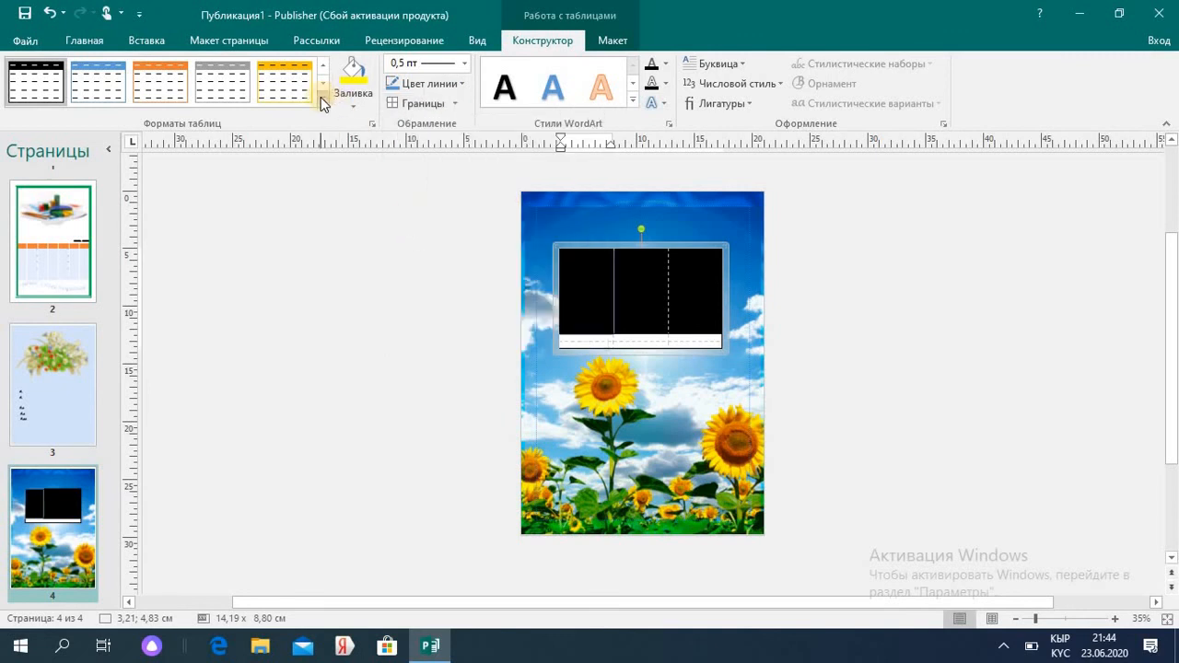
Apply the yellow gridded table format with a solid header row and remove the fill from the first header cell
{"action": "left_click", "coordinate": [322, 99]}
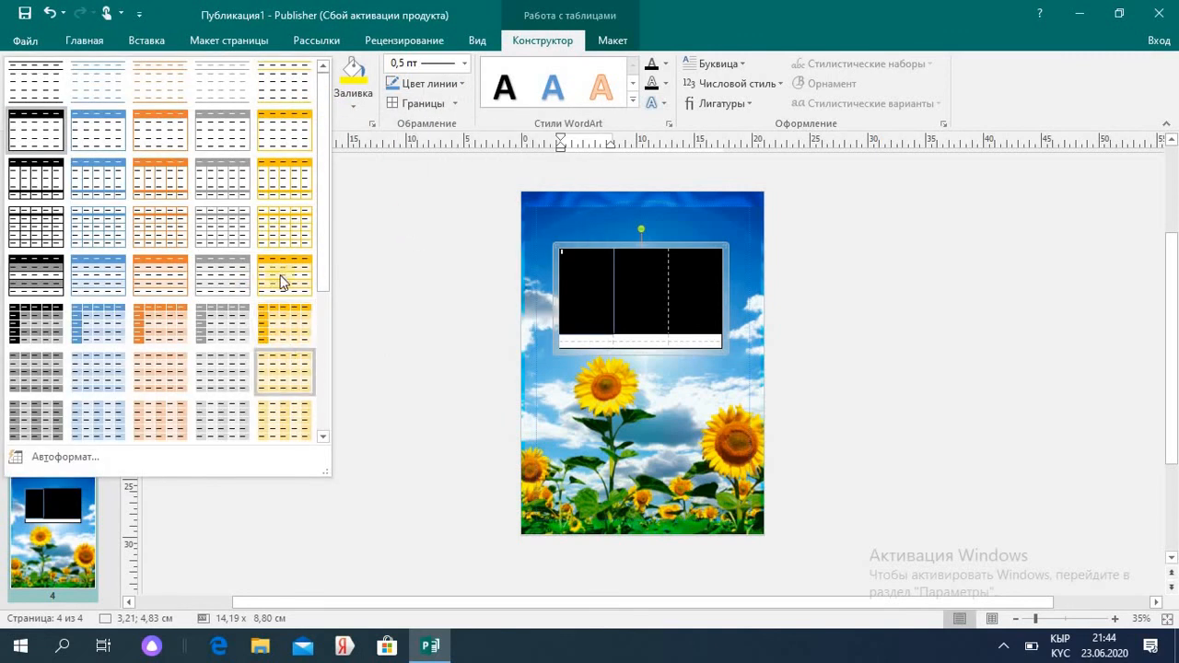
{"action": "left_click", "coordinate": [284, 175]}
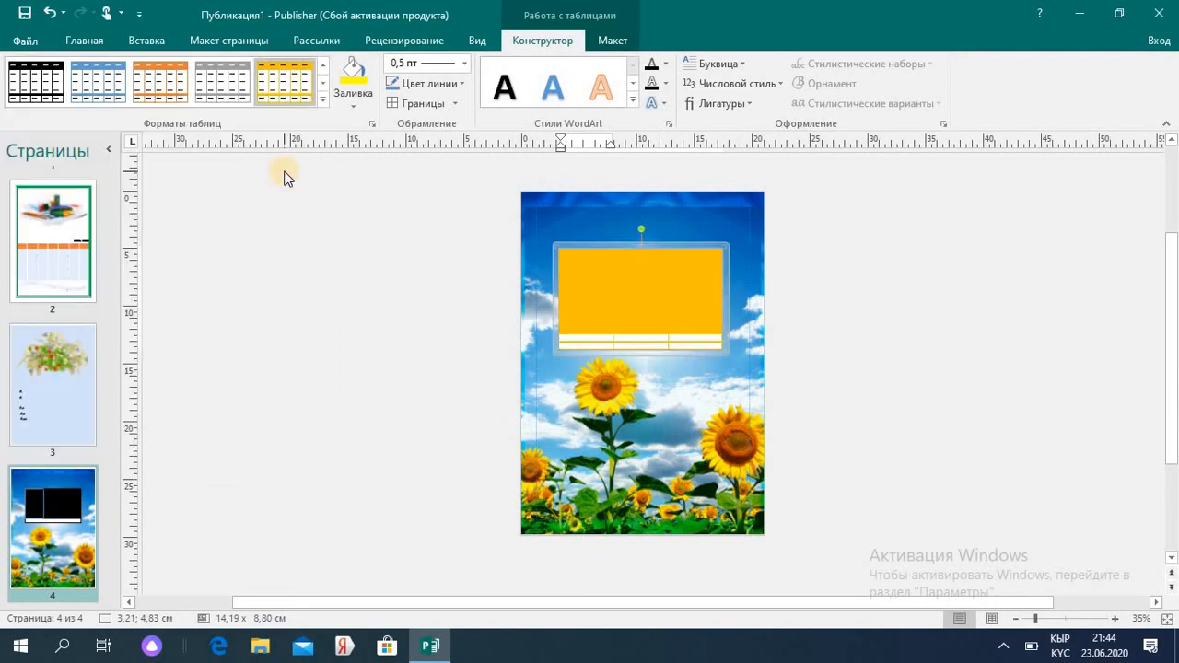
{"action": "left_click", "coordinate": [651, 317]}
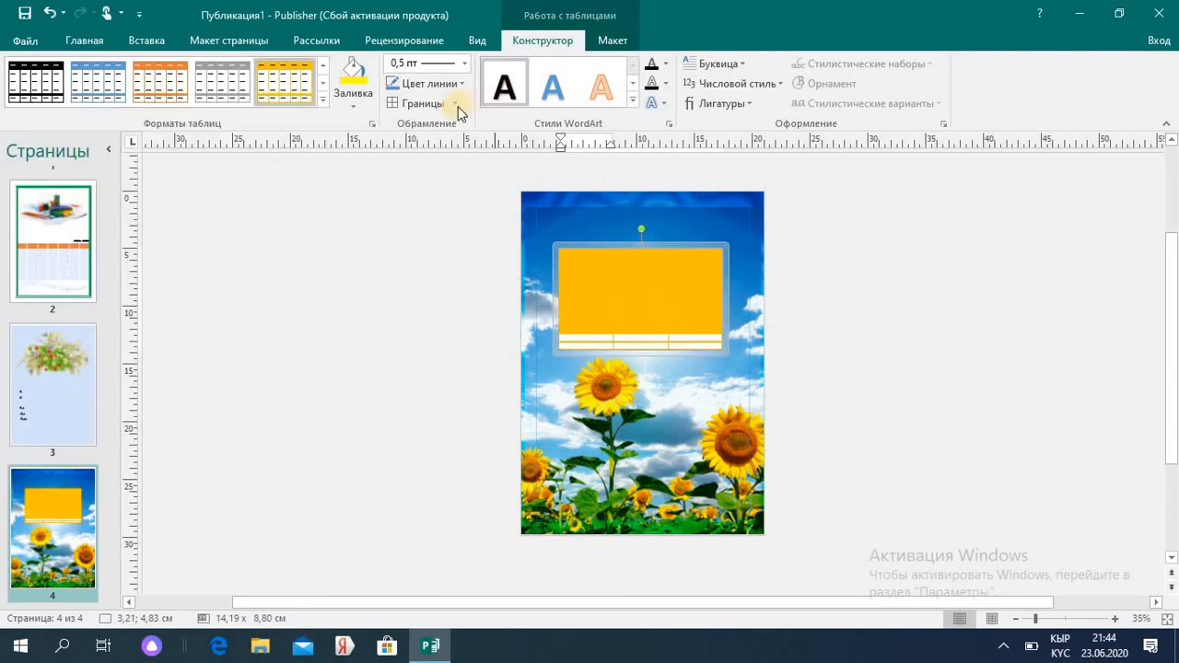
{"action": "left_click", "coordinate": [357, 104]}
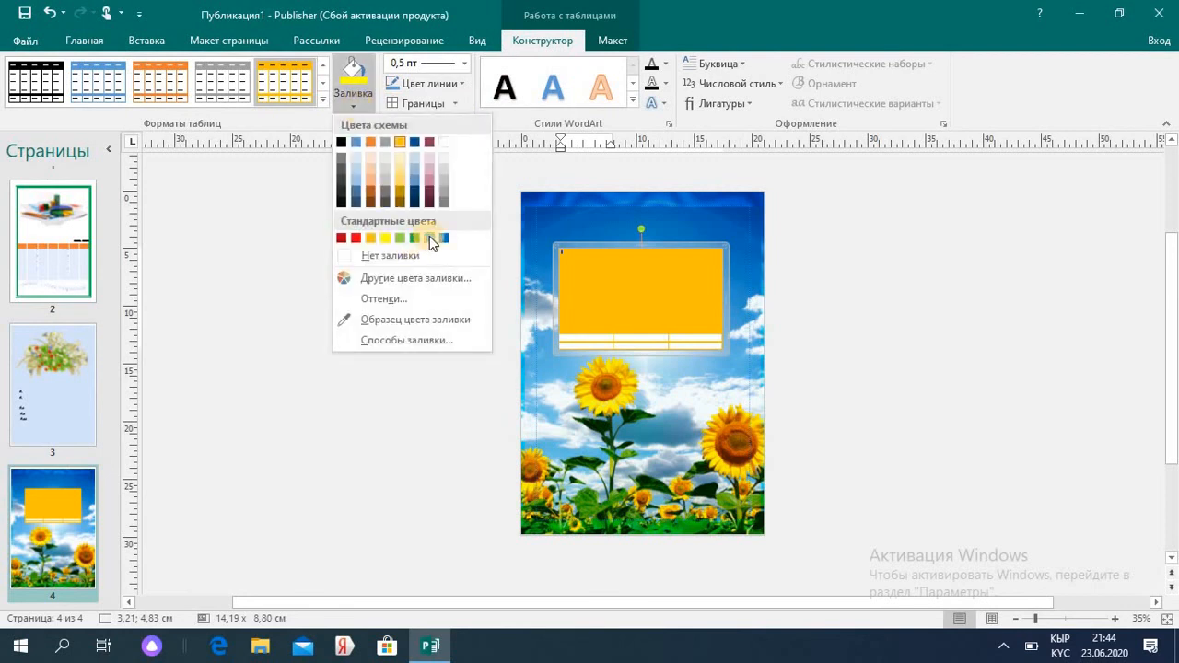
{"action": "left_click", "coordinate": [348, 254]}
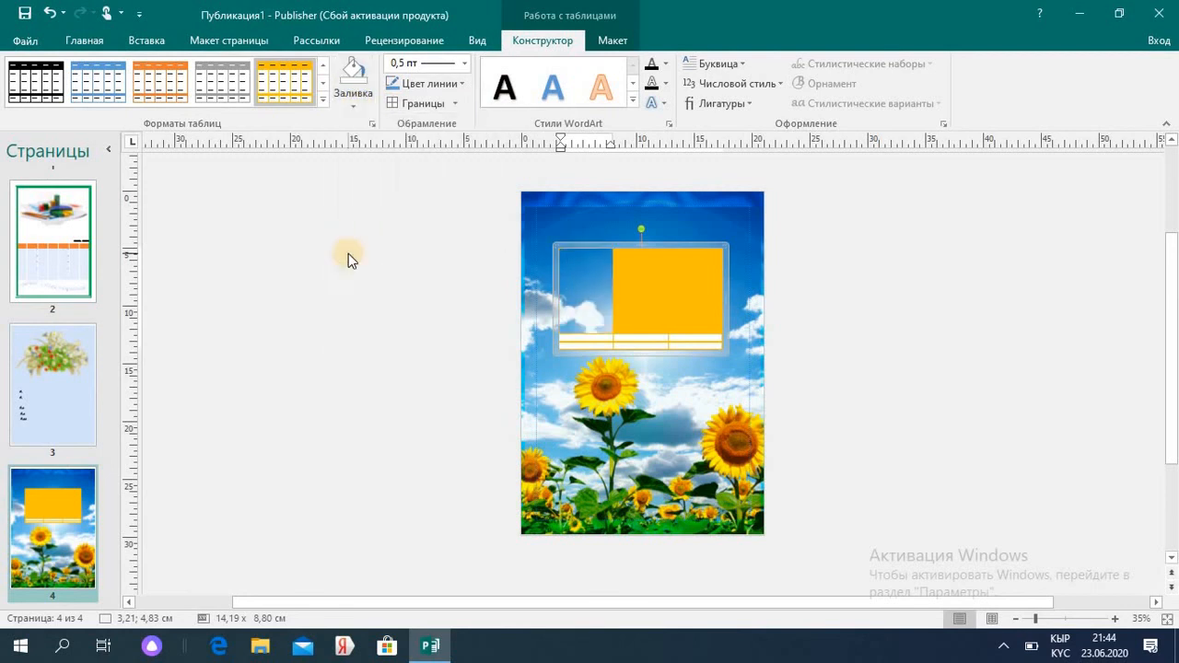
Enter short sample text in the second and third header cells of the table
{"action": "left_click", "coordinate": [647, 296]}
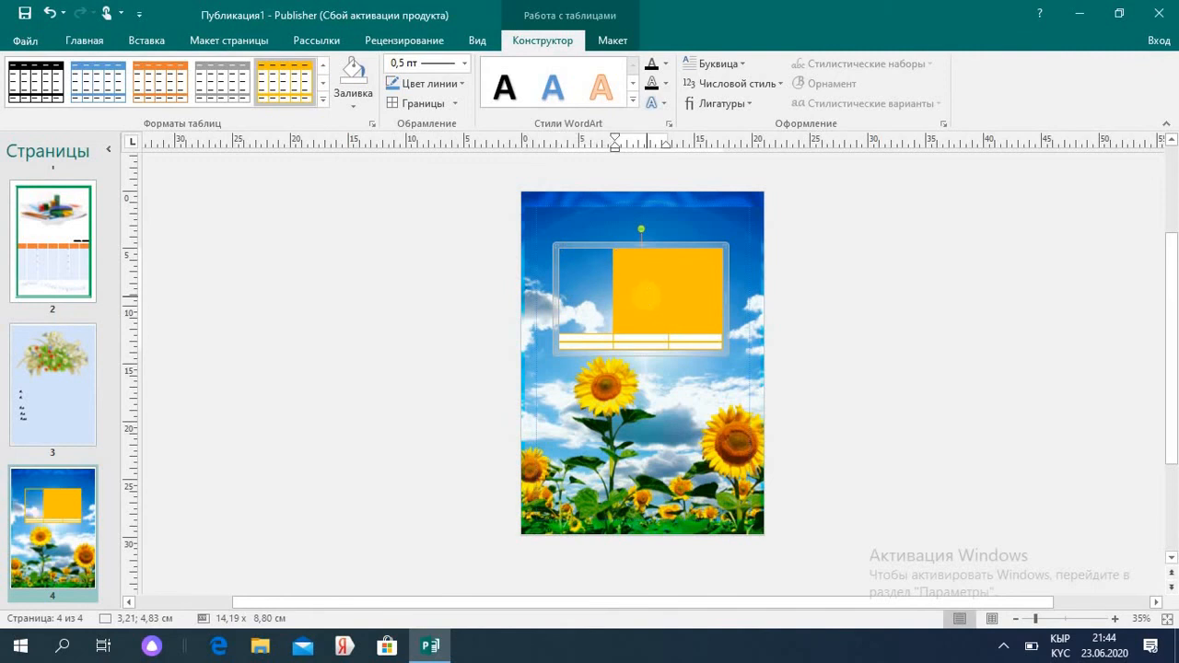
{"action": "left_click", "coordinate": [690, 290]}
{"action": "left_click", "coordinate": [78, 498]}
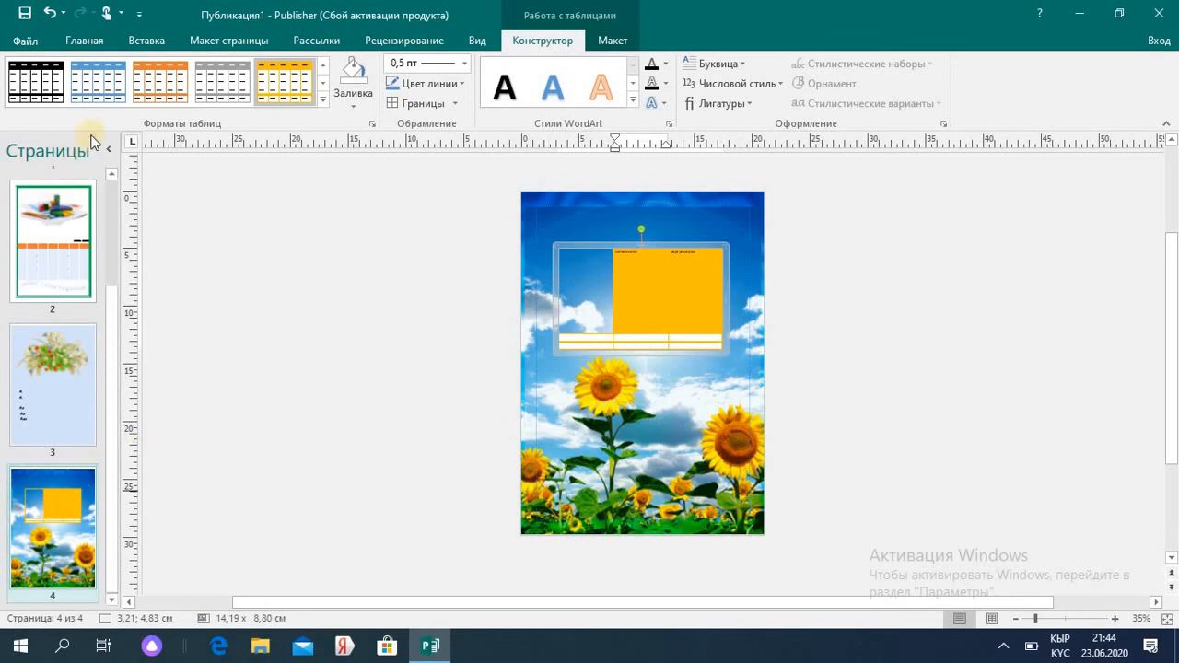
Insert a blank fifth page after page 4
{"action": "left_click", "coordinate": [146, 39]}
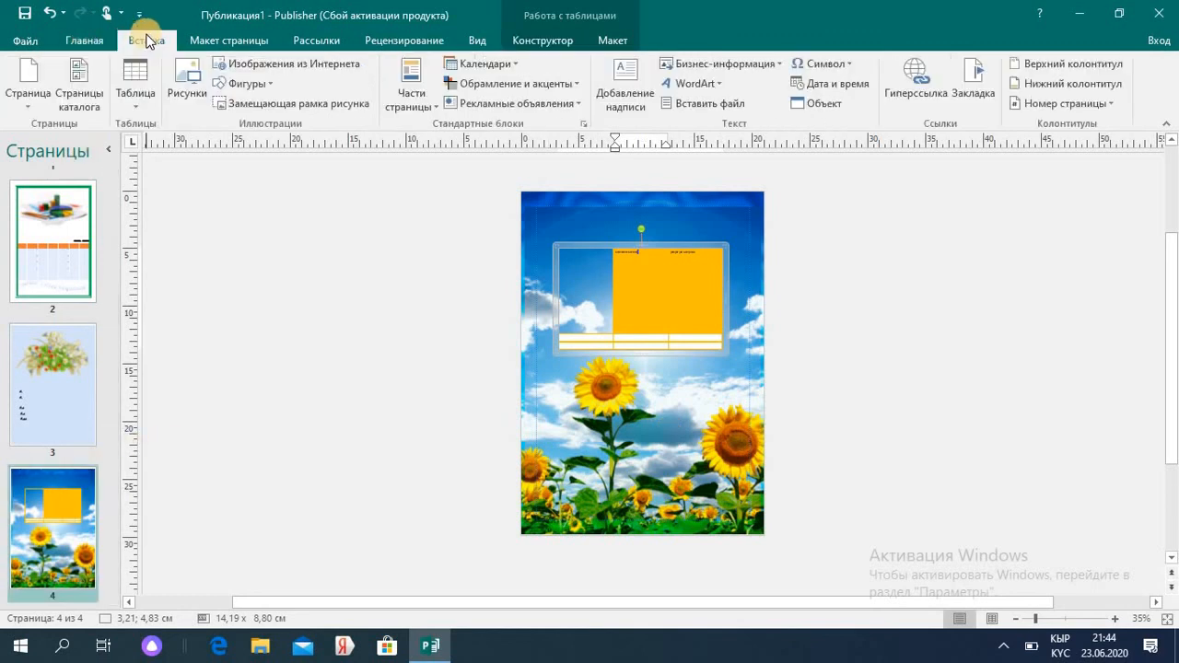
{"action": "left_click", "coordinate": [31, 113]}
{"action": "left_click", "coordinate": [50, 122]}
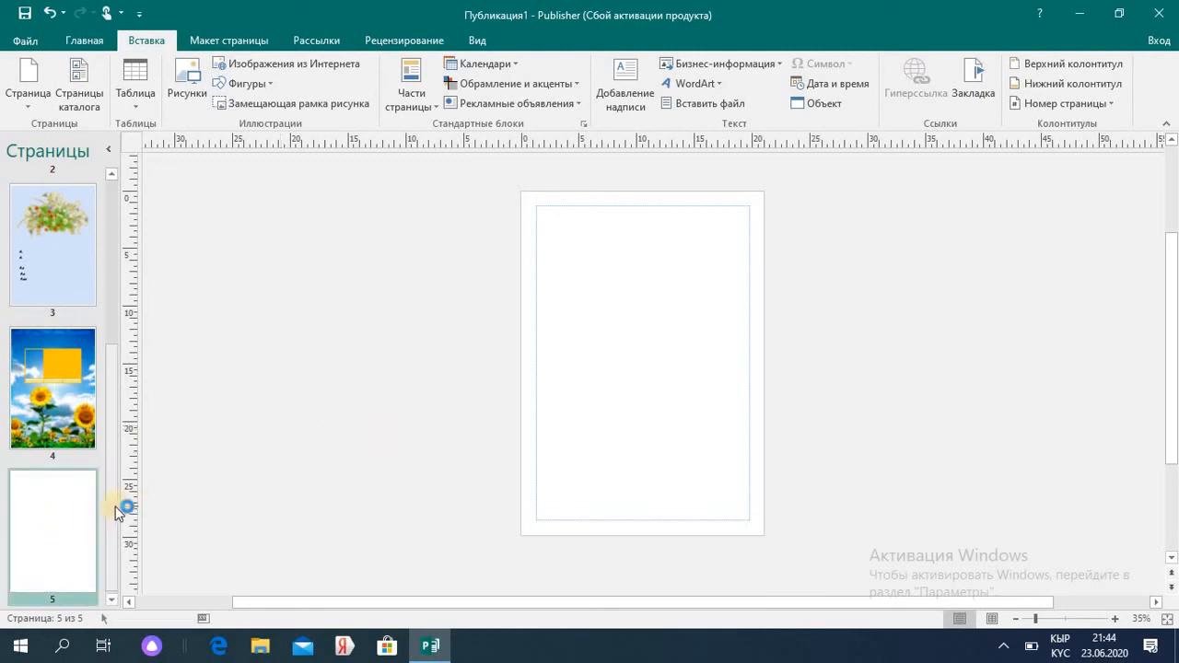
Insert blue wave-style WordArt with the text РАХМАТ on page 5
{"action": "left_click", "coordinate": [717, 85]}
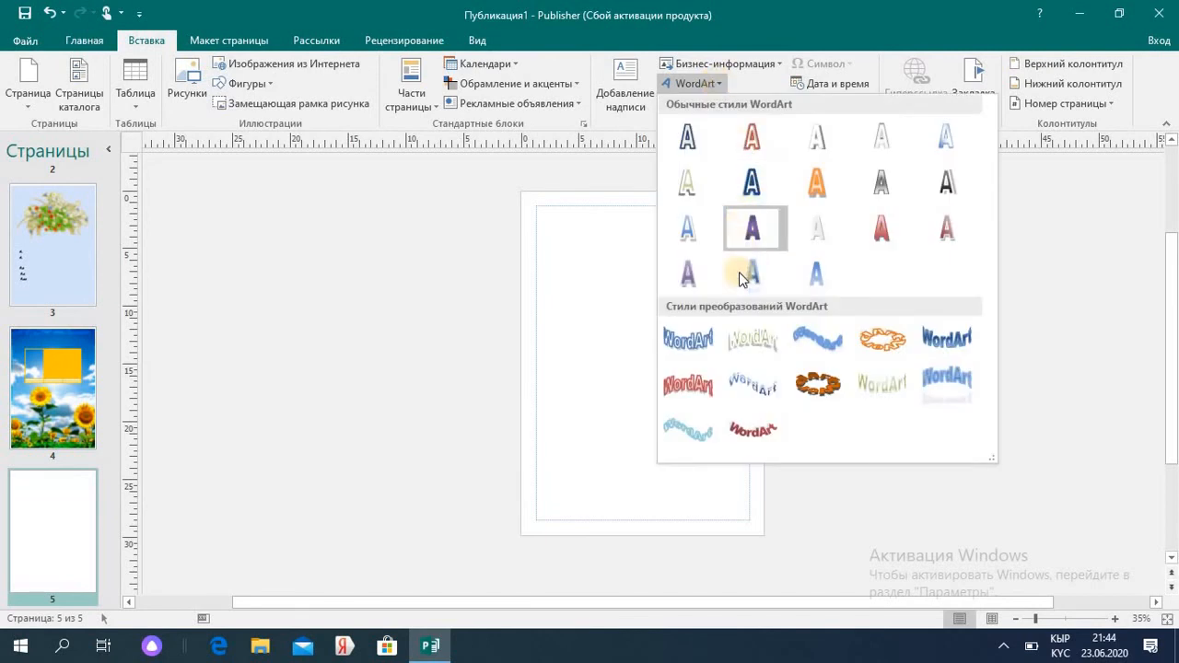
{"action": "left_click", "coordinate": [818, 339]}
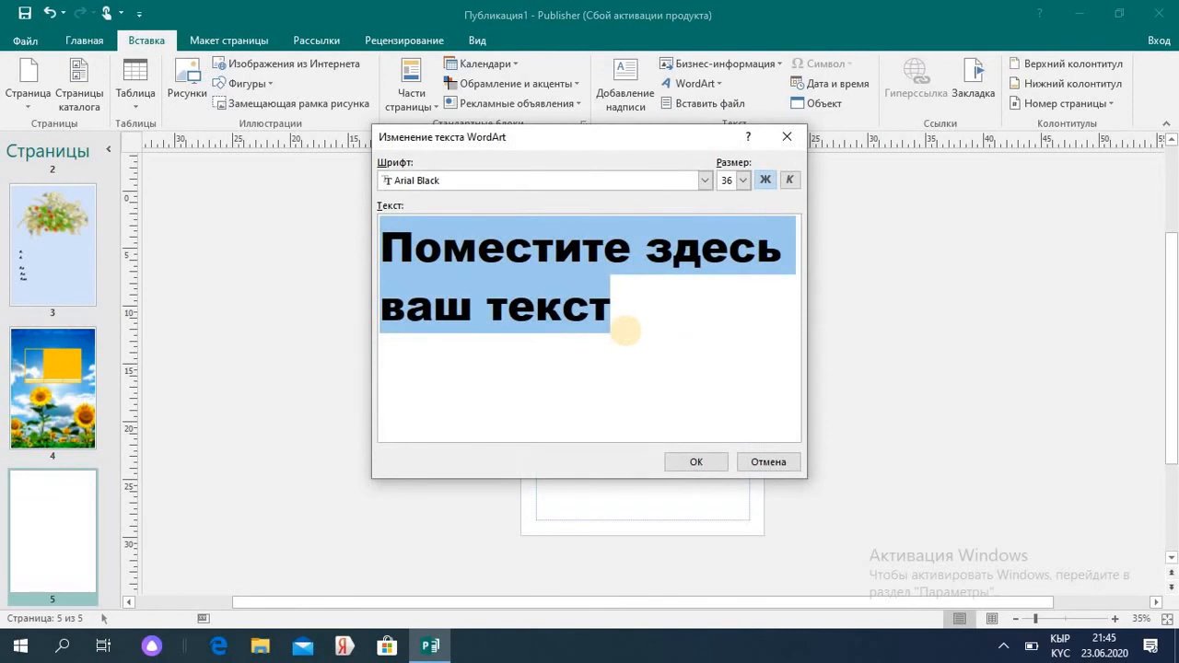
{"action": "key", "text": "BackSpace"}
{"action": "type", "text": "РАХМАТ"}
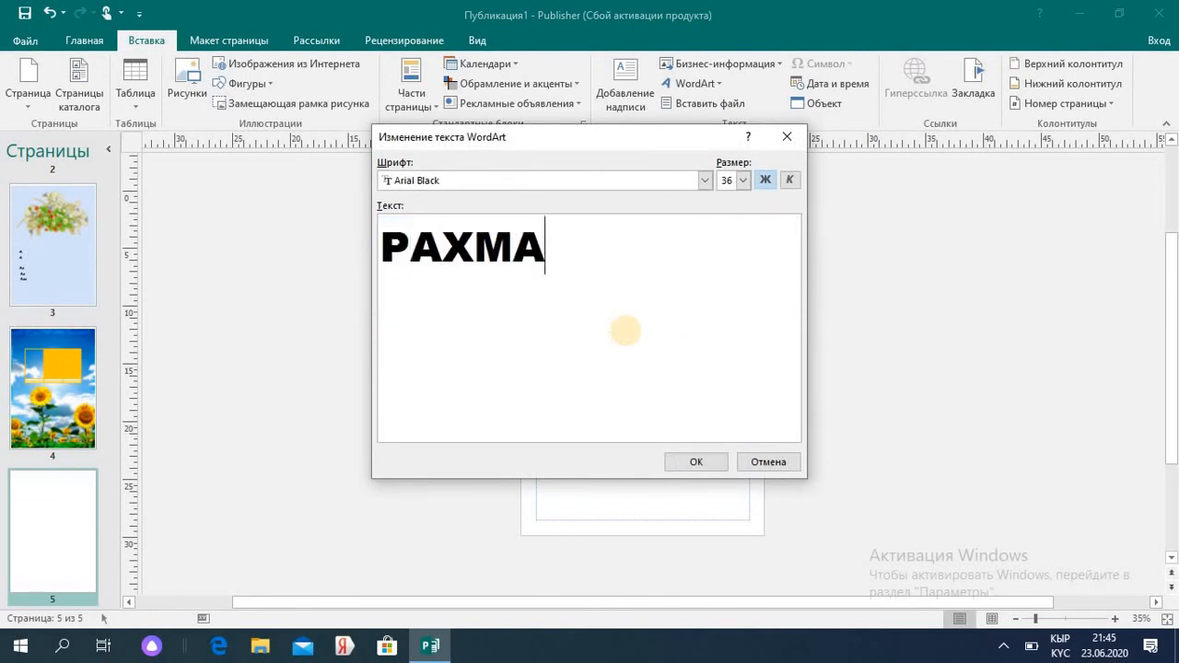
{"action": "left_click", "coordinate": [697, 462]}
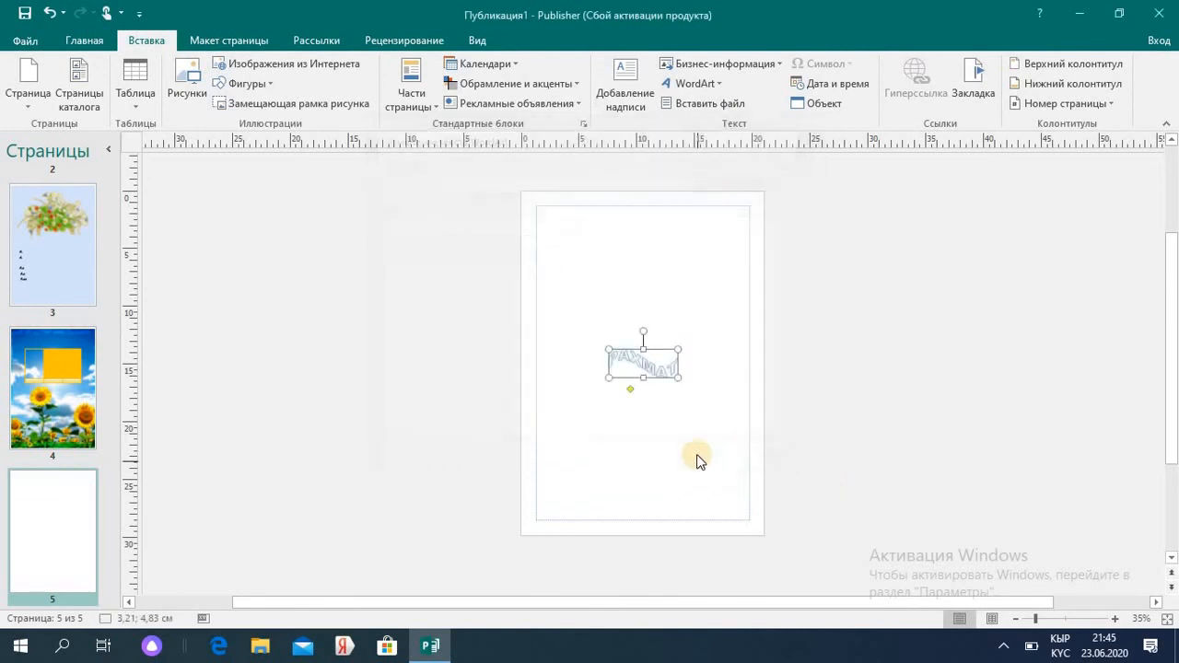
Rotate the РАХМАТ WordArt counterclockwise, stretch it to about 22.61 × 7.74 cm and place it diagonally across the page
{"action": "left_click_drag", "start_coordinate": [677, 377], "coordinate": [737, 439]}
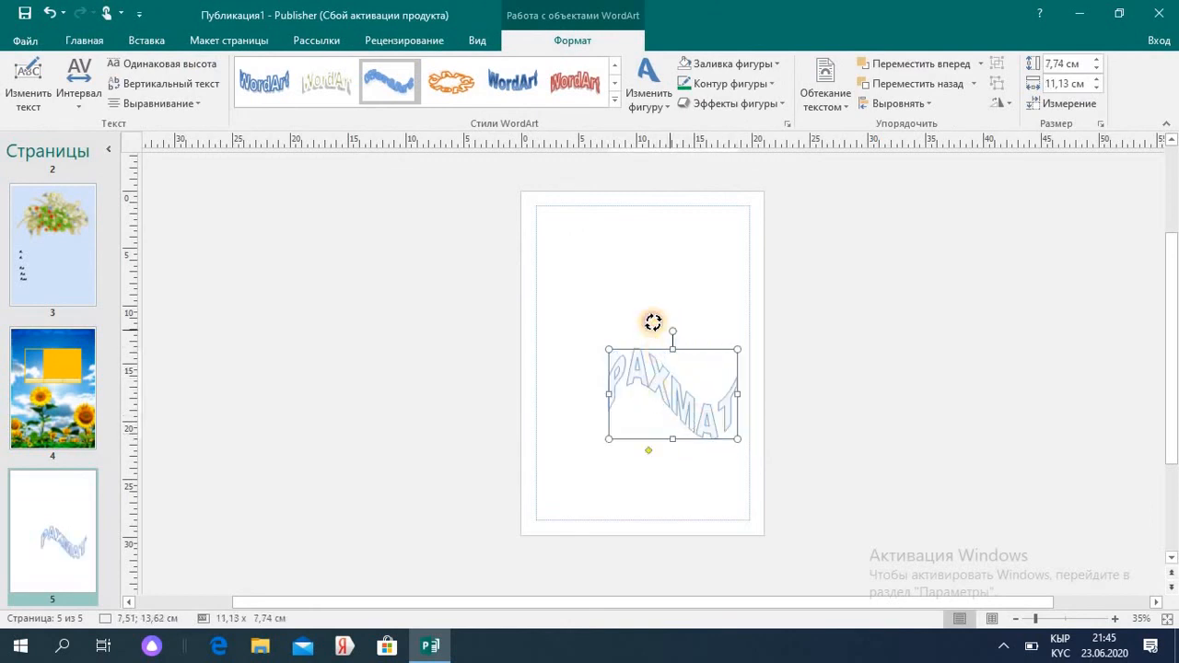
{"action": "left_click_drag", "start_coordinate": [672, 331], "coordinate": [620, 362]}
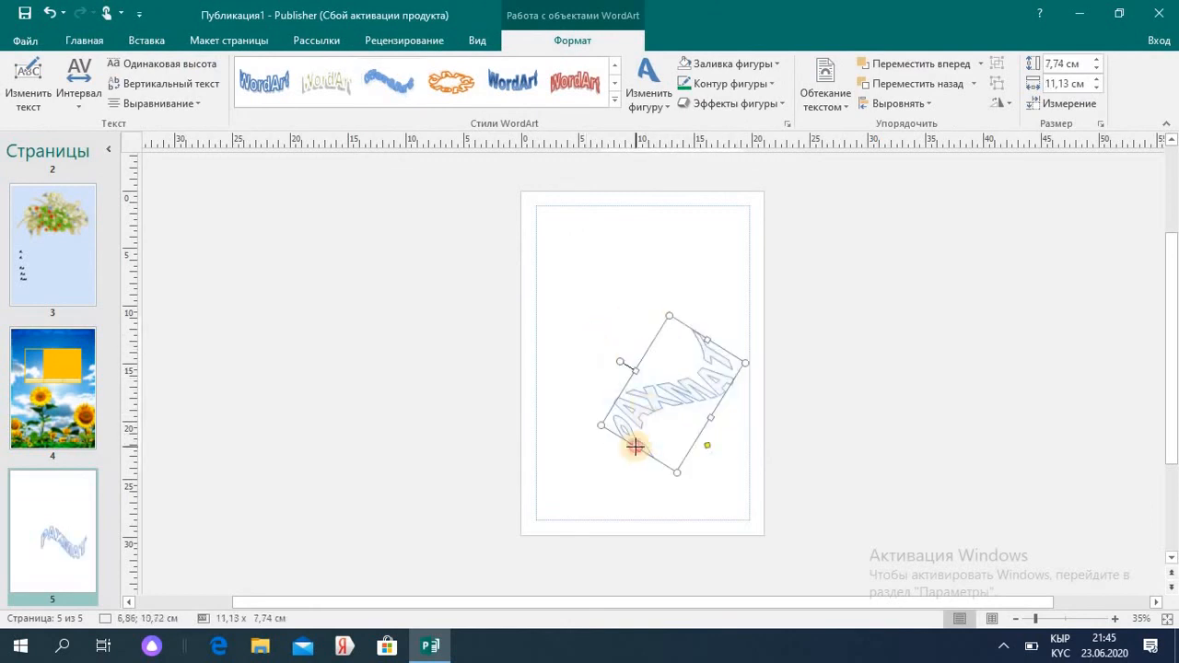
{"action": "left_click_drag", "start_coordinate": [636, 447], "coordinate": [608, 497]}
{"action": "left_click_drag", "start_coordinate": [708, 339], "coordinate": [706, 251]}
{"action": "left_click_drag", "start_coordinate": [709, 422], "coordinate": [660, 410]}
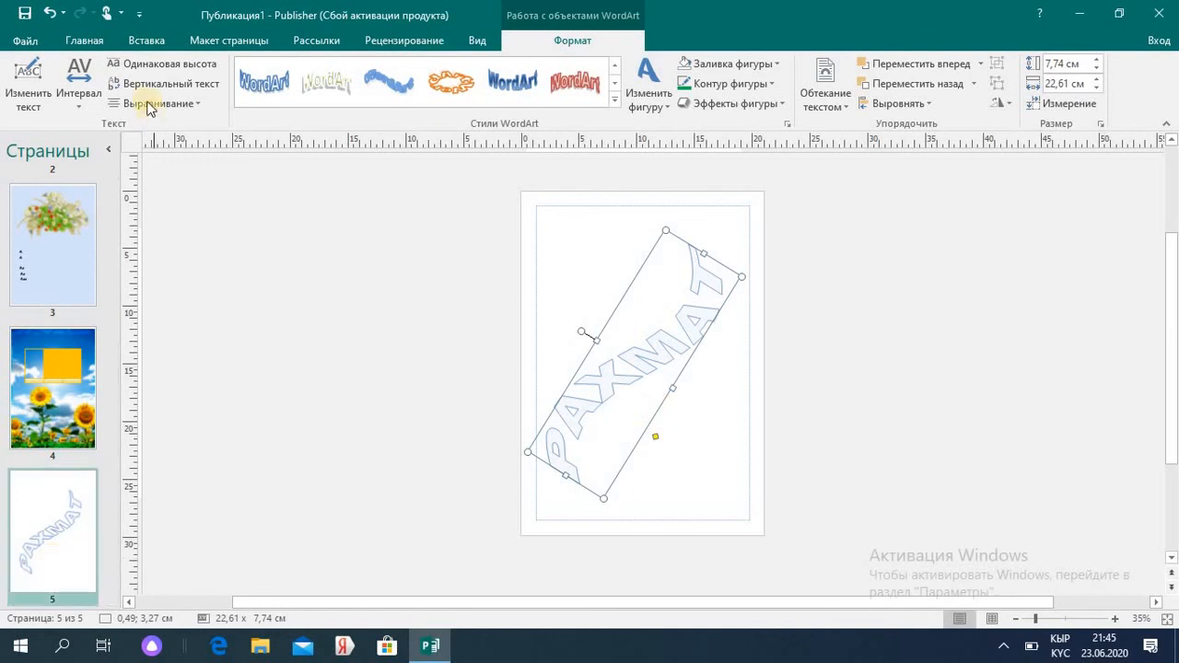
Insert a blank sixth page after page 5 and delete that page again
{"action": "left_click", "coordinate": [139, 39]}
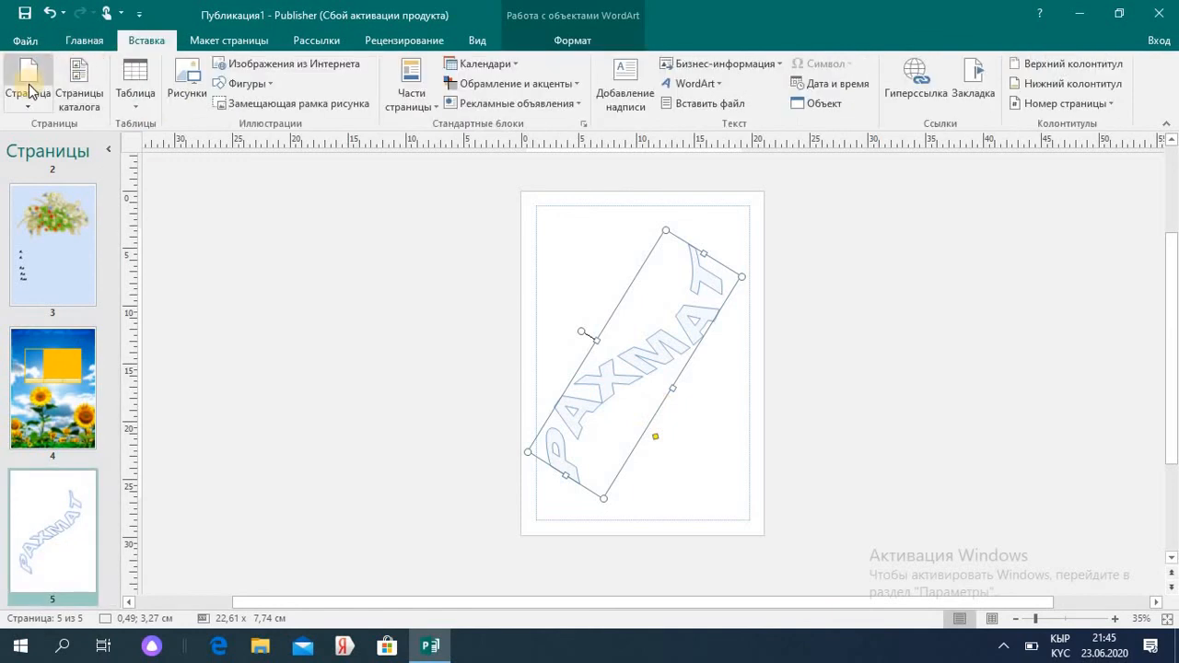
{"action": "left_click", "coordinate": [29, 88]}
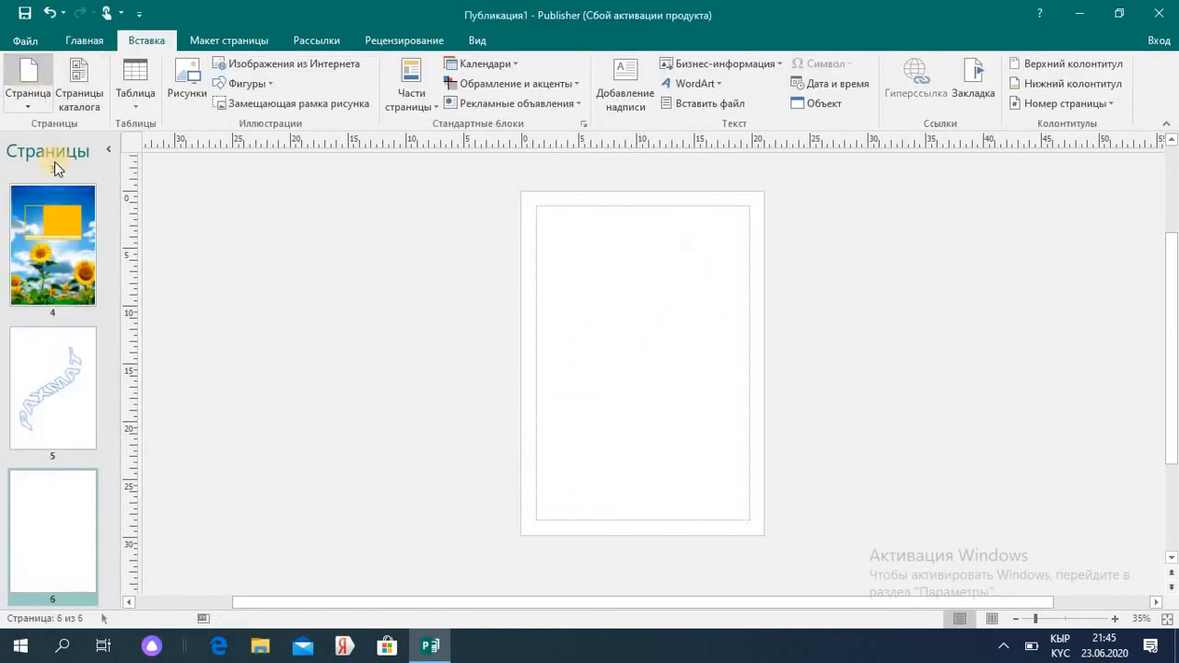
{"action": "right_click", "coordinate": [61, 514]}
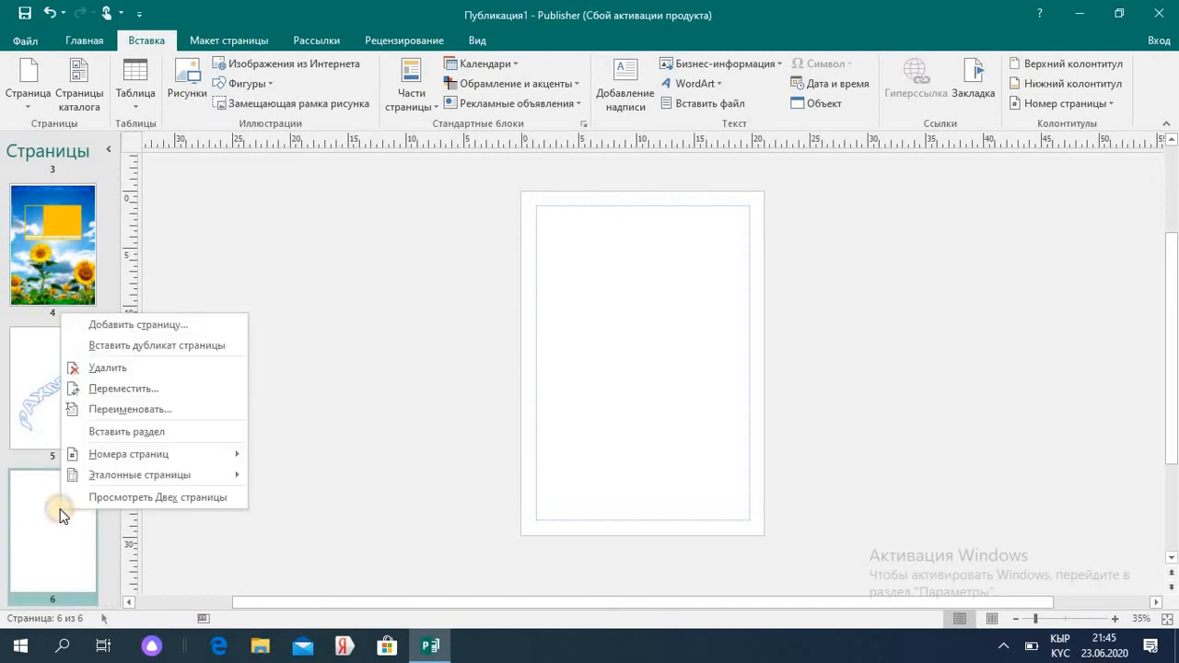
{"action": "left_click", "coordinate": [113, 369]}
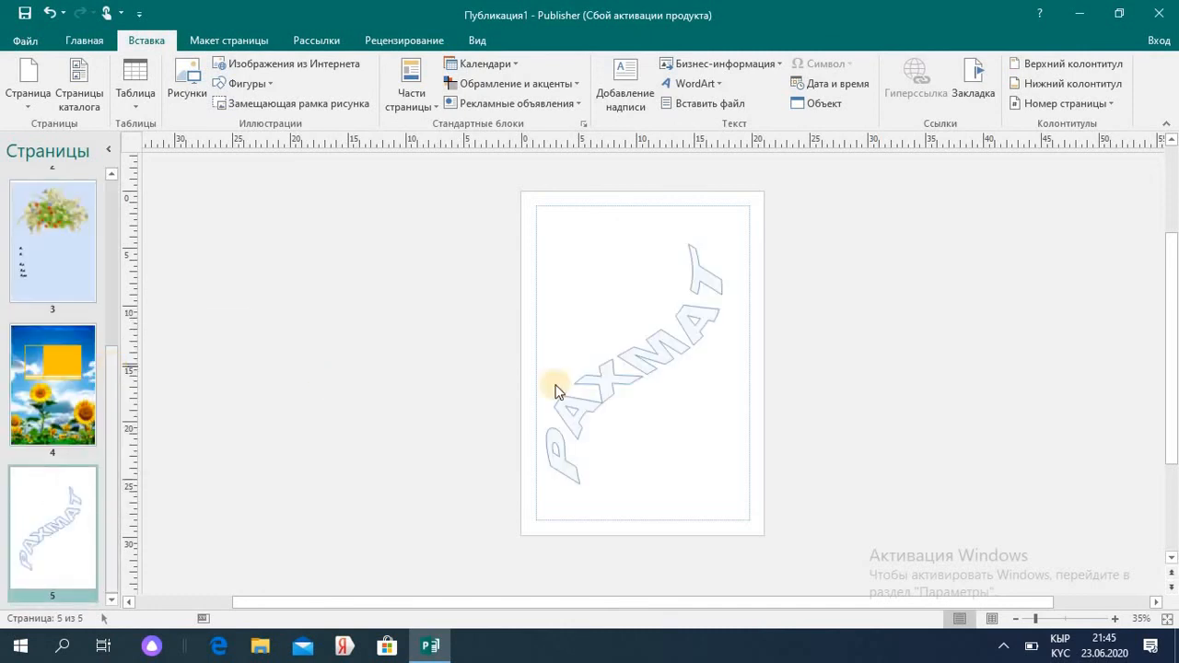